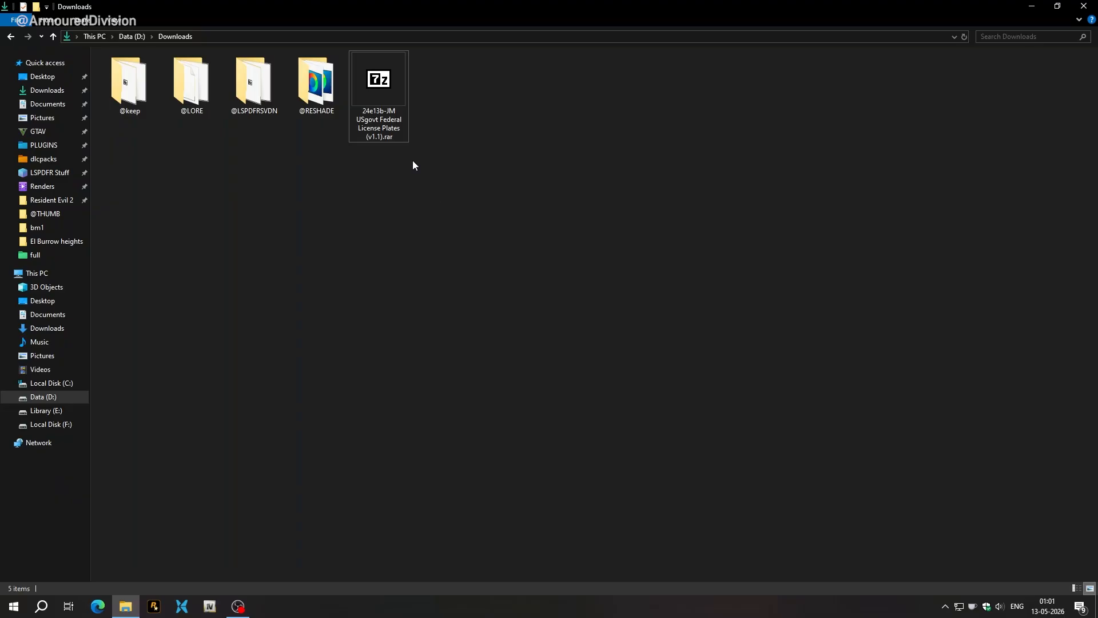
# - Extract the archive "24e13b-JM USgovt Federal License Plates (v1.1).rar" into its own folder in Downloads with 7-Zip
pyautogui.rightClick(371, 63)
pyautogui.moveTo(454, 94)
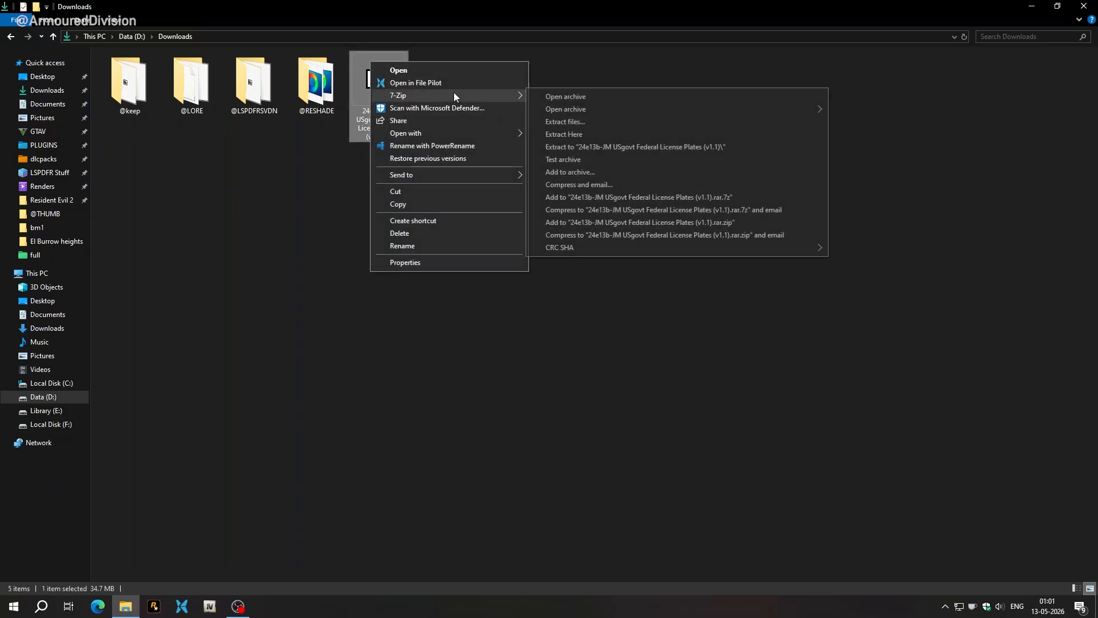
pyautogui.click(635, 147)
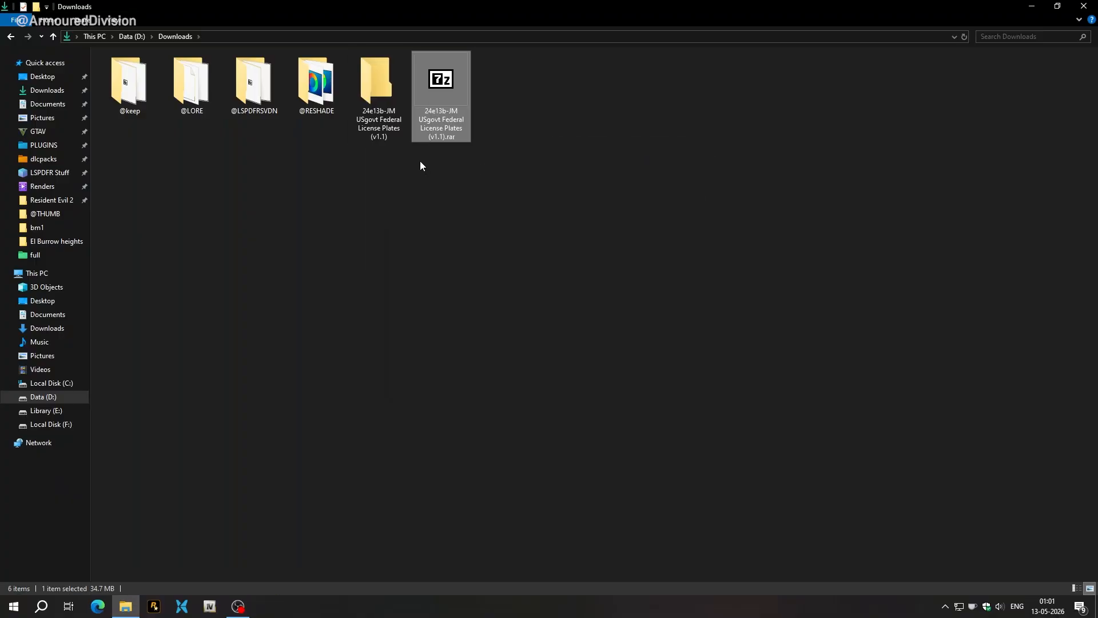
# - Open the "vehshare.ytd files" folder inside the extracted license plates folder and tile its window over half of the desktop
pyautogui.doubleClick(382, 80)
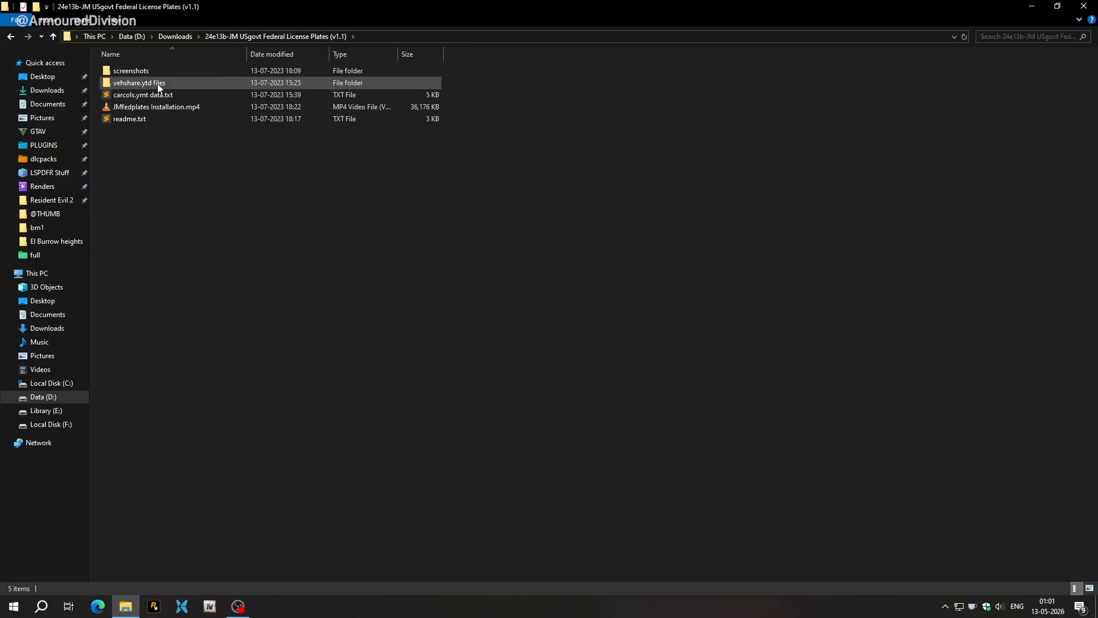
pyautogui.doubleClick(166, 87)
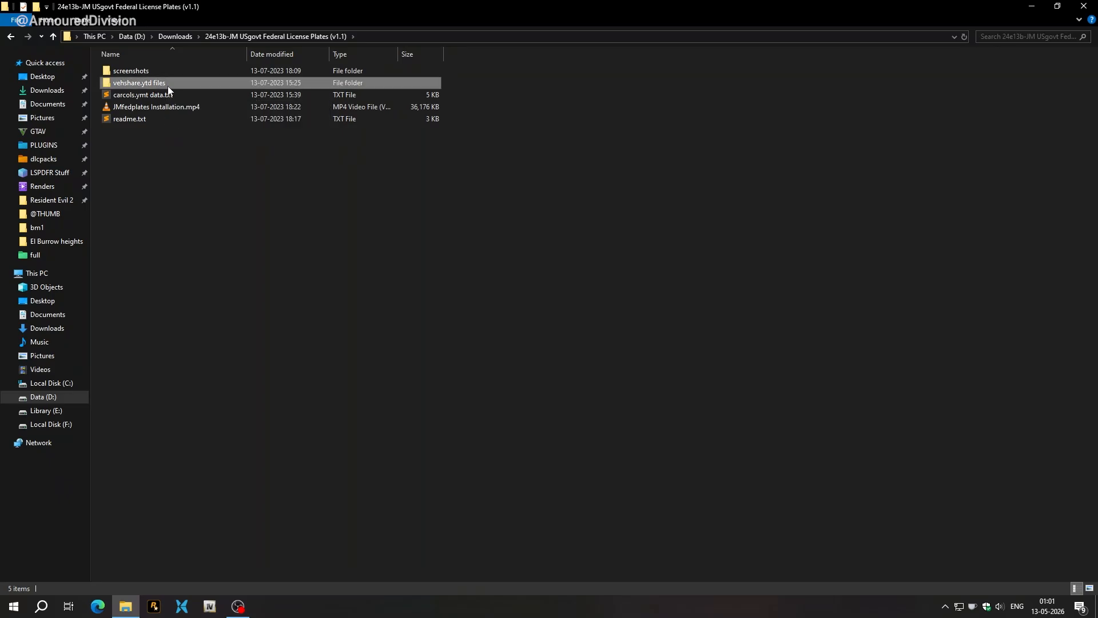
pyautogui.moveTo(383, 5); pyautogui.dragTo(2, 194)
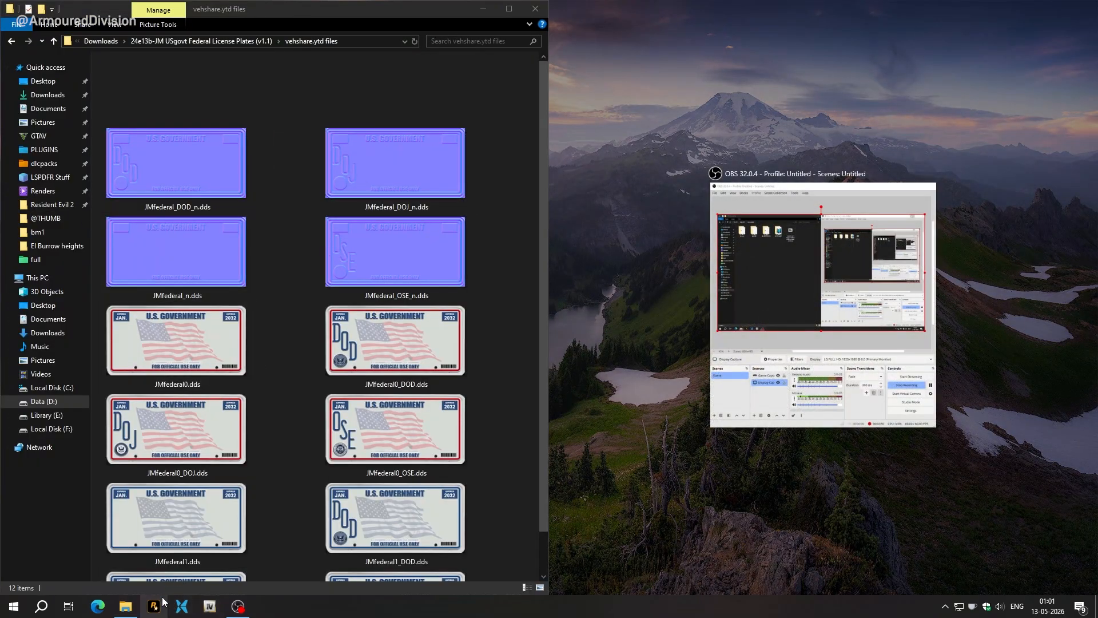
# - Switch to OpenIV, load the GTA V game folder and turn on edit mode
pyautogui.click(210, 607)
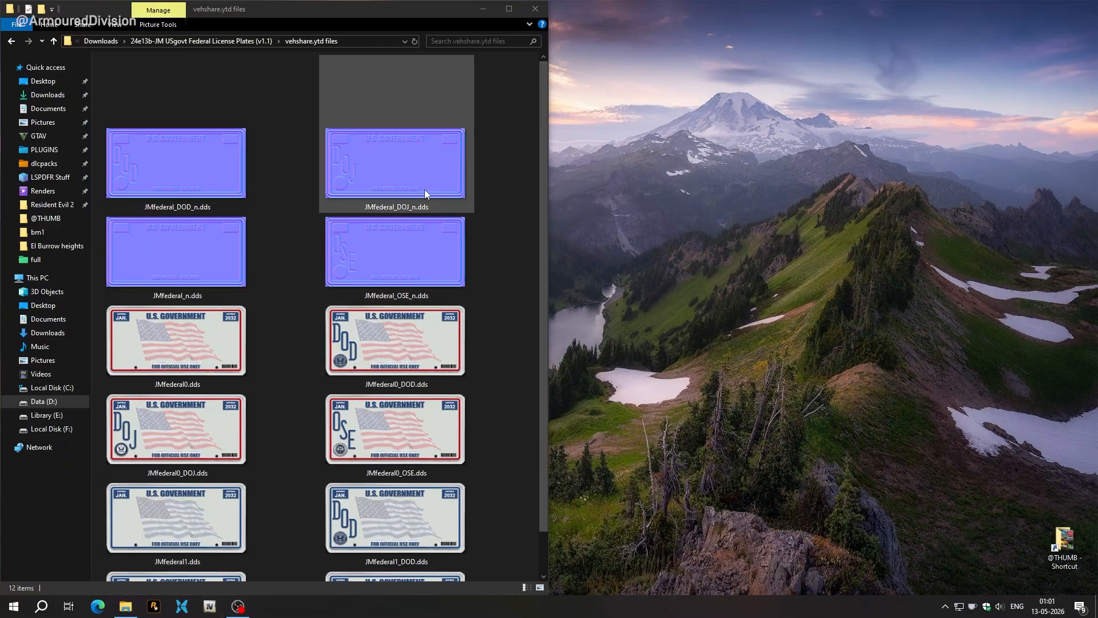
pyautogui.click(491, 320)
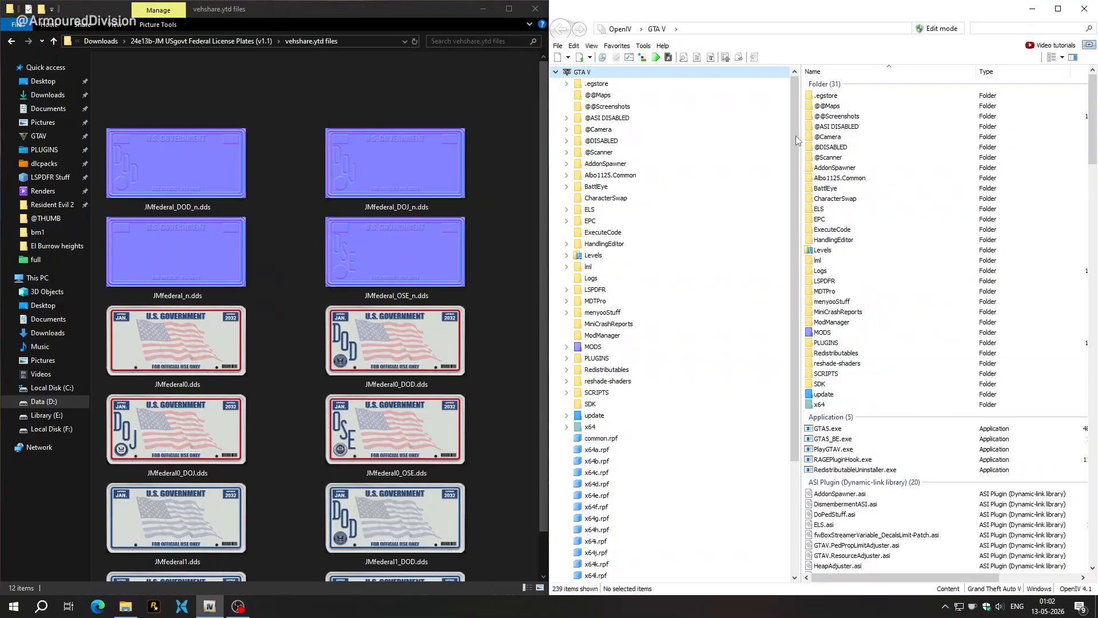
pyautogui.click(939, 30)
# - Browse to update/x64/dlcpacks/patch2023_02/dlc.rpf/x64/levels/gta5 and open vehicles.rpf
pyautogui.click(588, 341)
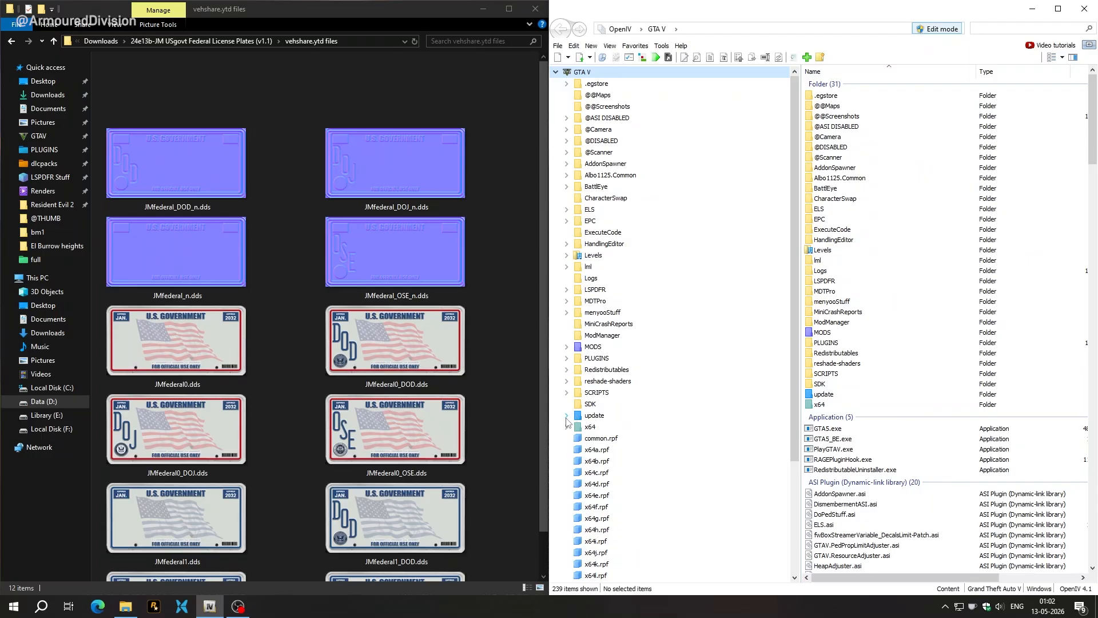
pyautogui.click(567, 415)
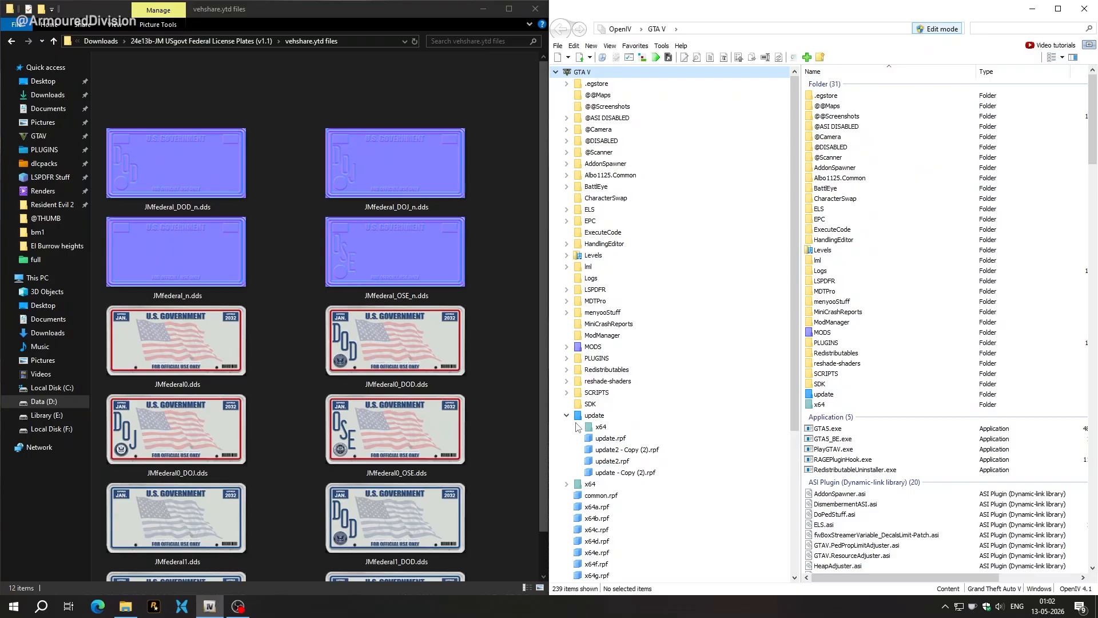
pyautogui.click(578, 427)
pyautogui.click(589, 450)
pyautogui.scroll(-5, 595, 366)
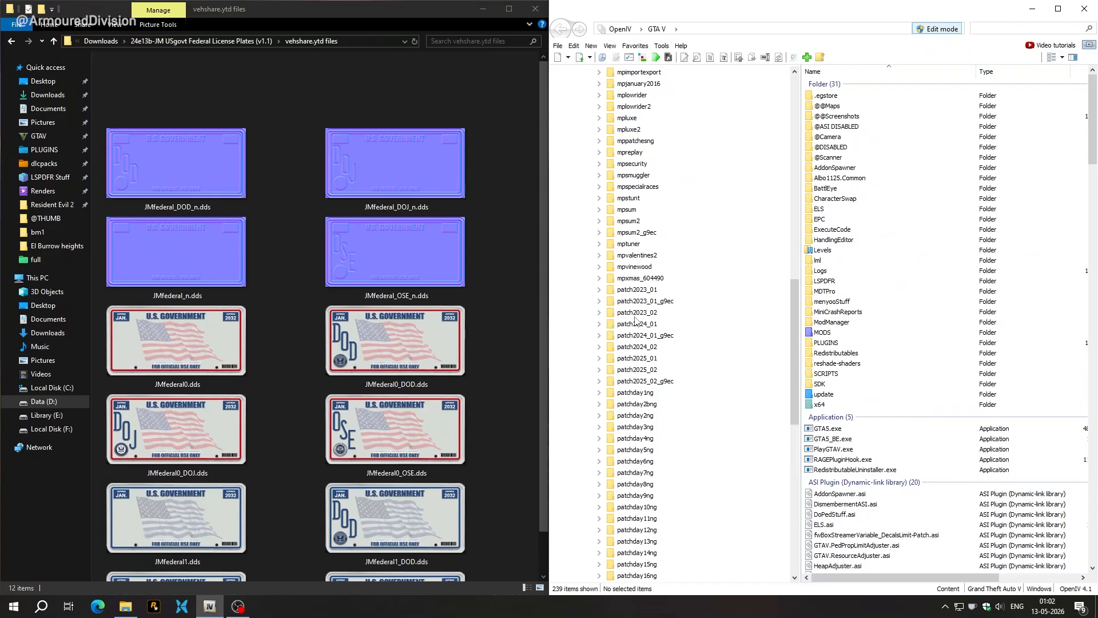
pyautogui.click(599, 312)
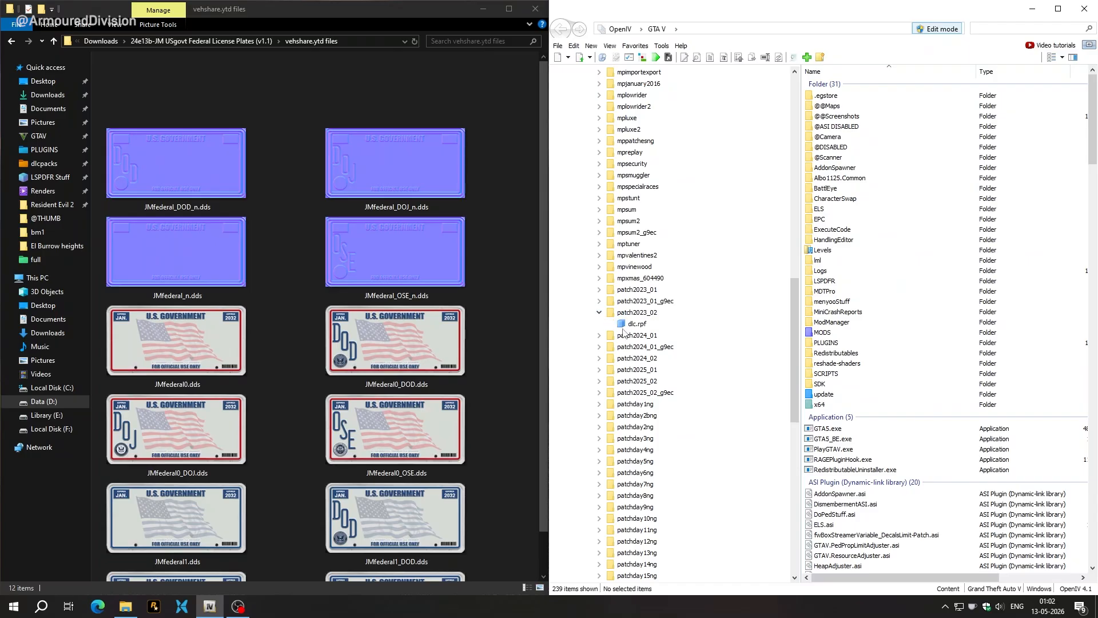
pyautogui.click(629, 324)
pyautogui.click(622, 336)
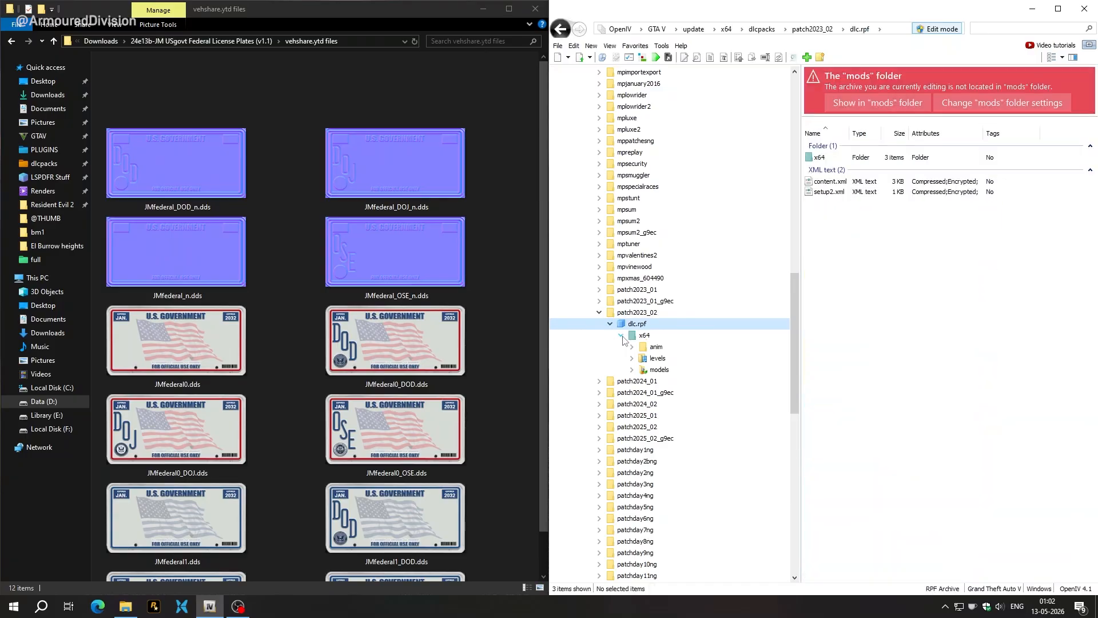
pyautogui.click(632, 358)
pyautogui.click(643, 369)
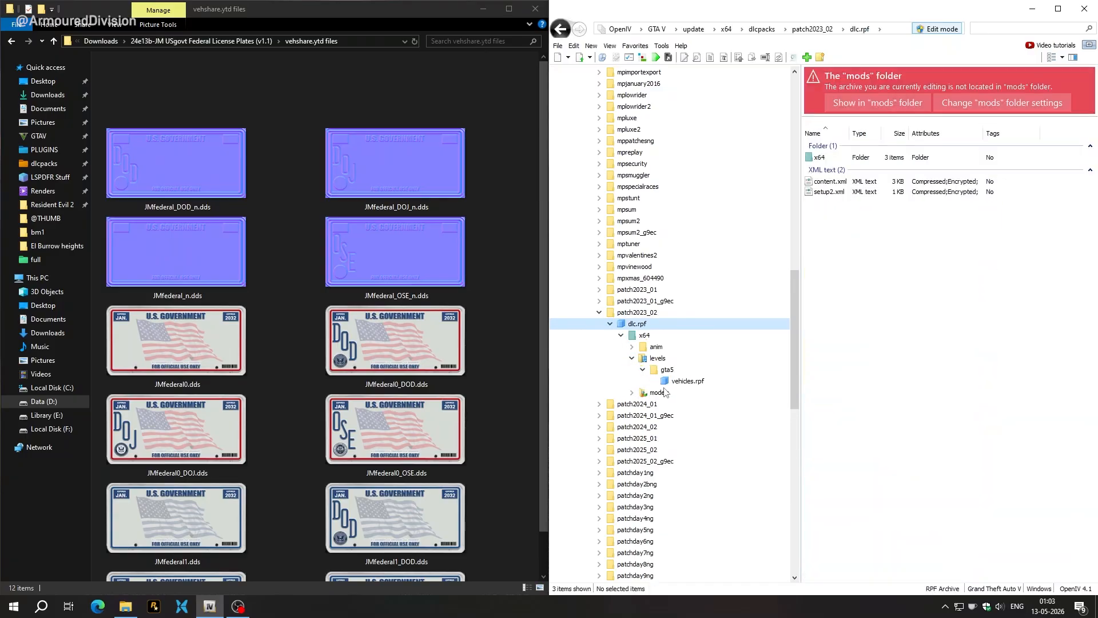
pyautogui.click(681, 381)
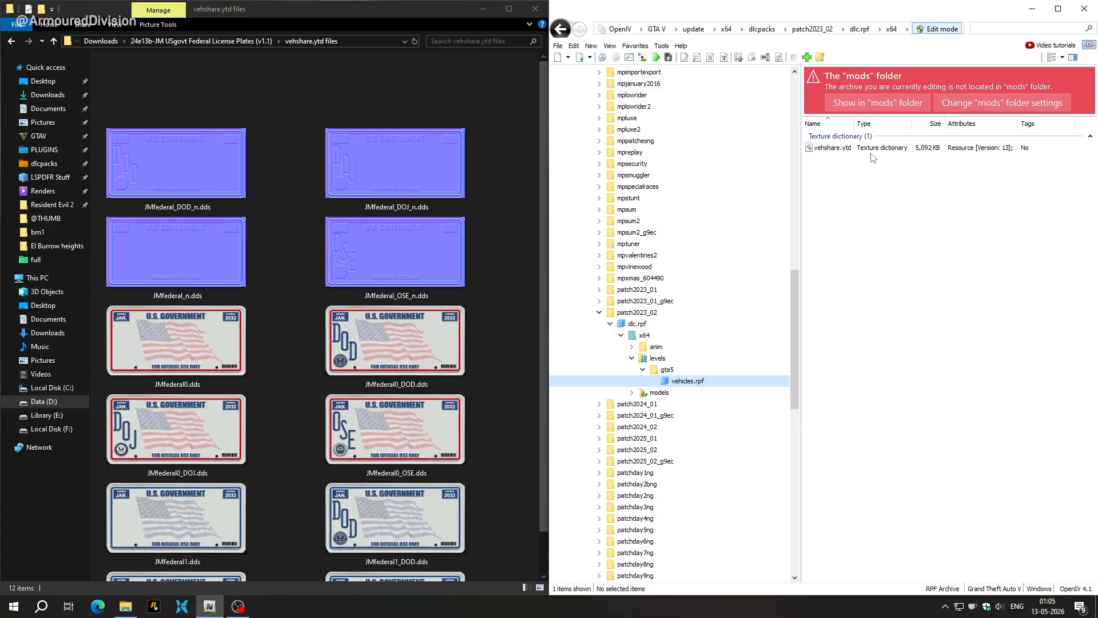
# - Go to the mods folder copy of vehicles.rpf and open its vehshare.ytd for editing
pyautogui.click(871, 173)
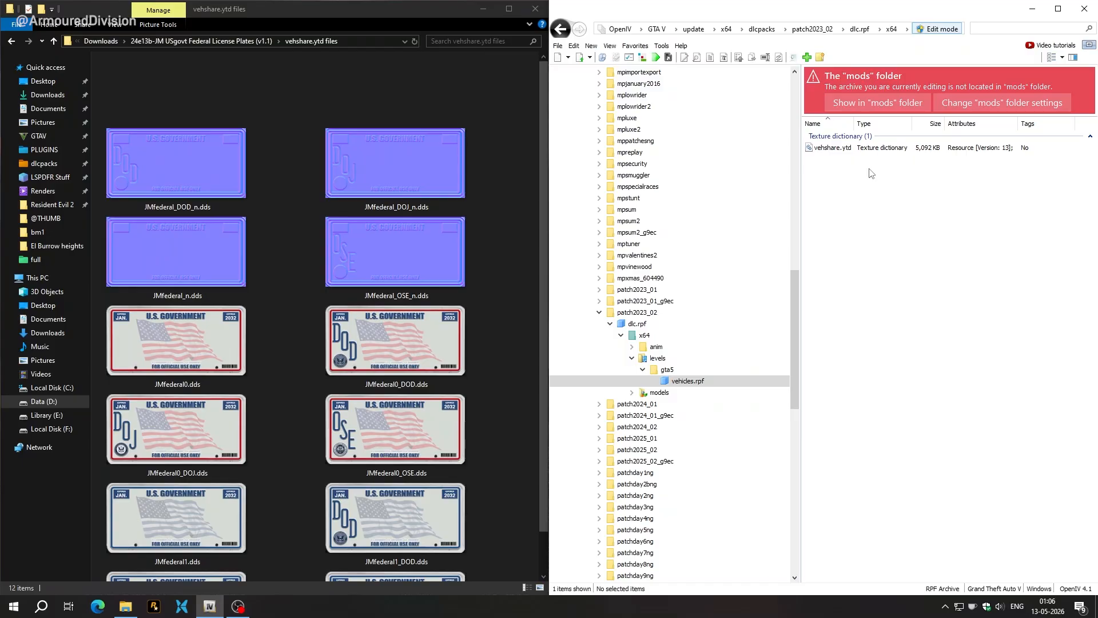
pyautogui.click(867, 109)
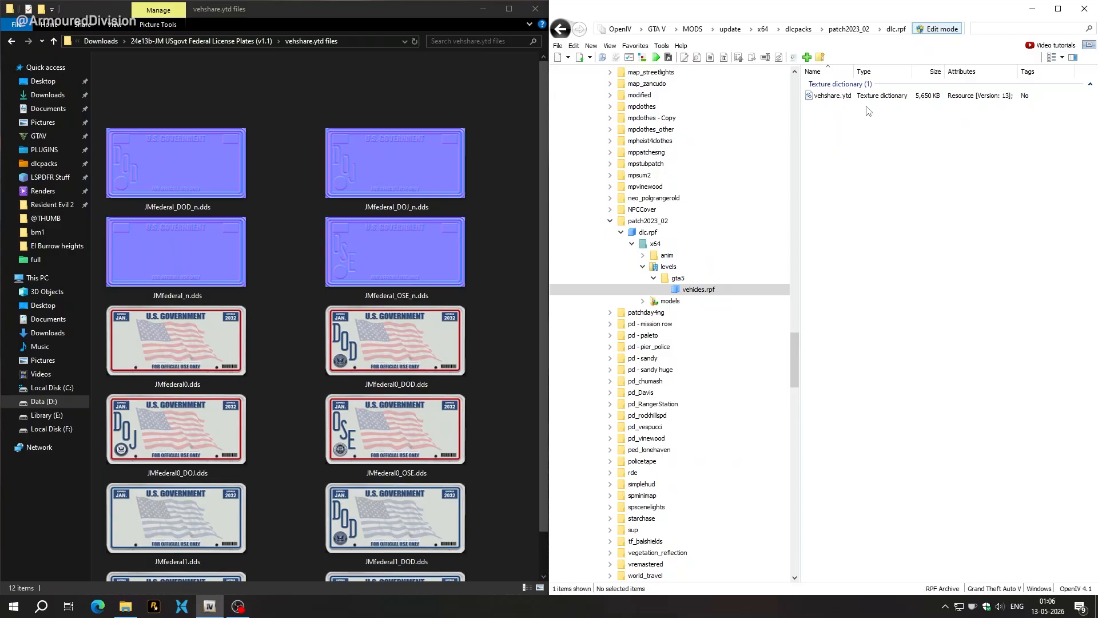
pyautogui.click(839, 98)
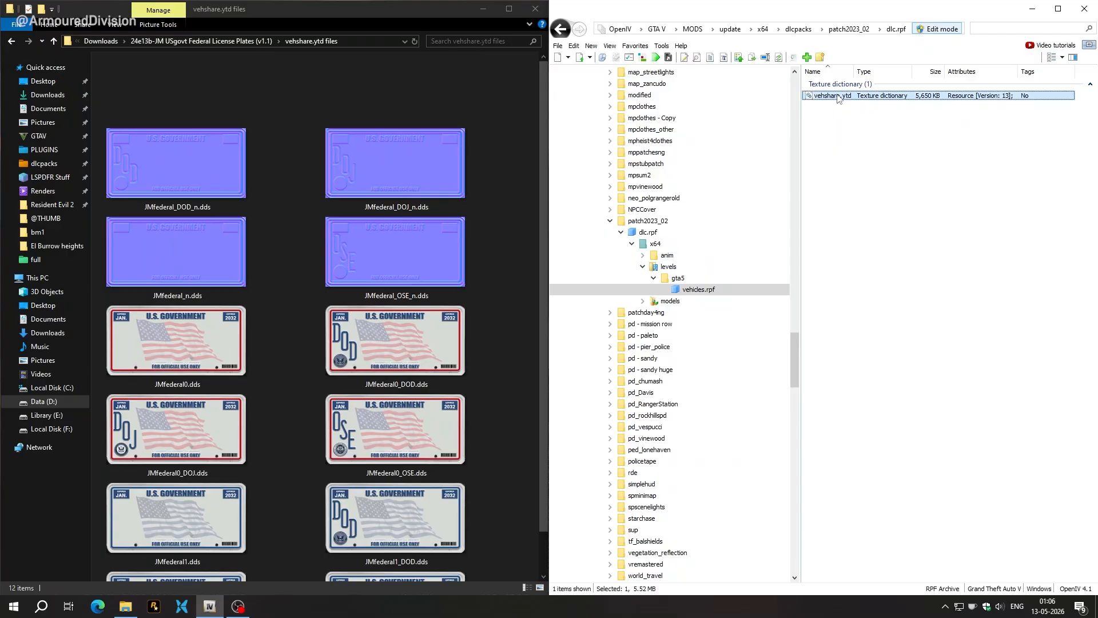
pyautogui.rightClick(839, 97)
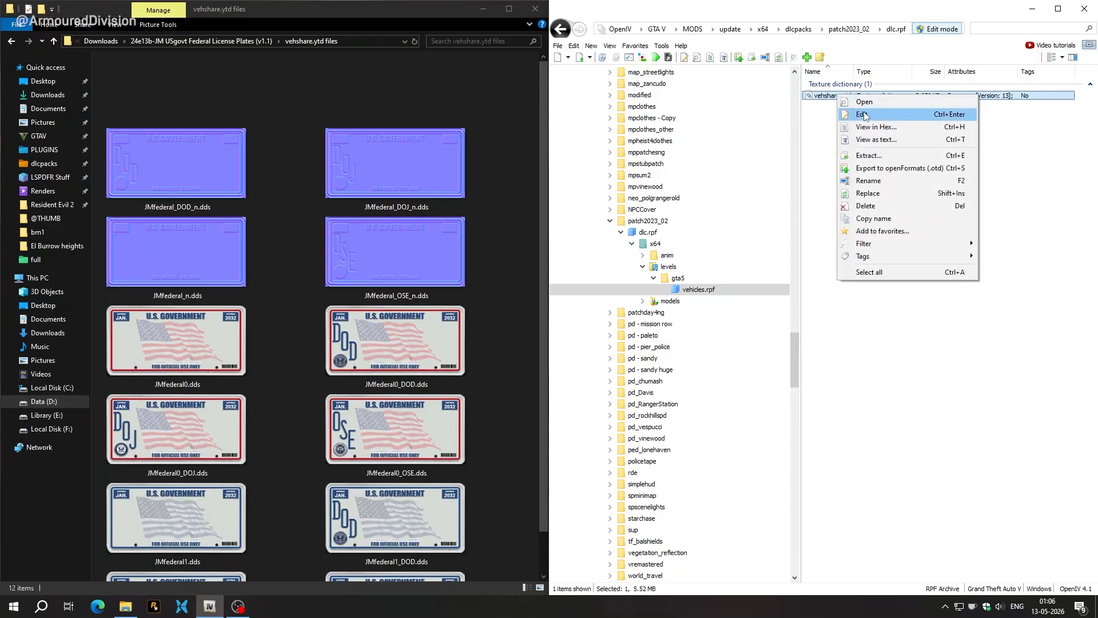
pyautogui.click(859, 112)
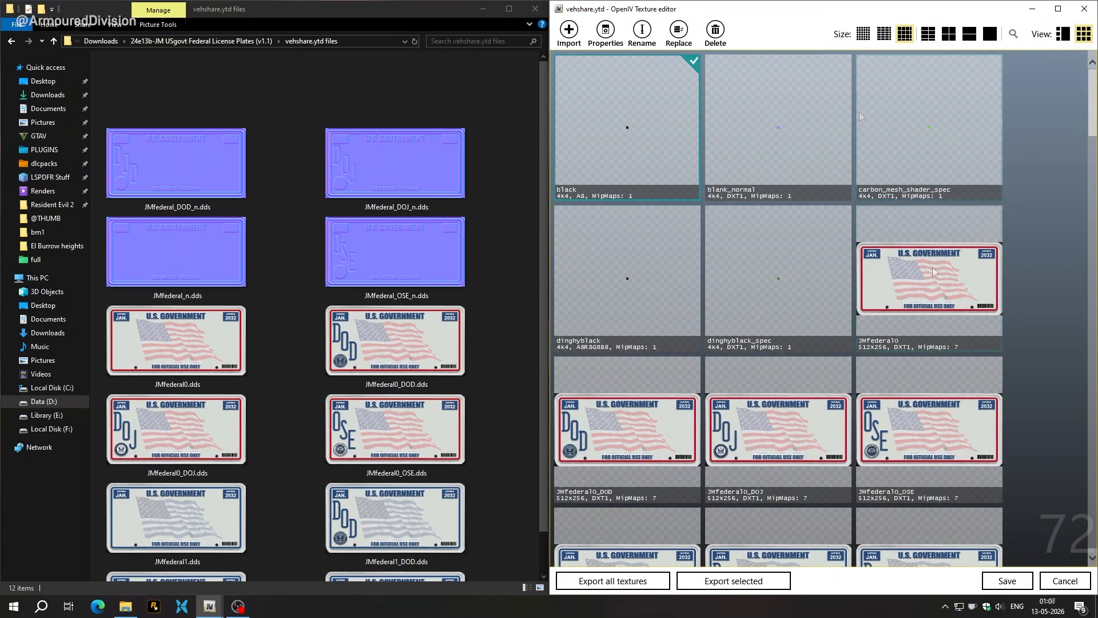
# - Import all the JMfederal plate .dds textures from the extracted folder into vehshare.ytd and save the texture dictionary
pyautogui.scroll(-8, 929, 263)
pyautogui.scroll(8, 927, 263)
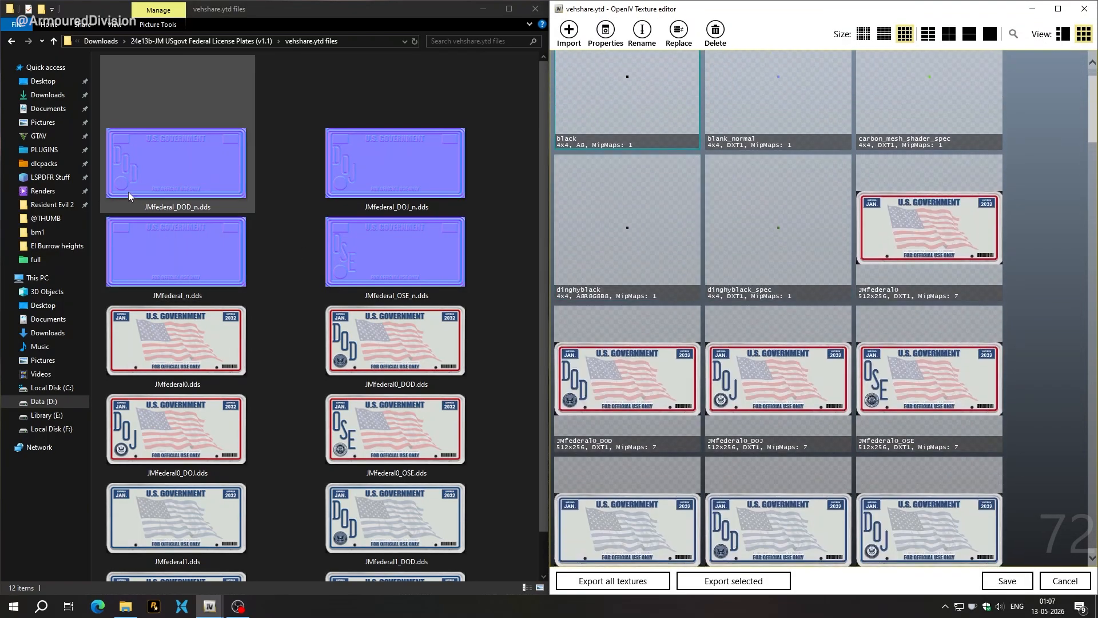
pyautogui.click(132, 171)
pyautogui.scroll(-1, 266, 228)
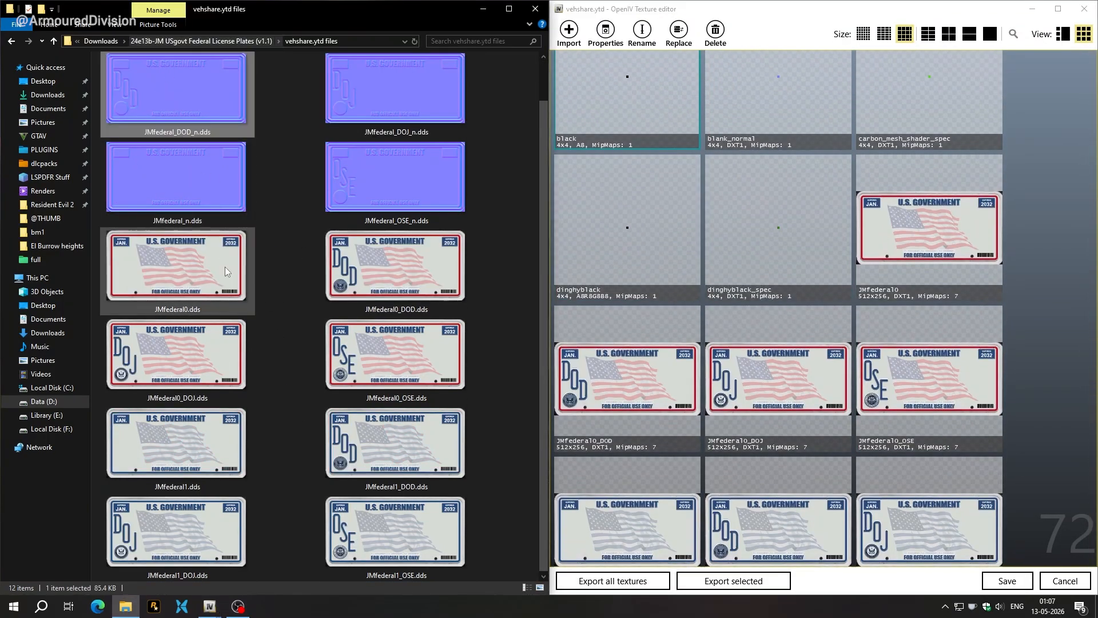
pyautogui.hotkey('ctrl', 'a')
pyautogui.scroll(1, 307, 214)
pyautogui.scroll(-1, 229, 137)
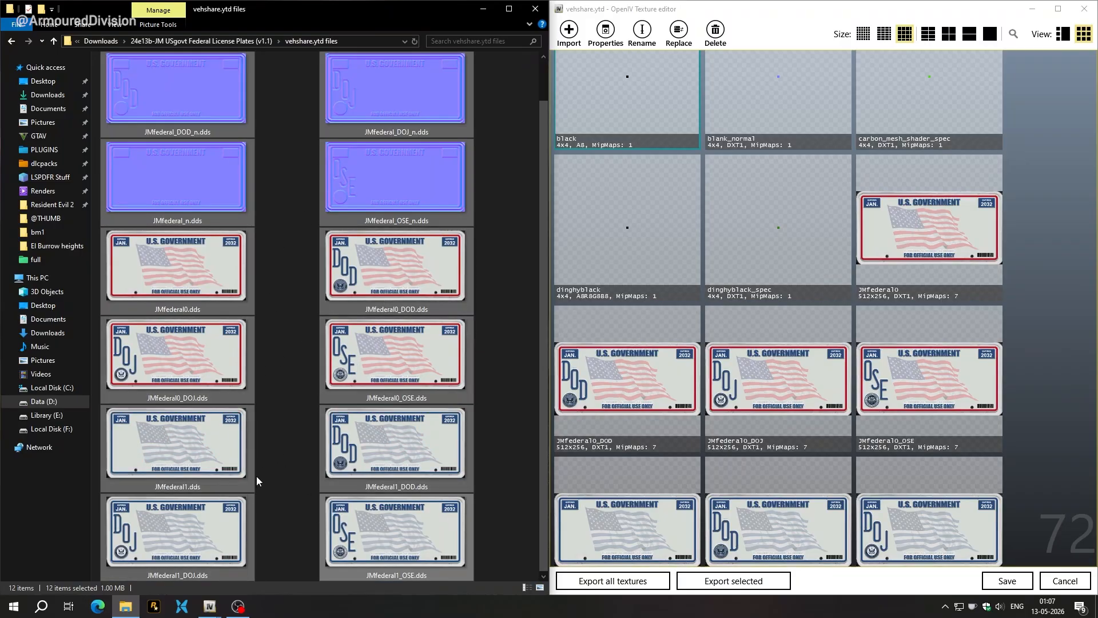
pyautogui.moveTo(188, 112); pyautogui.dragTo(808, 169)
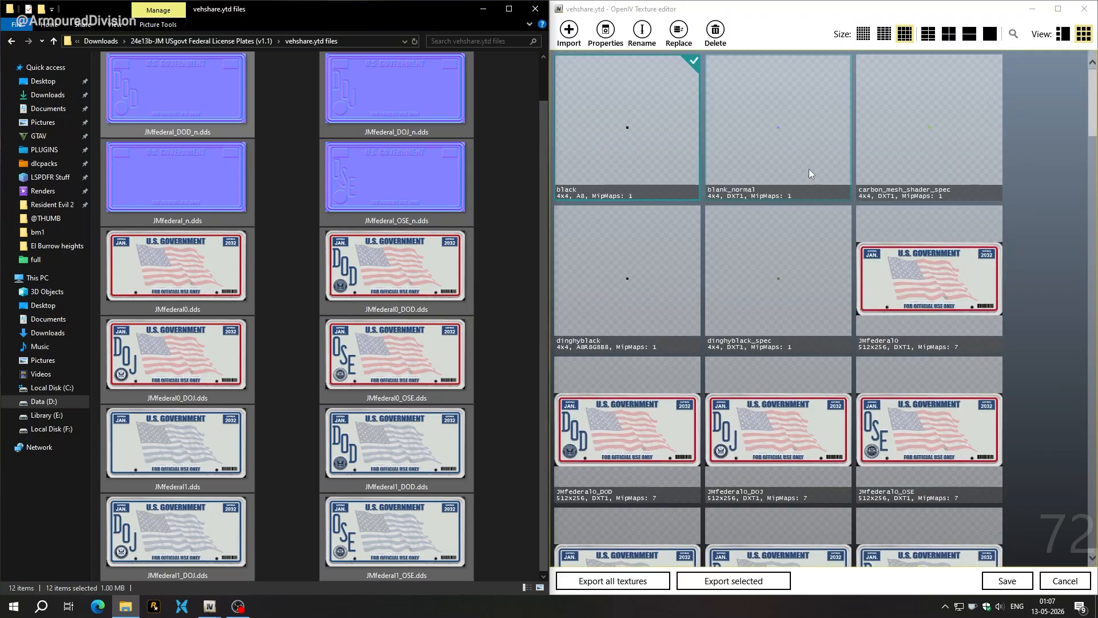
pyautogui.click(1008, 583)
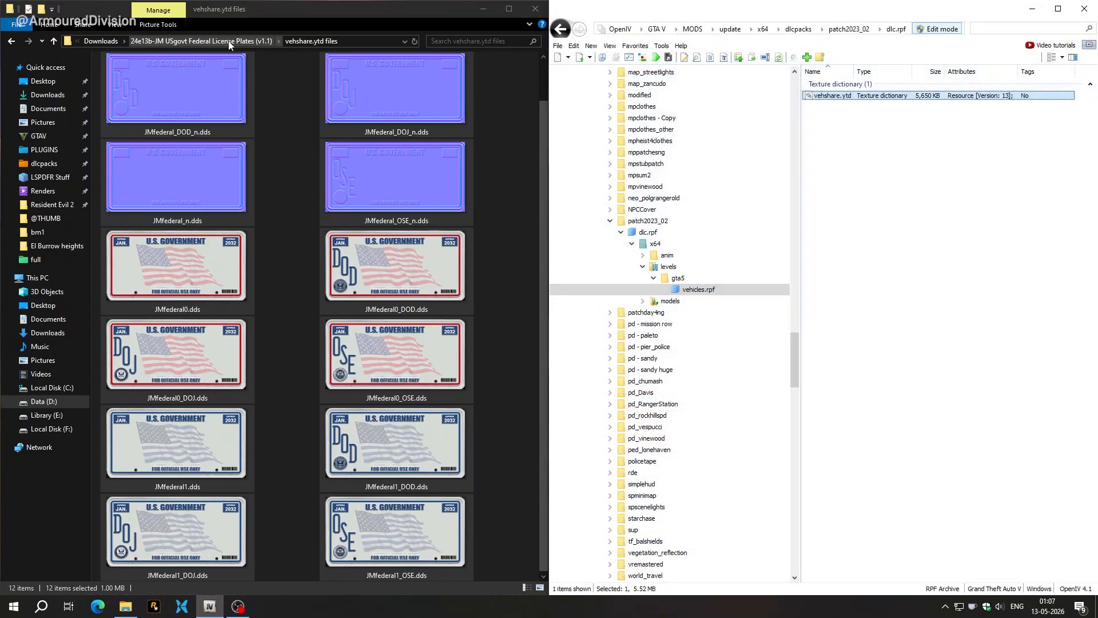
# - Copy the entire contents of "carcols.ymt data.txt" from the extracted license plates folder and close the text editor
pyautogui.click(228, 40)
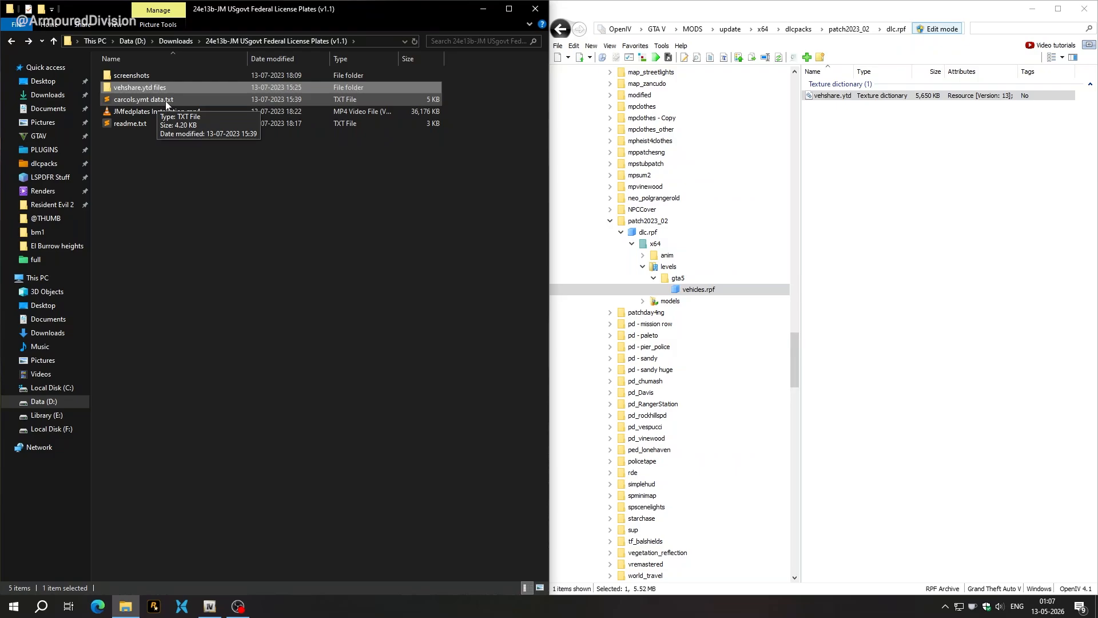
pyautogui.doubleClick(179, 100)
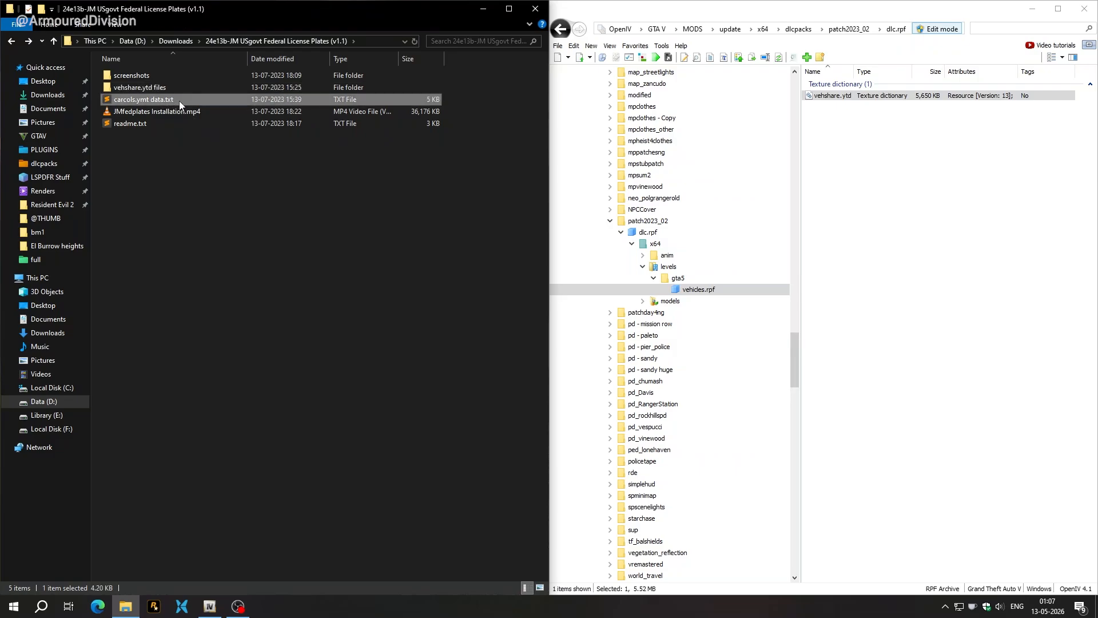
pyautogui.click(84, 168)
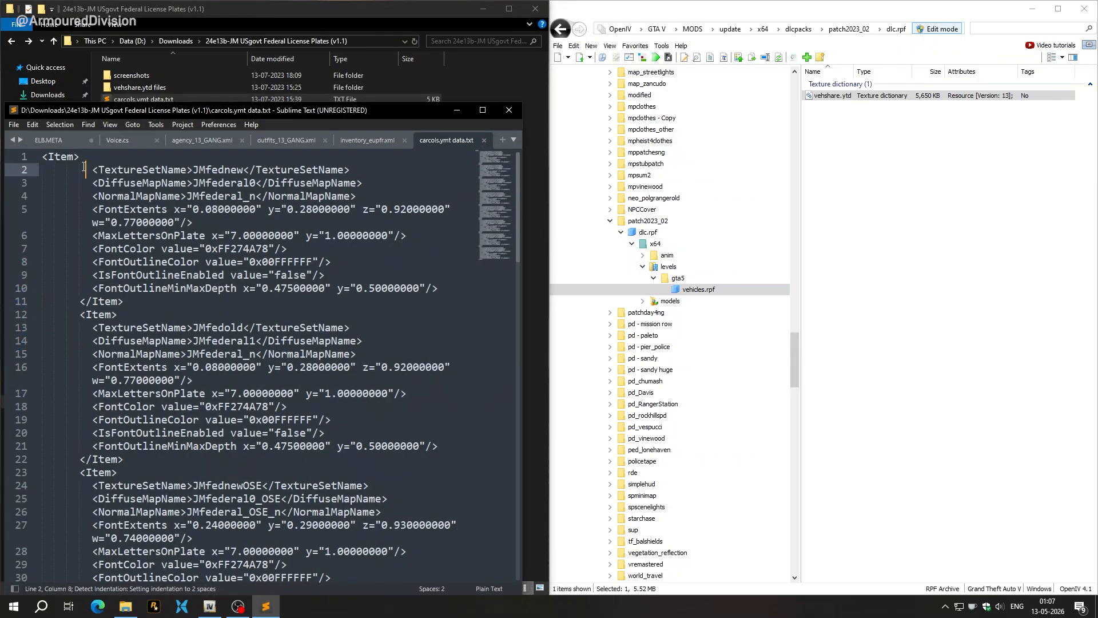
pyautogui.hotkey('ctrl', 'a')
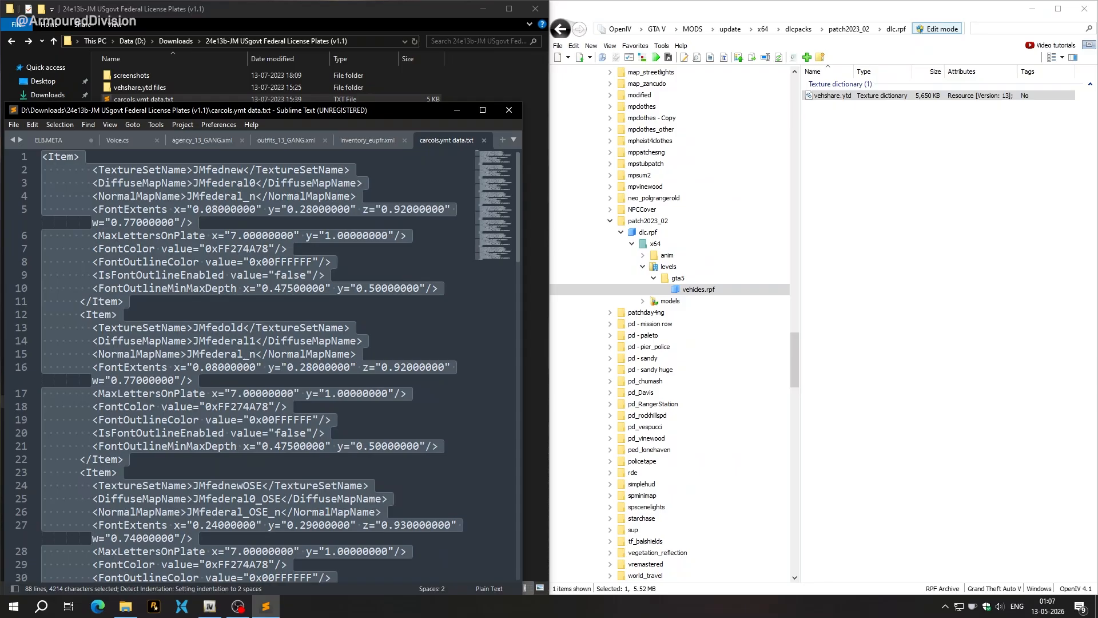
pyautogui.hotkey('ctrl', 'c')
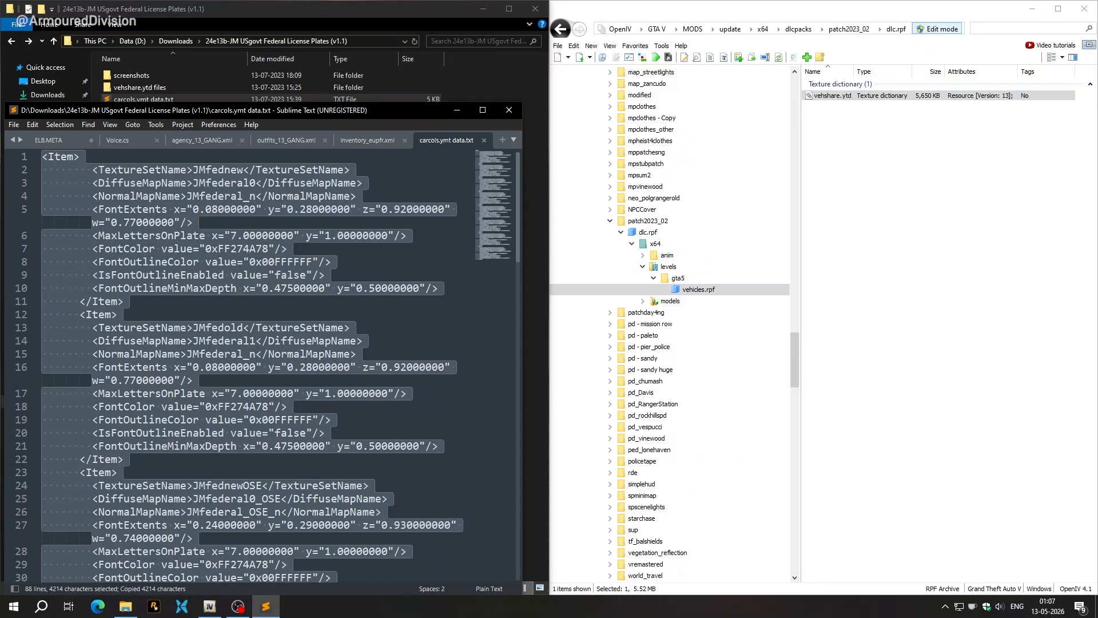
pyautogui.click(509, 109)
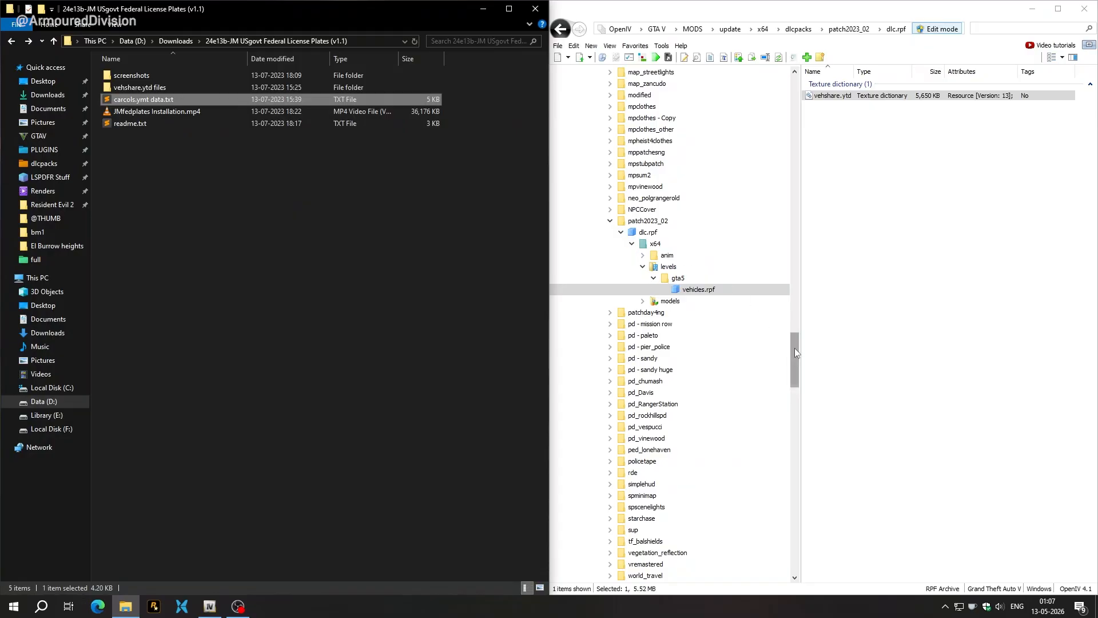
# - In OpenIV, open the x64/data folder inside the update.rpf archive of the mods update folder
pyautogui.moveTo(796, 352); pyautogui.dragTo(795, 399)
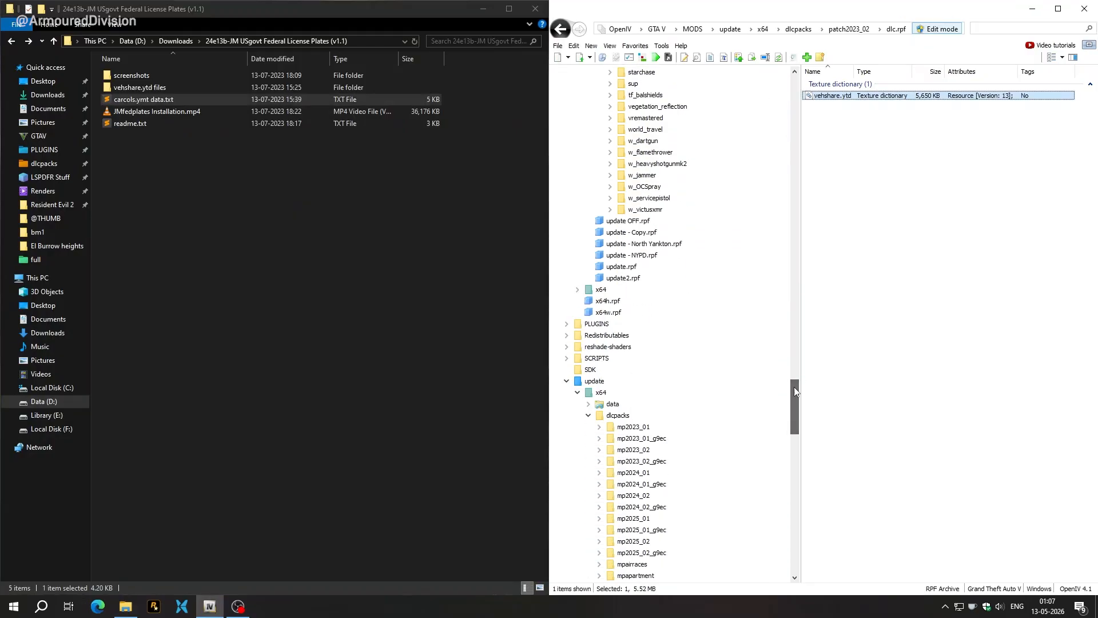
pyautogui.click(602, 267)
pyautogui.click(589, 267)
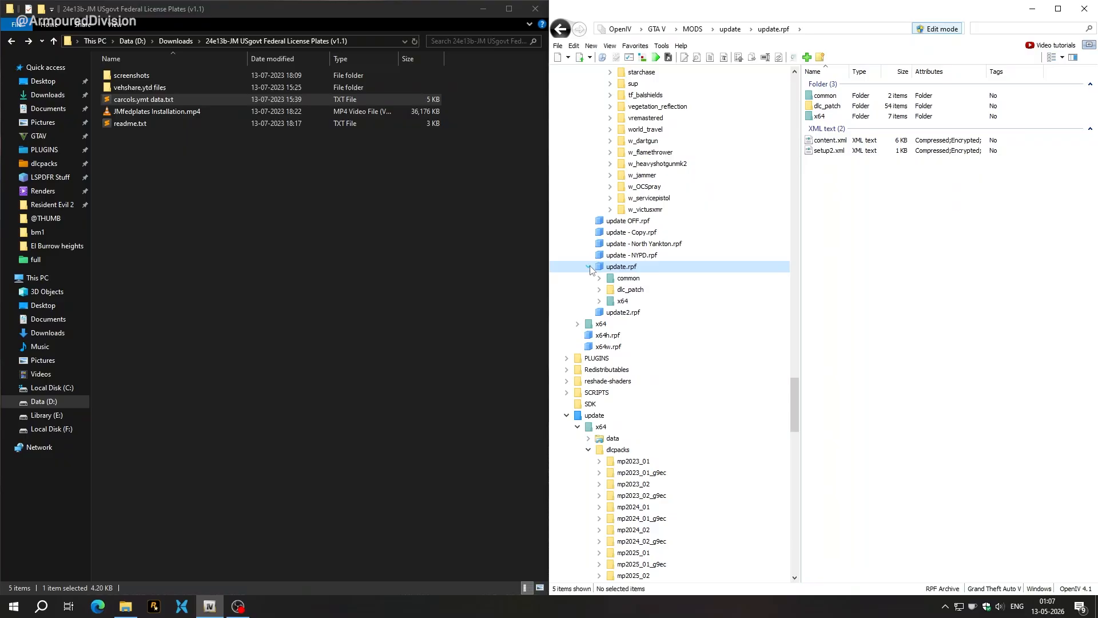
pyautogui.click(599, 302)
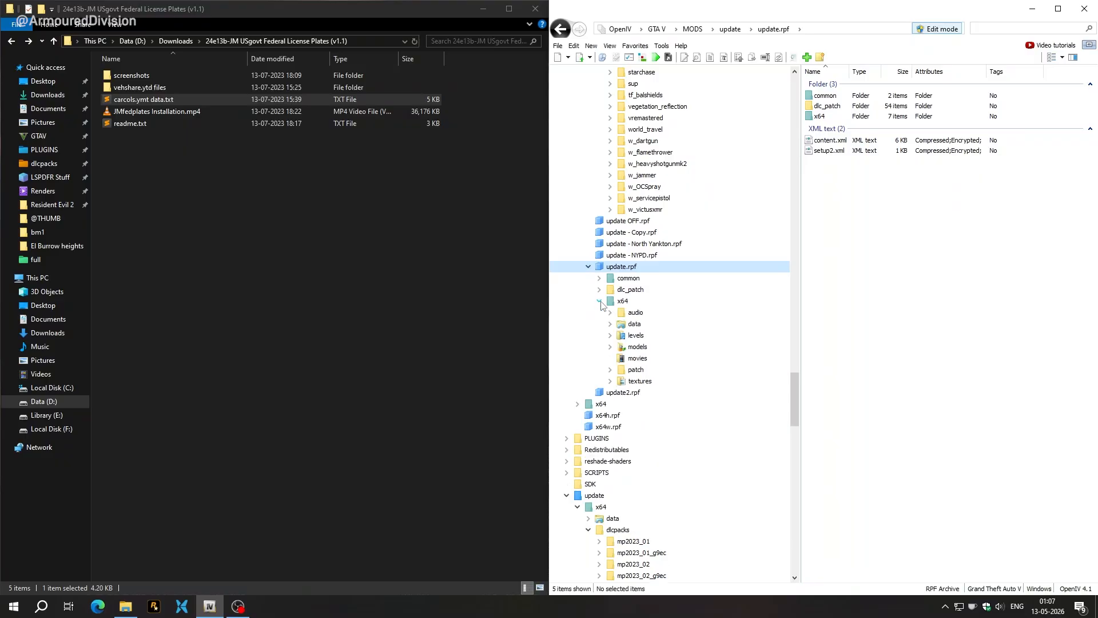
pyautogui.click(611, 325)
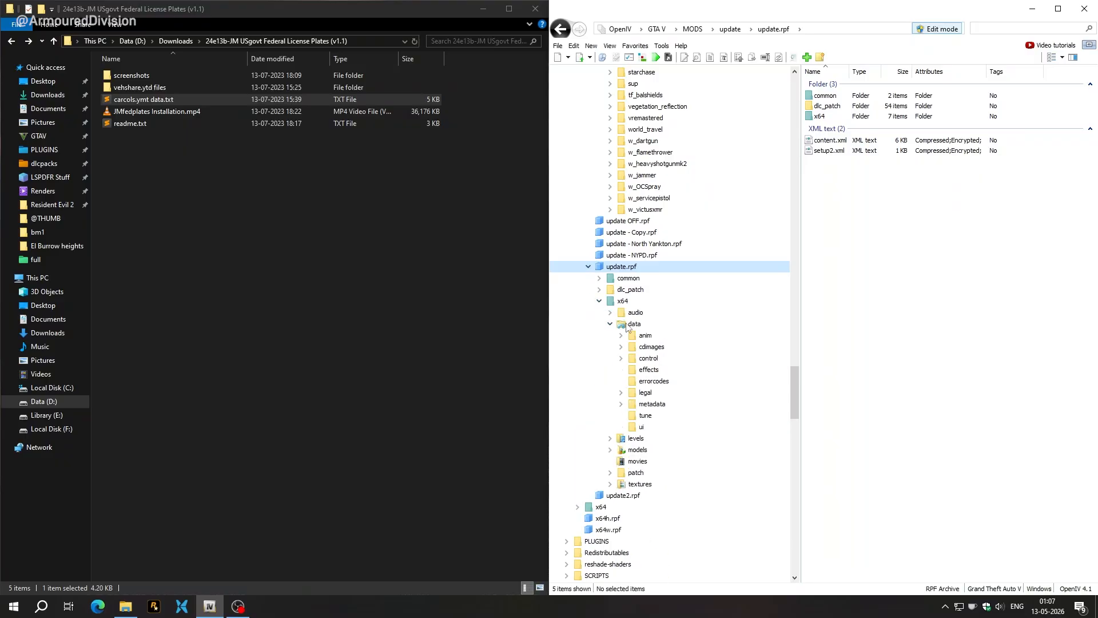
pyautogui.click(633, 324)
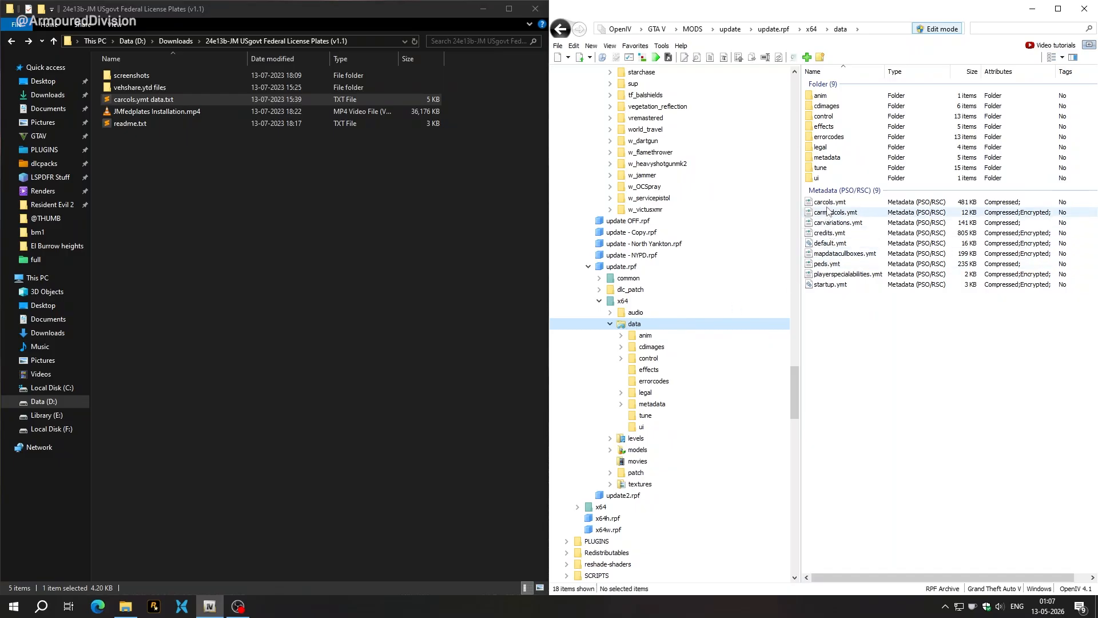
# - Open carcols.ymt for editing and search it for "yankton" to locate the yankton plate item
pyautogui.click(834, 204)
pyautogui.rightClick(836, 207)
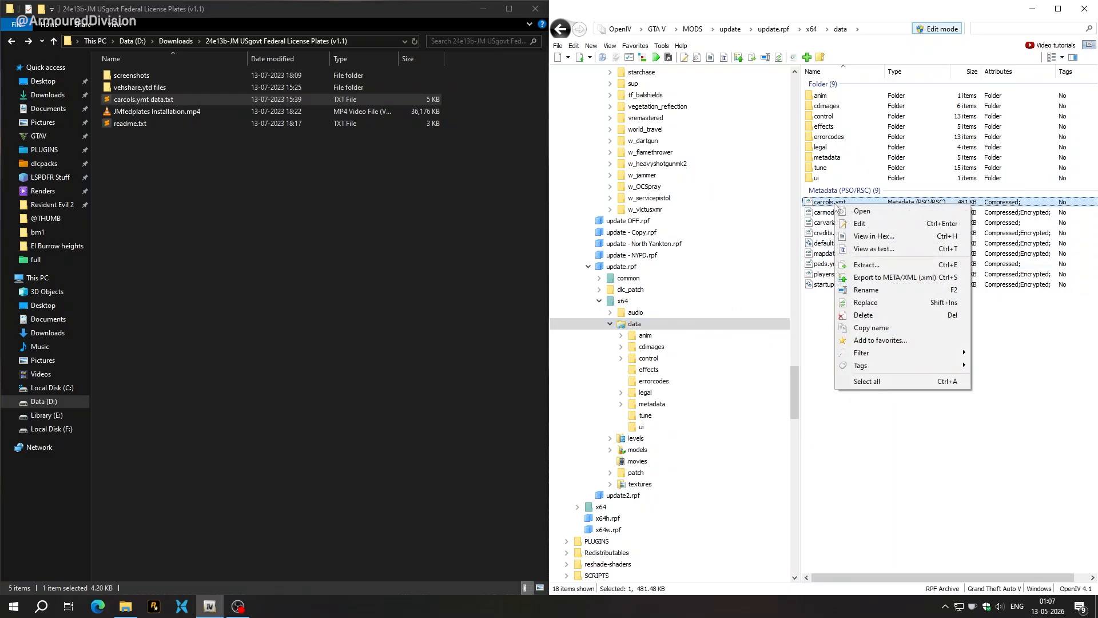
pyautogui.click(852, 224)
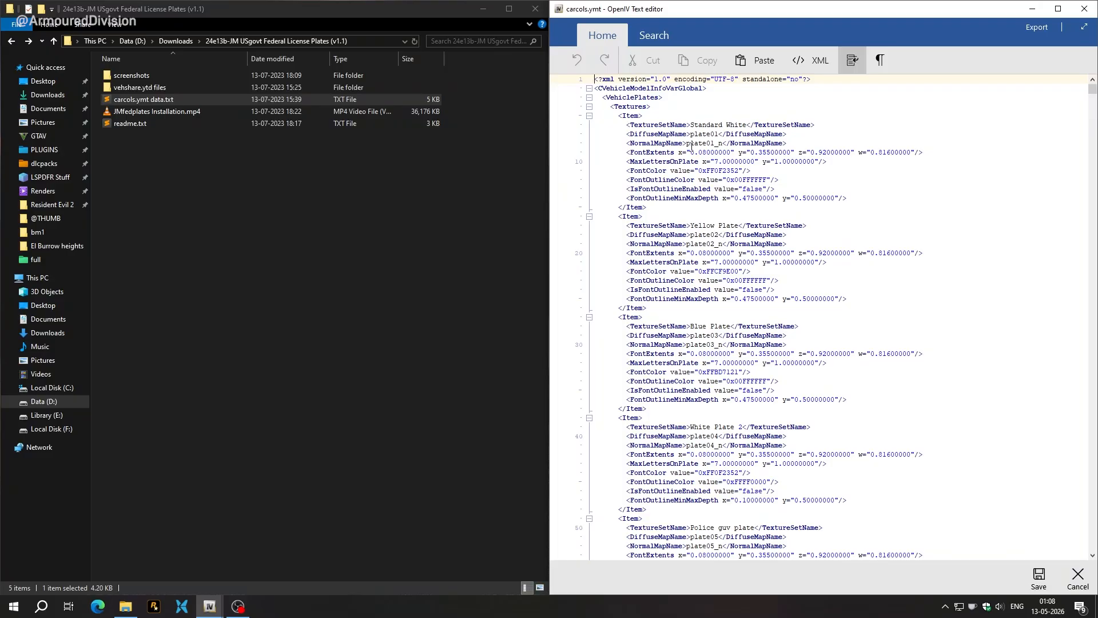
pyautogui.click(654, 36)
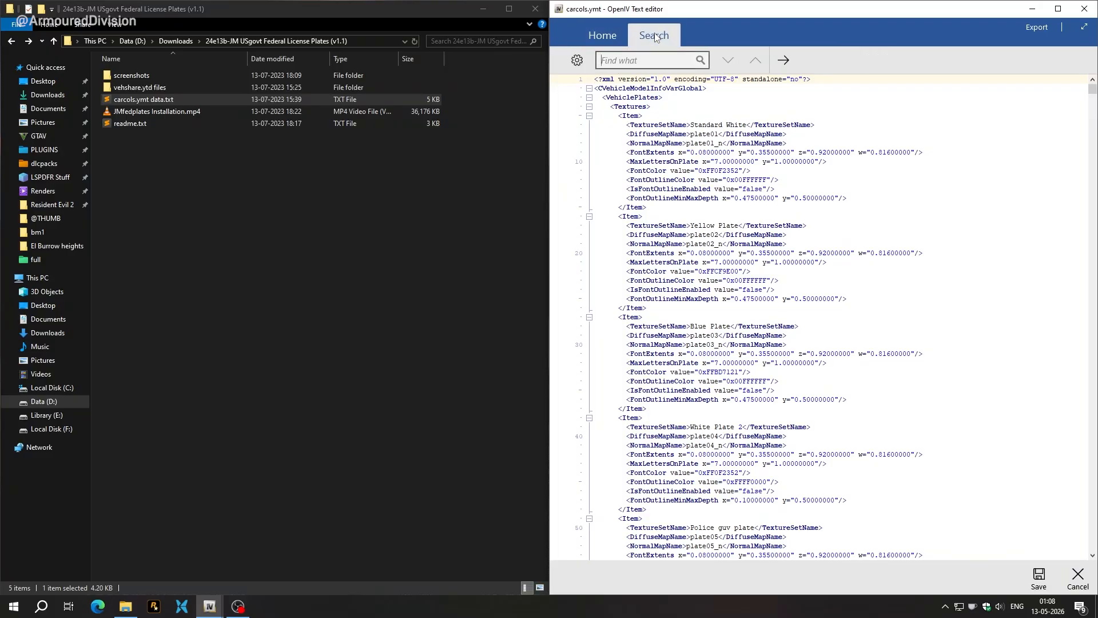
pyautogui.write('yank')
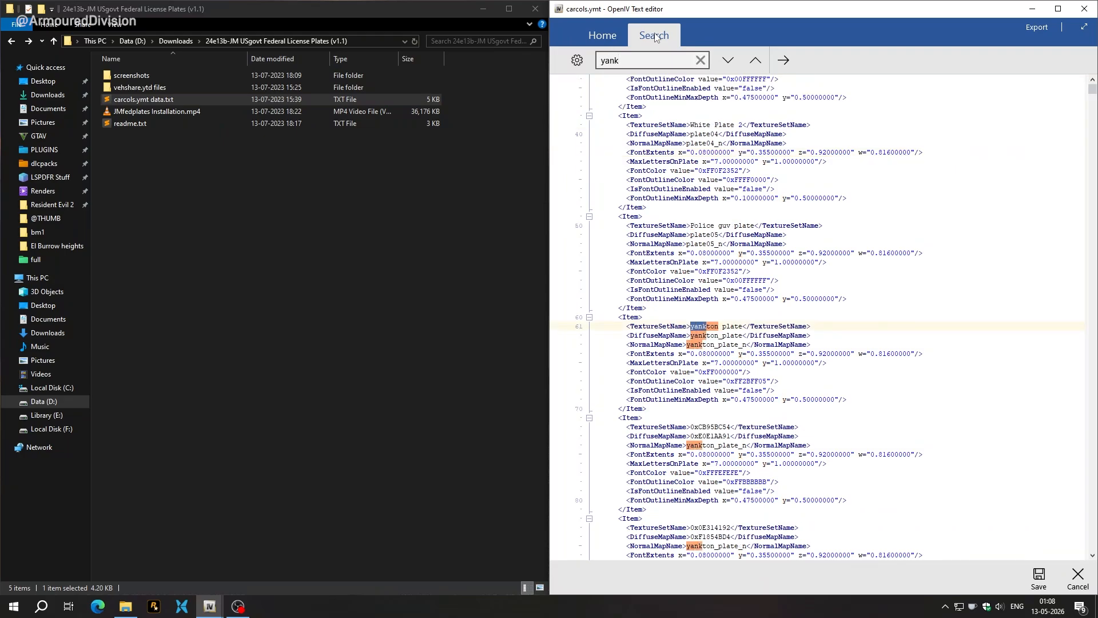
pyautogui.write('ton')
pyautogui.click(656, 408)
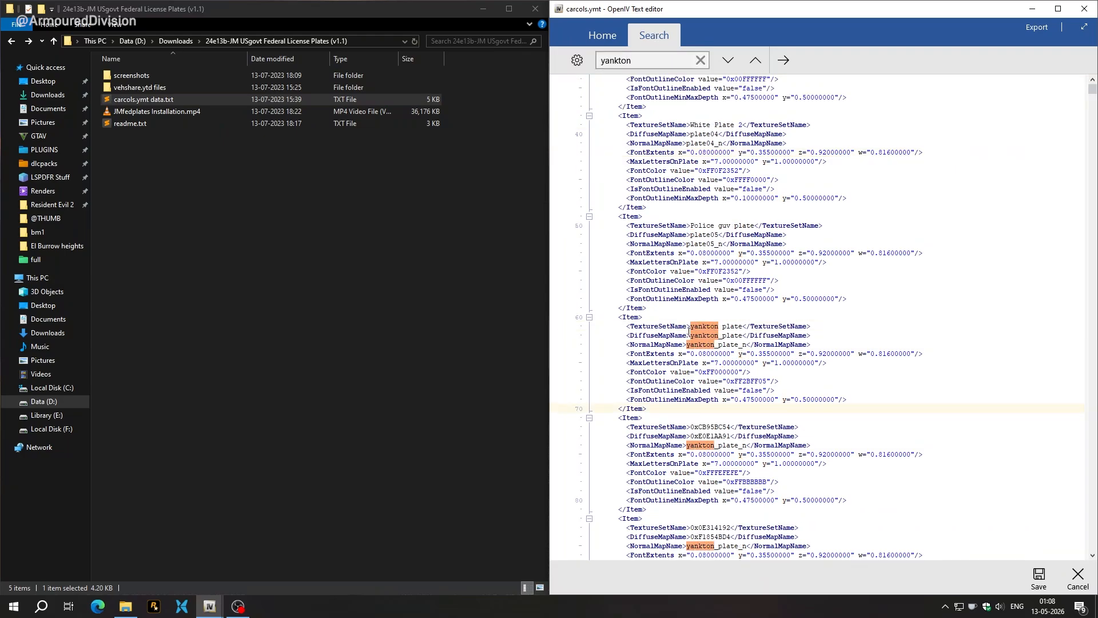
pyautogui.moveTo(624, 326); pyautogui.dragTo(714, 347)
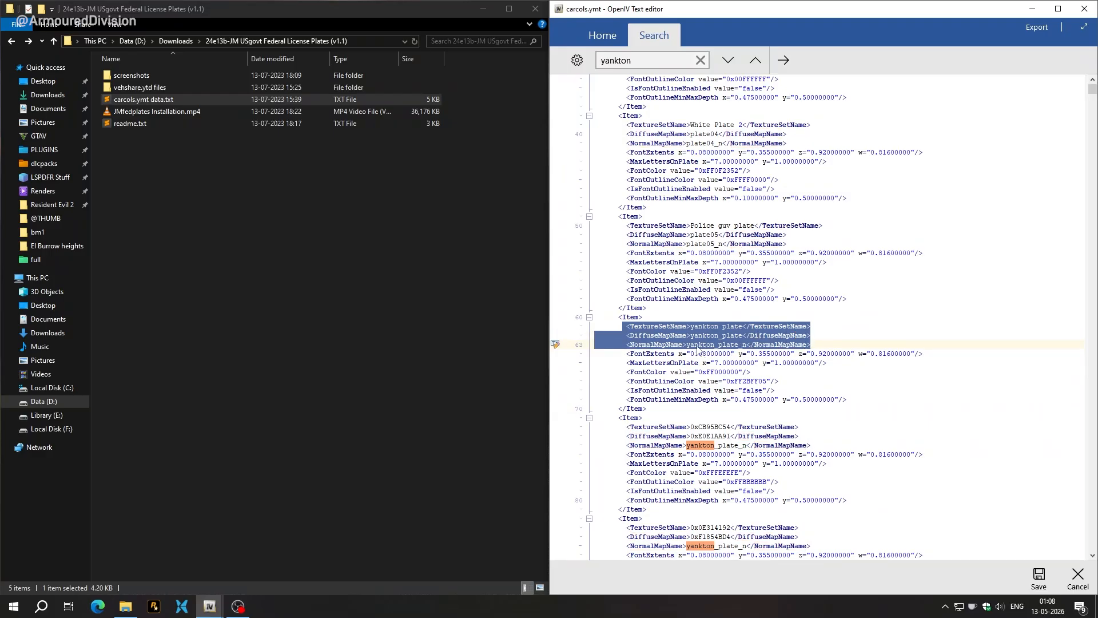
pyautogui.click(747, 347)
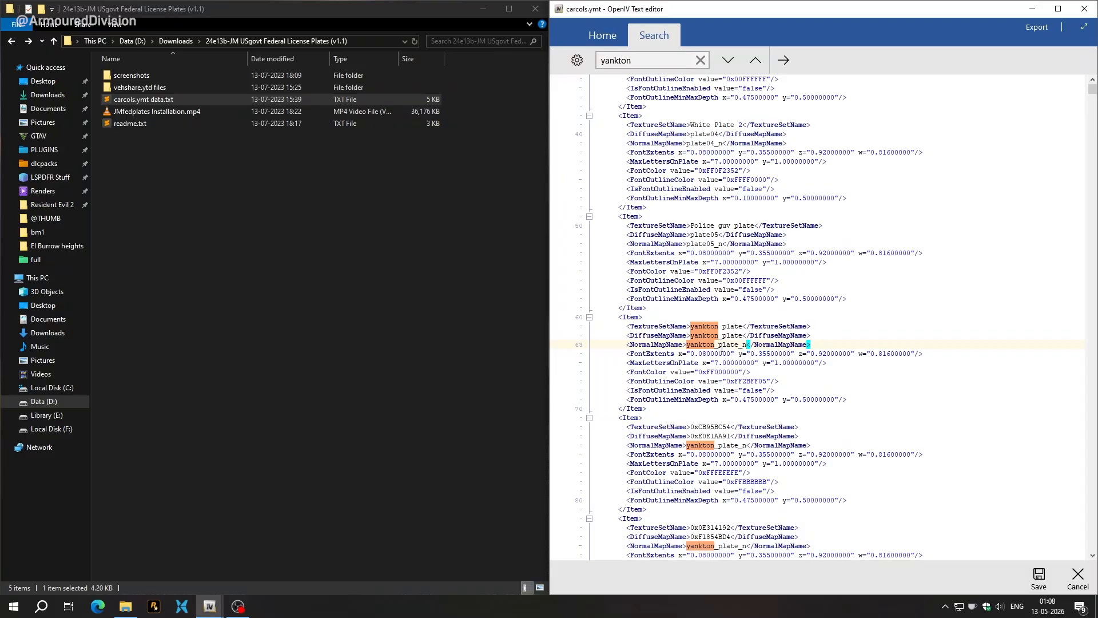
# - Insert the copied federal plate data on a new line after the yankton plate's closing Item tag and save carcols.ymt
pyautogui.click(650, 409)
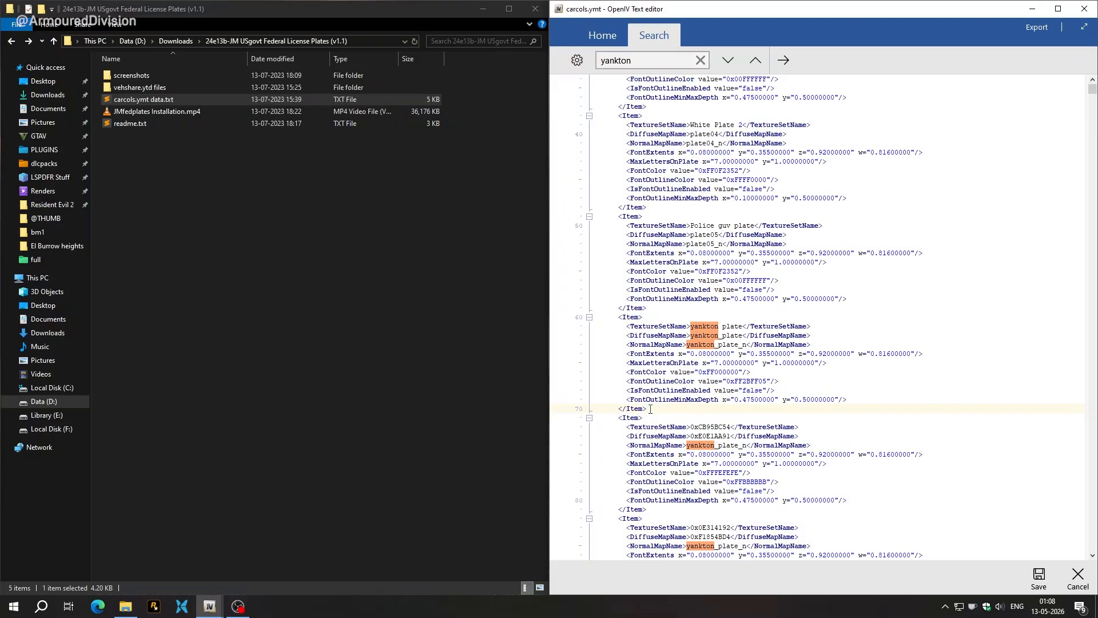
pyautogui.press('Return')
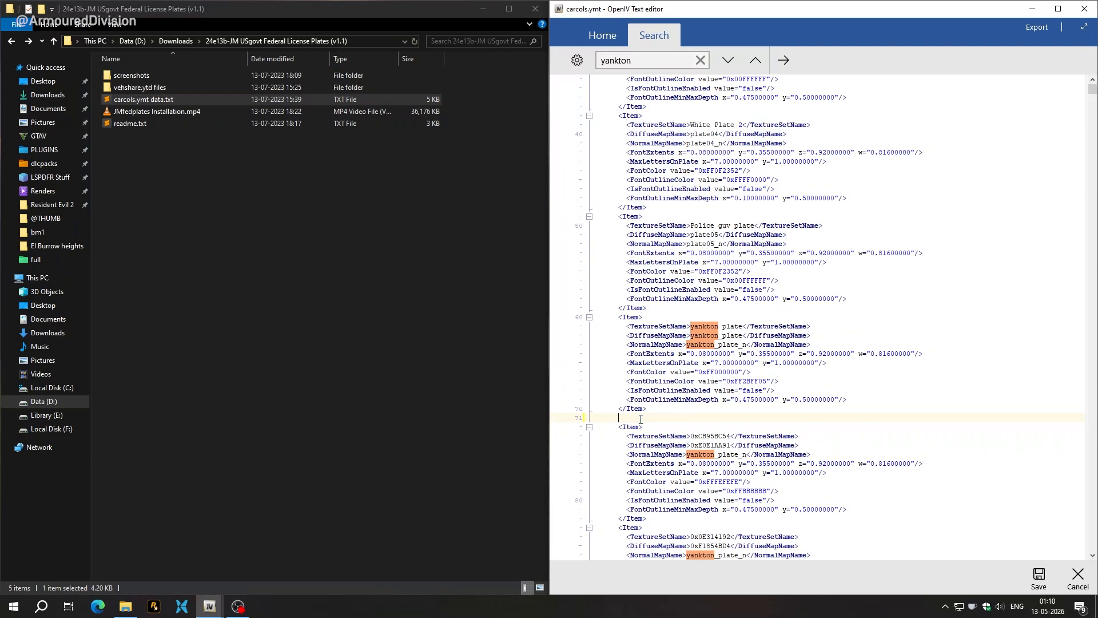
pyautogui.hotkey('ctrl', 'v')
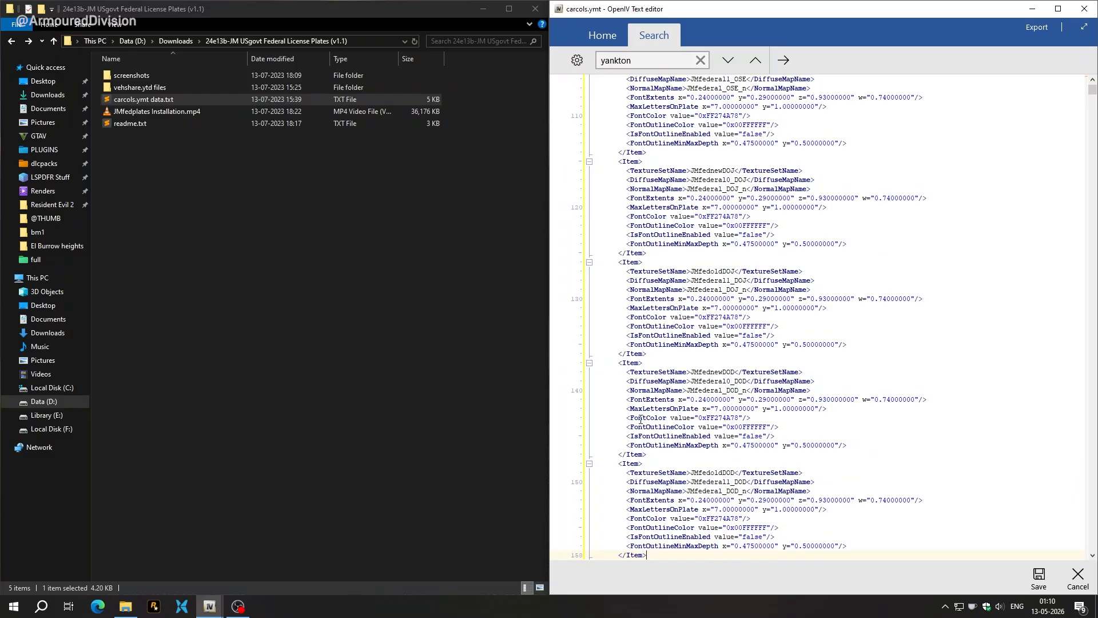
pyautogui.click(1038, 578)
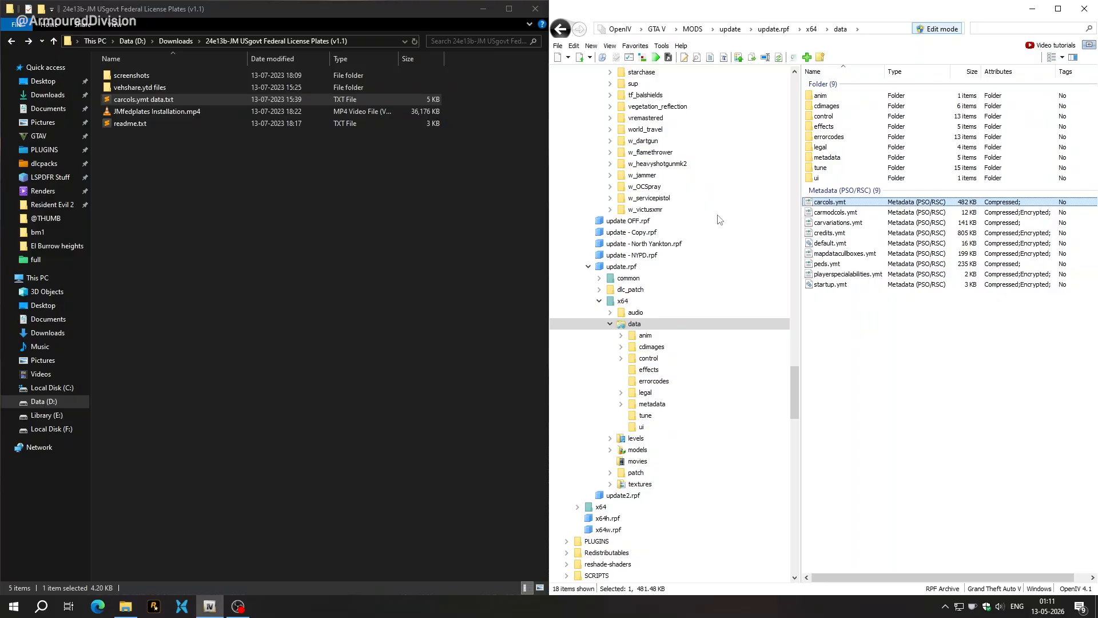
# - Reopen vehshare.ytd from the patch2023_02 vehicles.rpf in the mods folder and select the JMfederal0_DOJ texture
pyautogui.scroll(15, 720, 220)
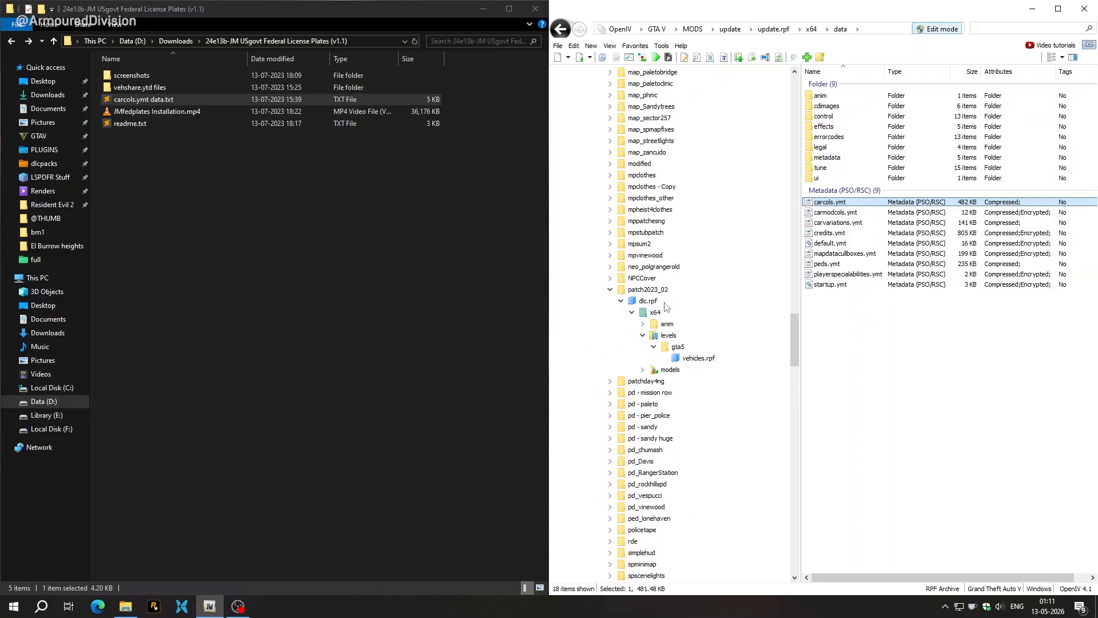
pyautogui.click(698, 358)
pyautogui.doubleClick(840, 93)
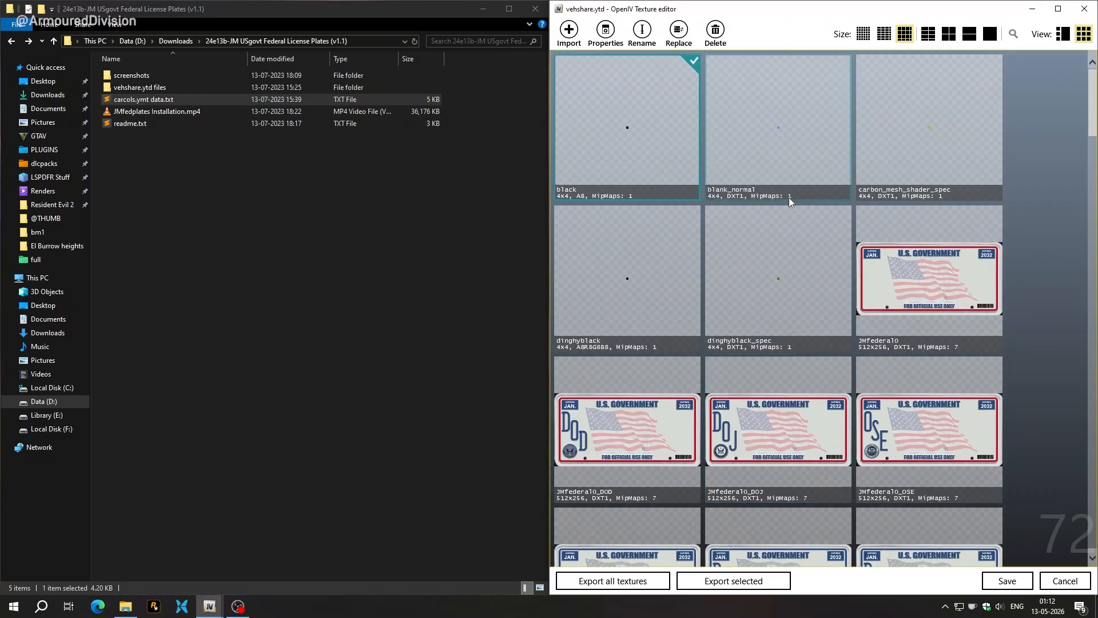
pyautogui.scroll(-3, 751, 215)
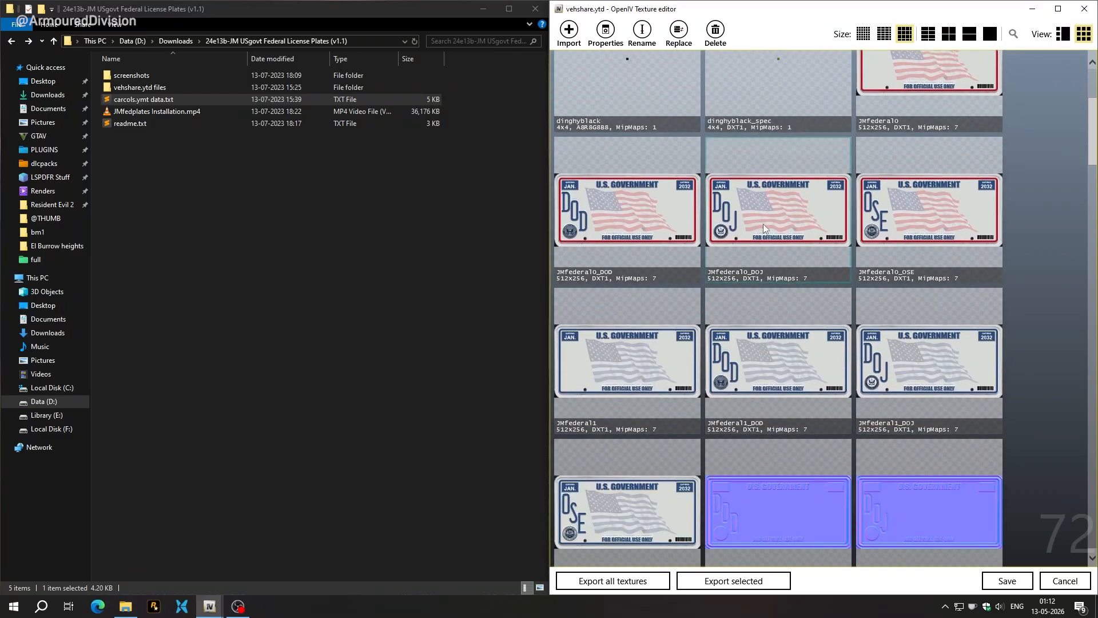
pyautogui.click(757, 209)
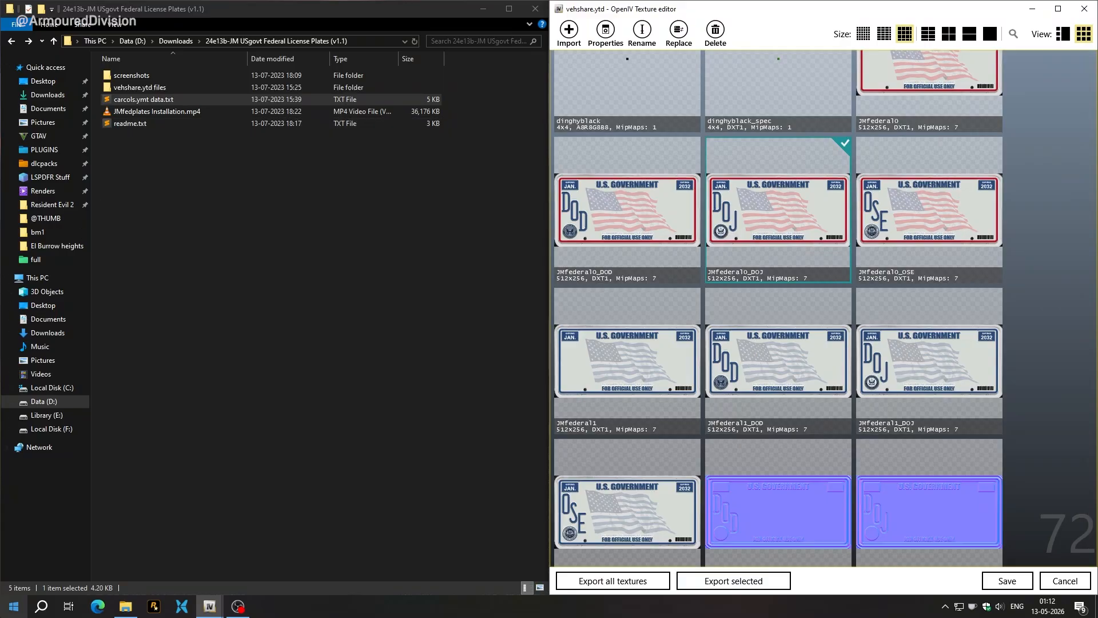
# - Open "carcols.ymt data.txt" in Sublime Text, dock the window beside the texture editor, and create a new blank file
pyautogui.doubleClick(156, 97)
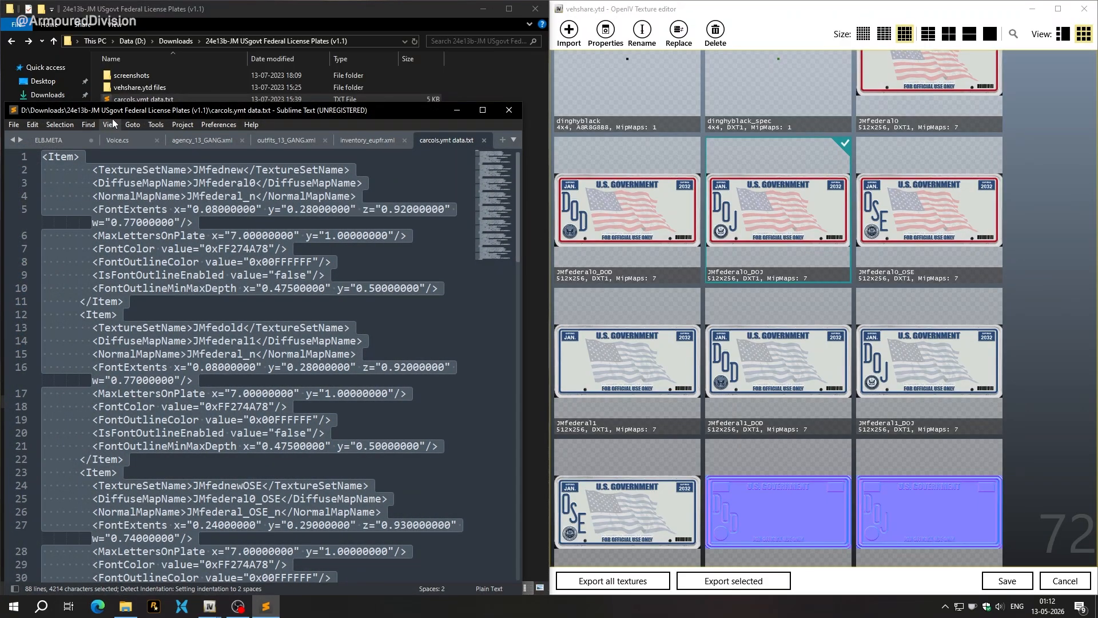
pyautogui.moveTo(112, 109); pyautogui.dragTo(0, 112)
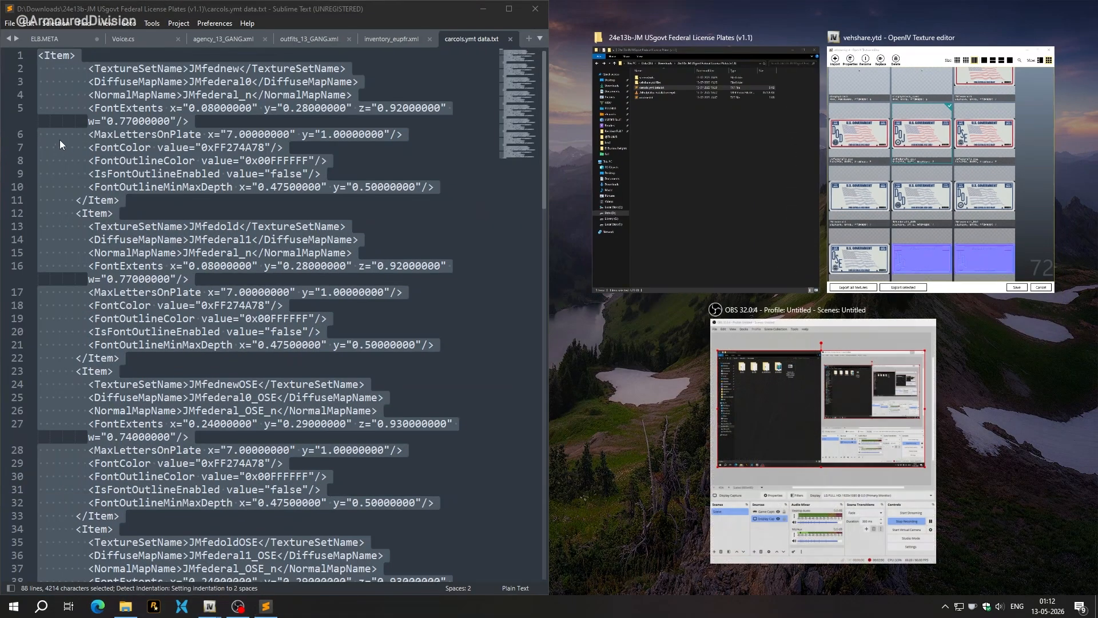
pyautogui.click(91, 9)
pyautogui.click(10, 24)
pyautogui.click(33, 36)
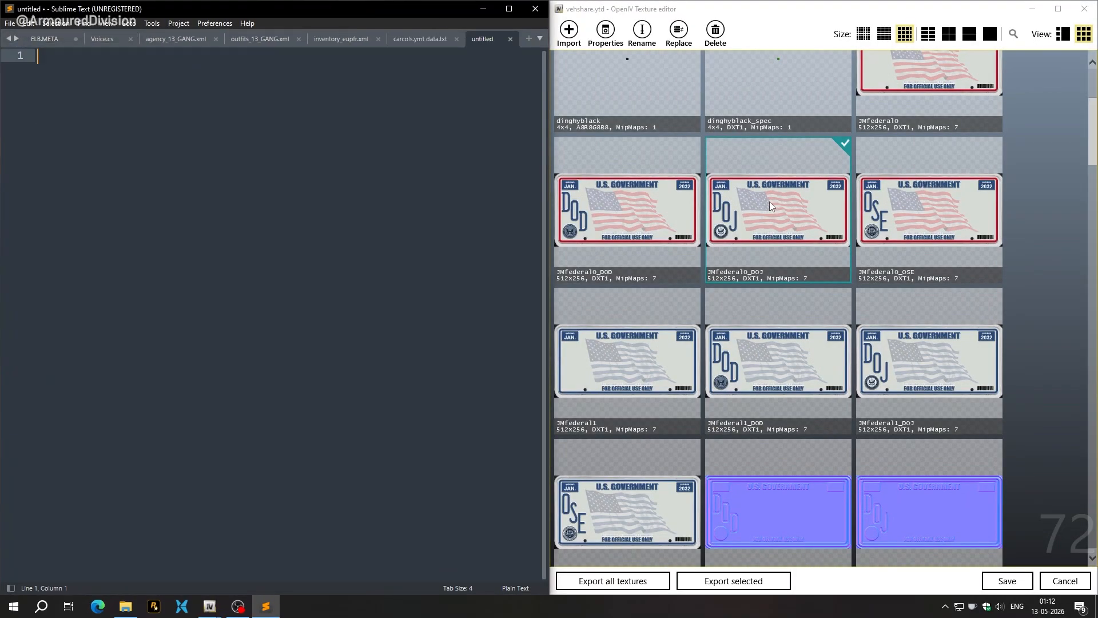
# - Copy the JMfederal0_DOJ texture's name from vehshare.ytd into the blank text file
pyautogui.rightClick(758, 212)
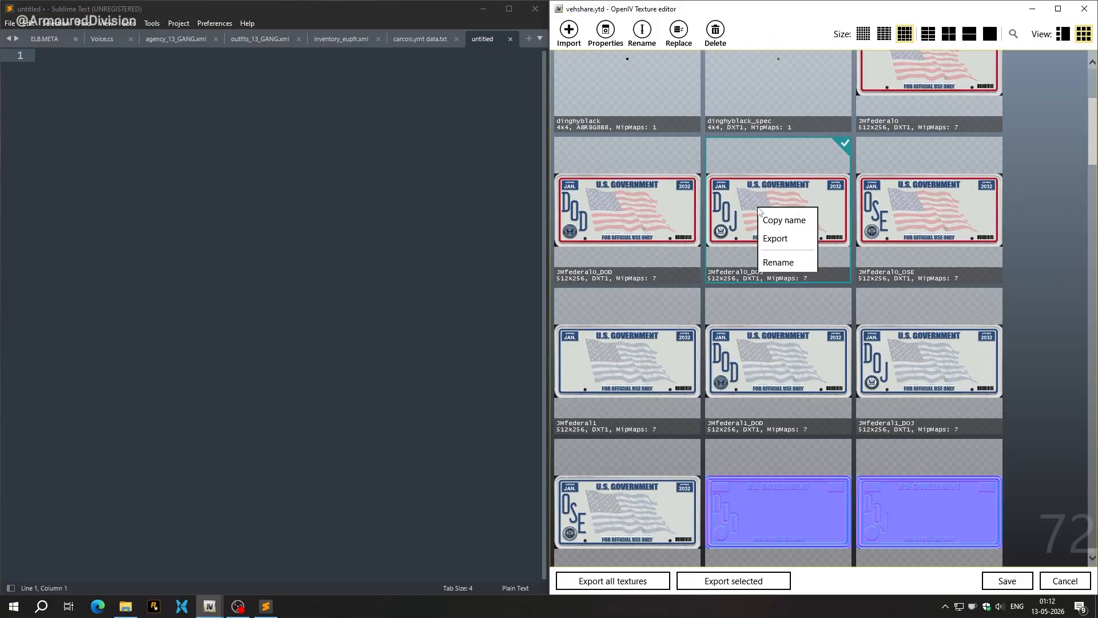
pyautogui.click(771, 222)
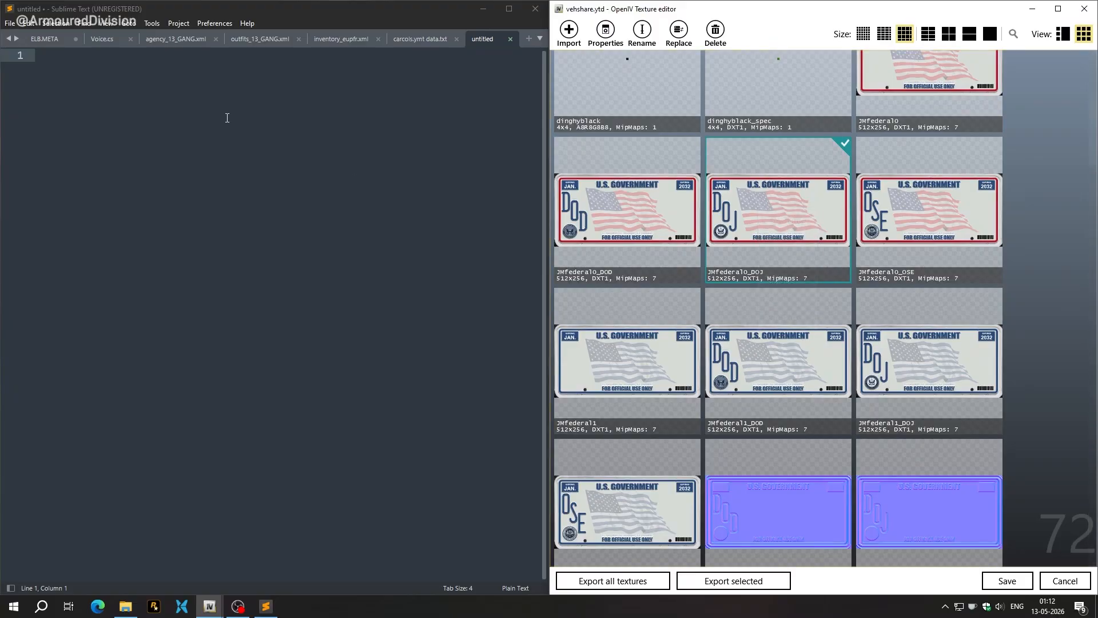
pyautogui.rightClick(62, 68)
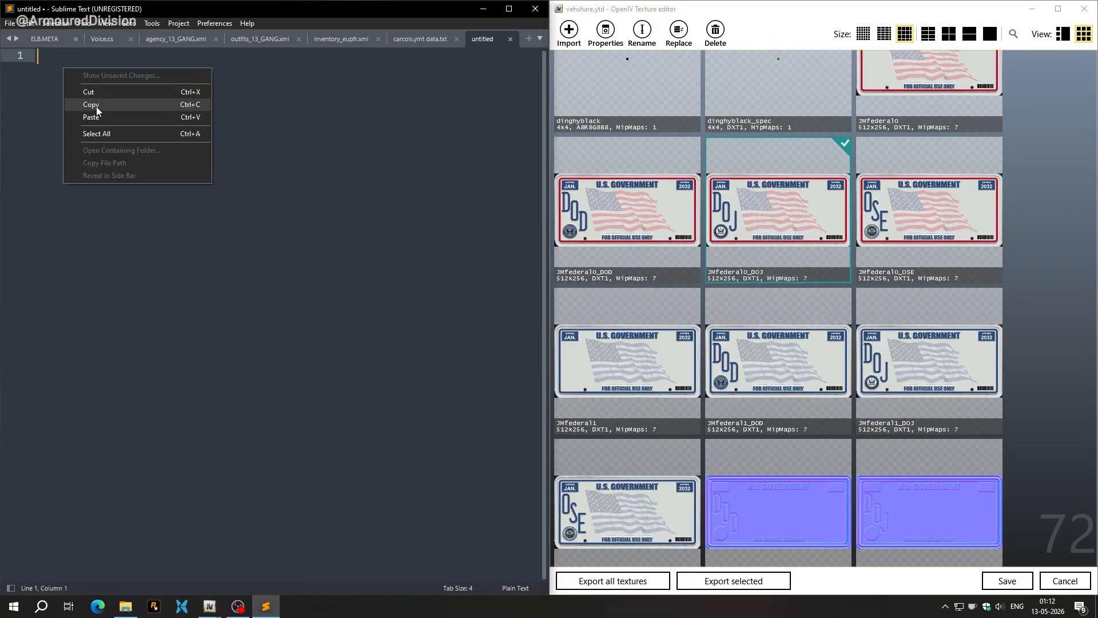
pyautogui.click(91, 117)
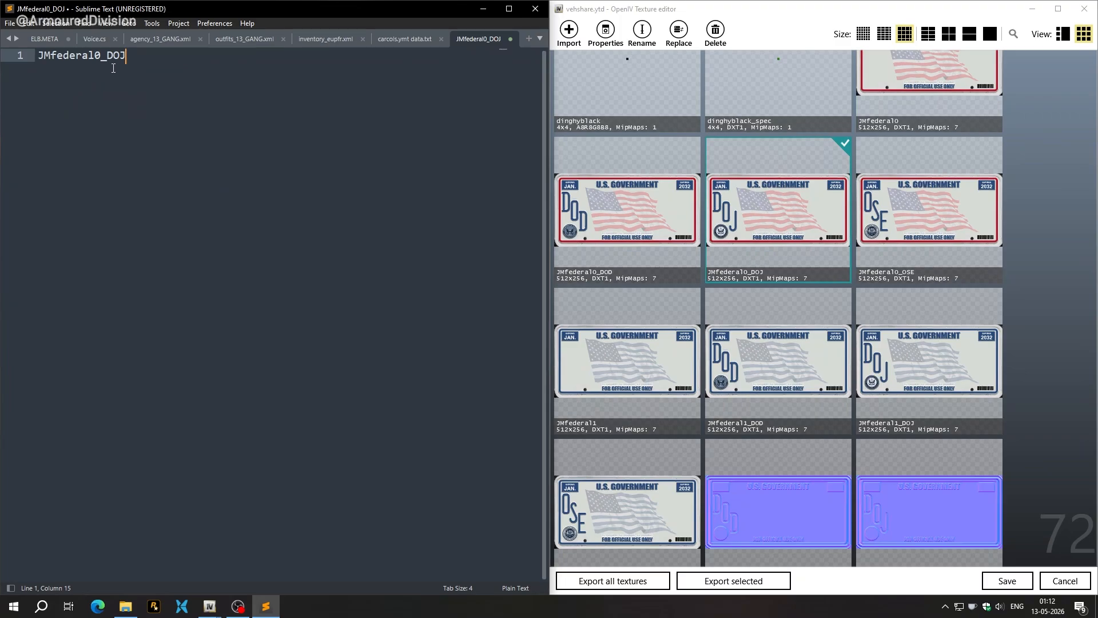
# - Copy the JMfederal1_DOJ texture's name and paste it in the text file below the first name, leaving a blank line between
pyautogui.rightClick(879, 350)
pyautogui.click(922, 354)
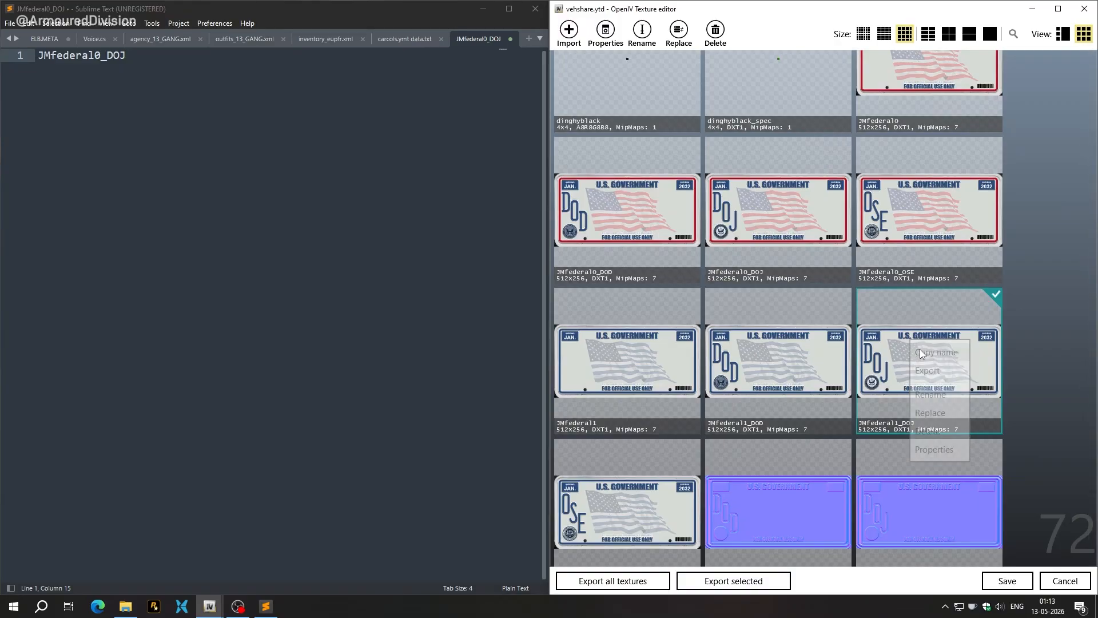
pyautogui.click(177, 62)
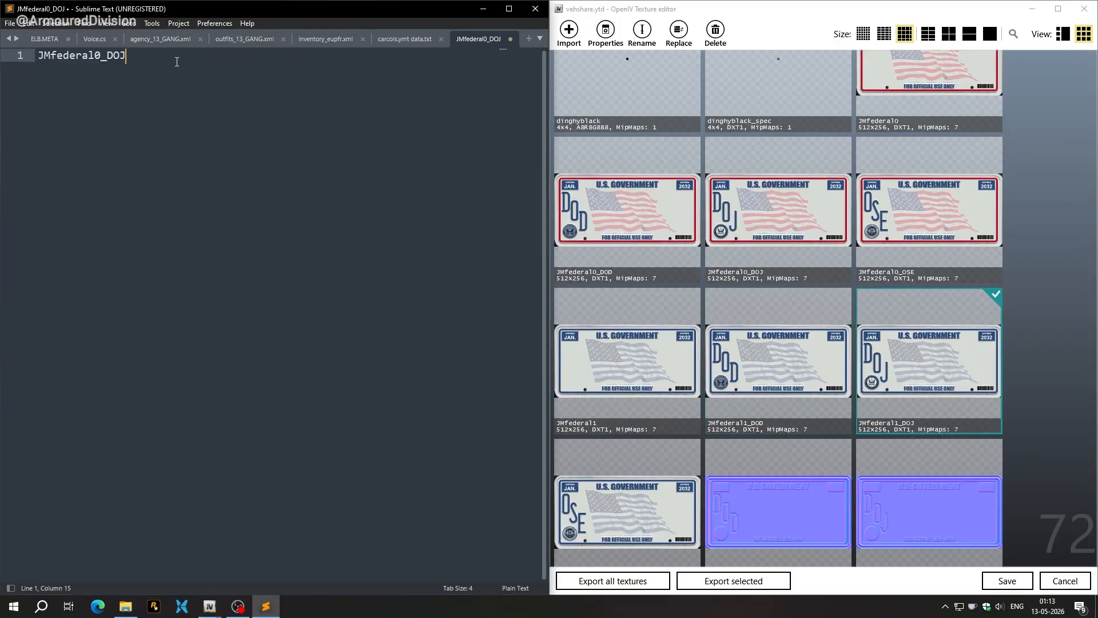
pyautogui.press('Return')
pyautogui.press('Return')
pyautogui.hotkey('ctrl', 'v')
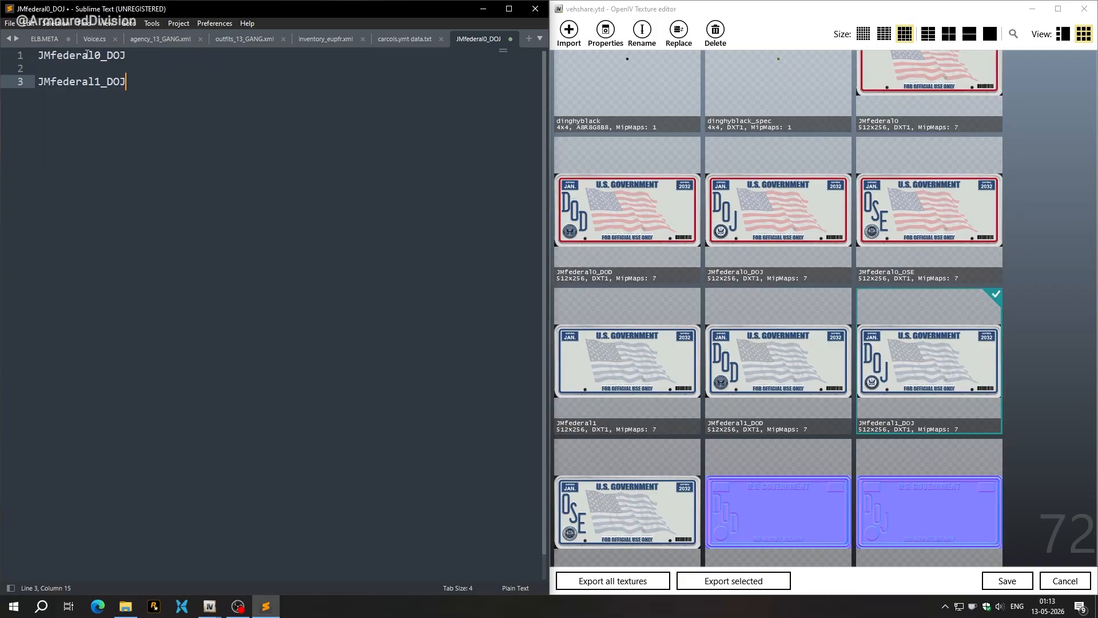
# - Close the texture editor without saving and open carcols.ymt from update.rpf's x64/data folder for viewing
pyautogui.click(1056, 583)
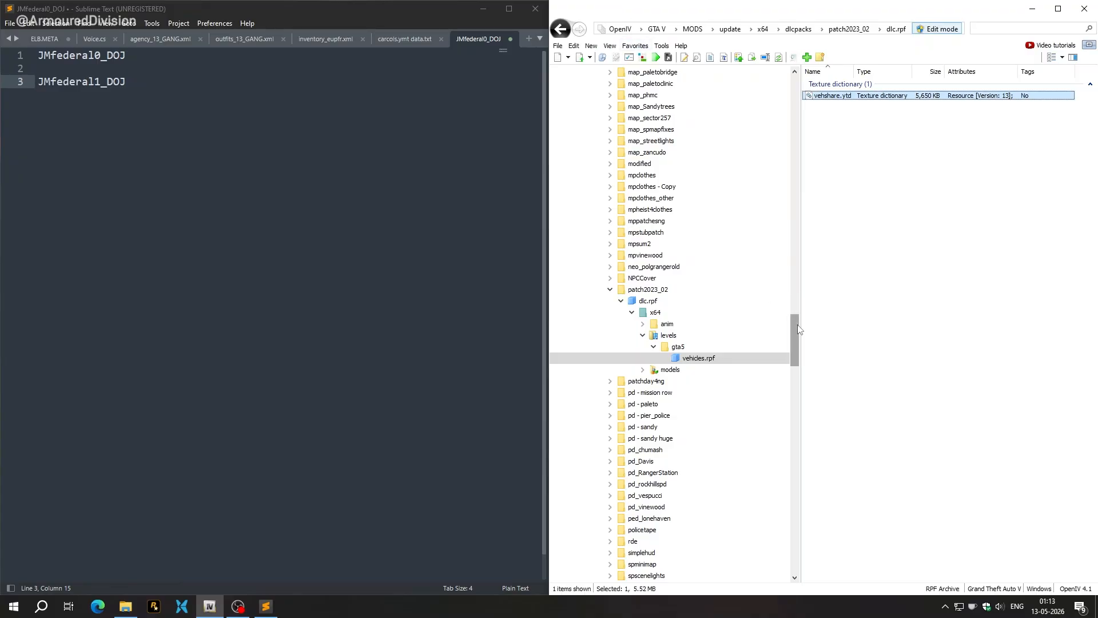
pyautogui.moveTo(799, 330); pyautogui.dragTo(796, 397)
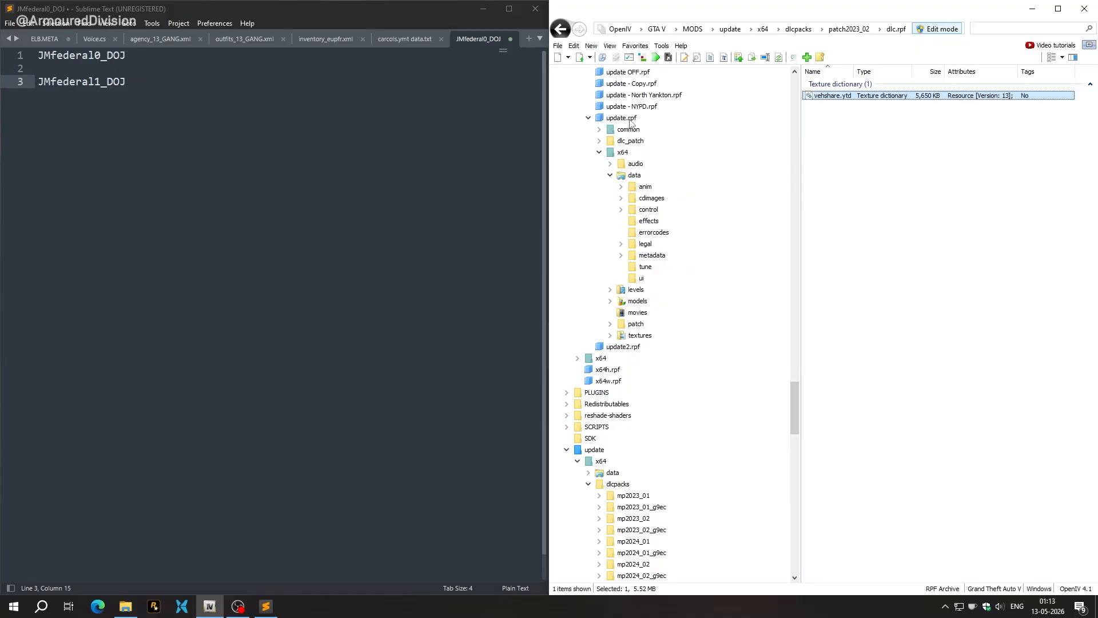
pyautogui.click(621, 153)
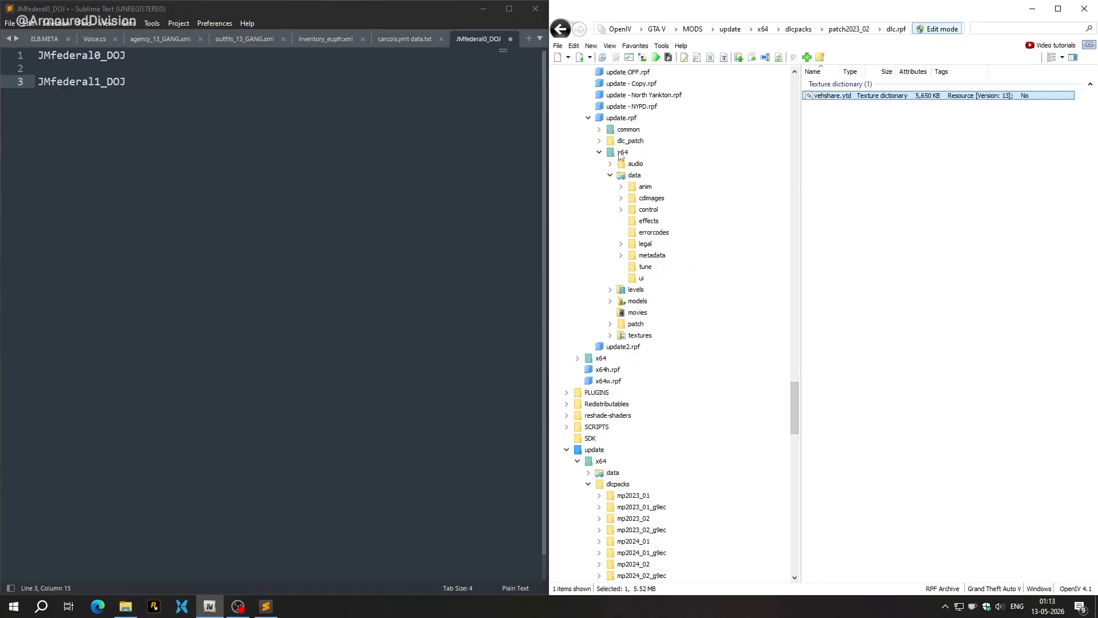
pyautogui.click(633, 177)
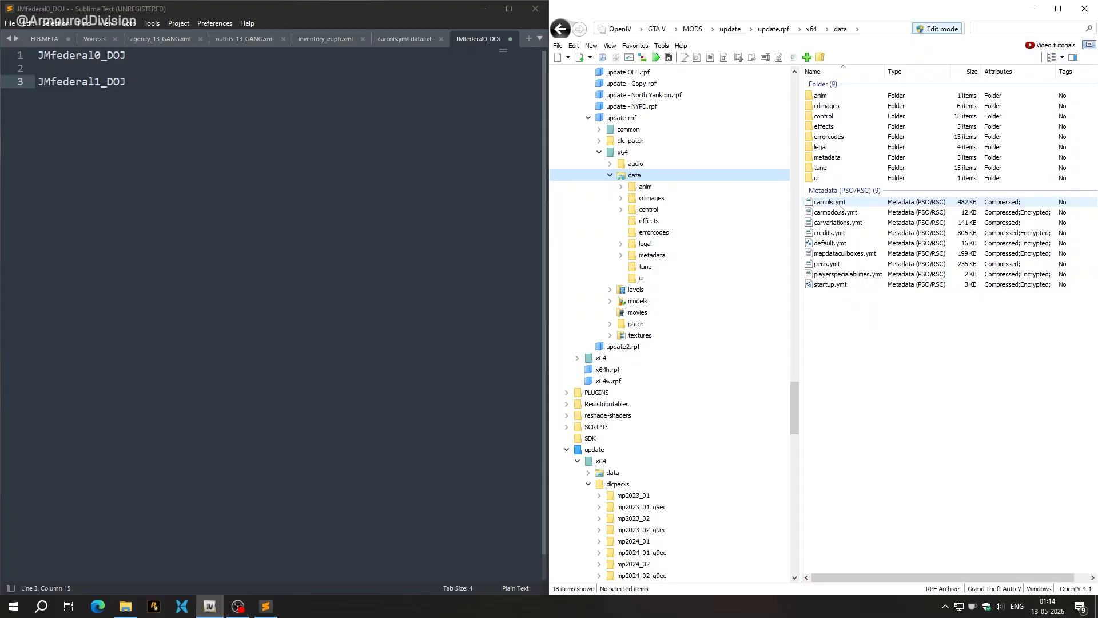
pyautogui.doubleClick(832, 202)
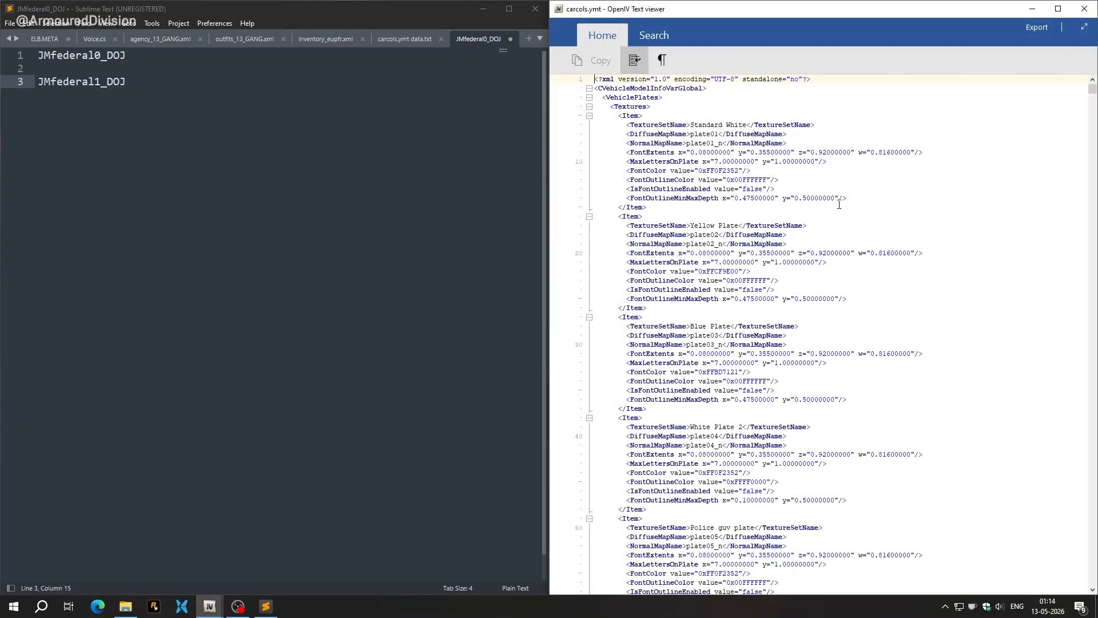
# - Copy JMfederal0_DOJ from the text file and search carcols.ymt for it
pyautogui.doubleClick(78, 55)
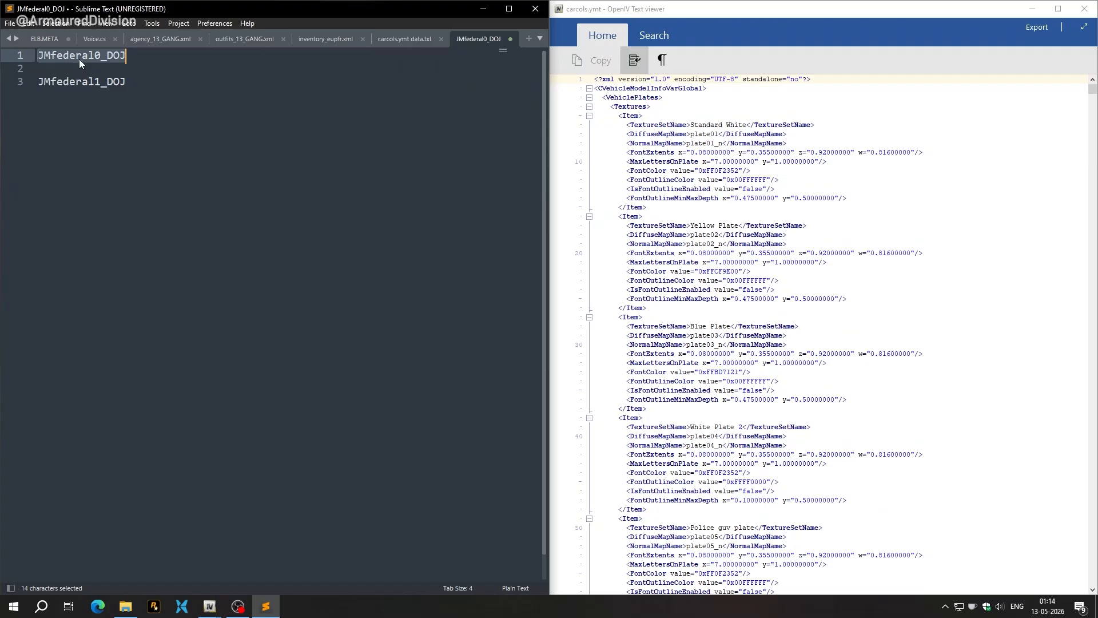
pyautogui.hotkey('ctrl', 'c')
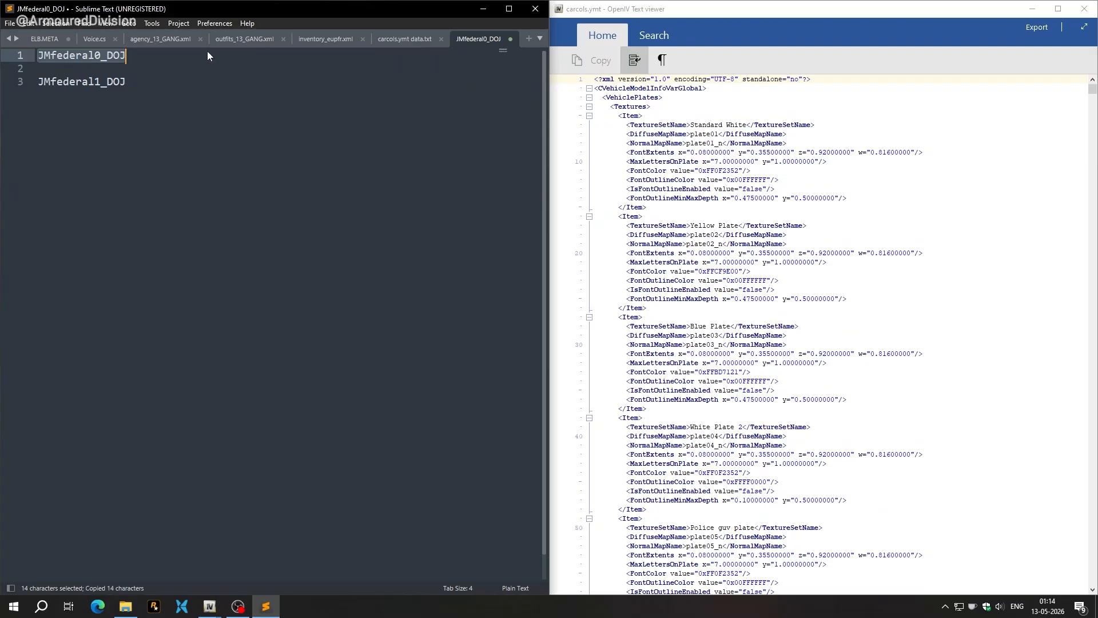
pyautogui.click(657, 36)
pyautogui.hotkey('ctrl', 'v')
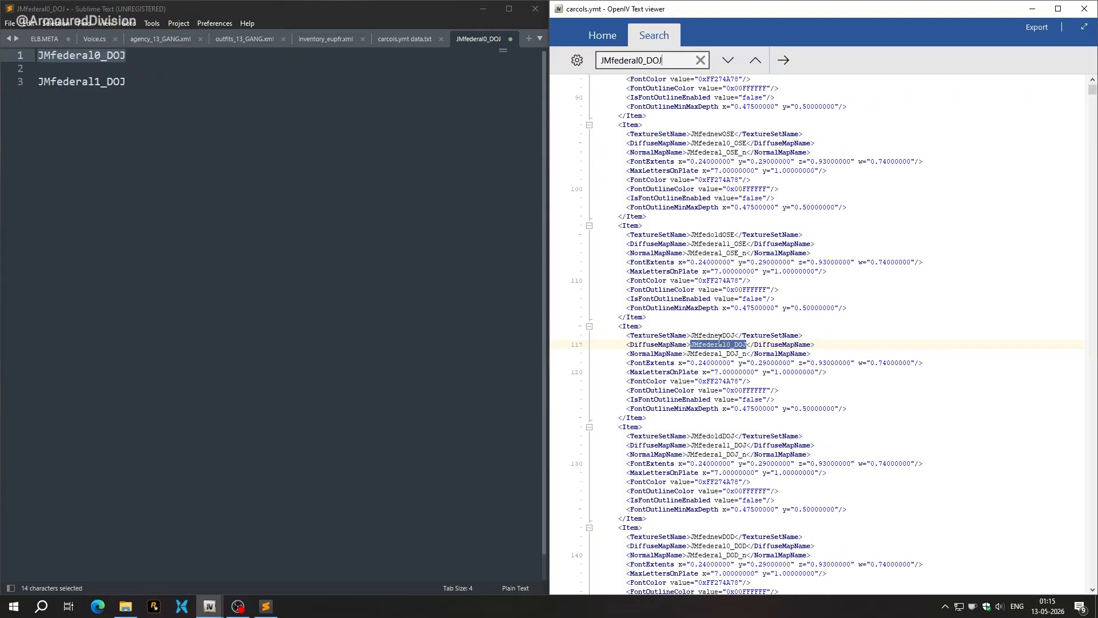
# - Copy the texture set name JMfednewDOJ from carcols.ymt and paste it beside JMfederal0_DOJ in the text file, spaced apart on the same line
pyautogui.doubleClick(715, 335)
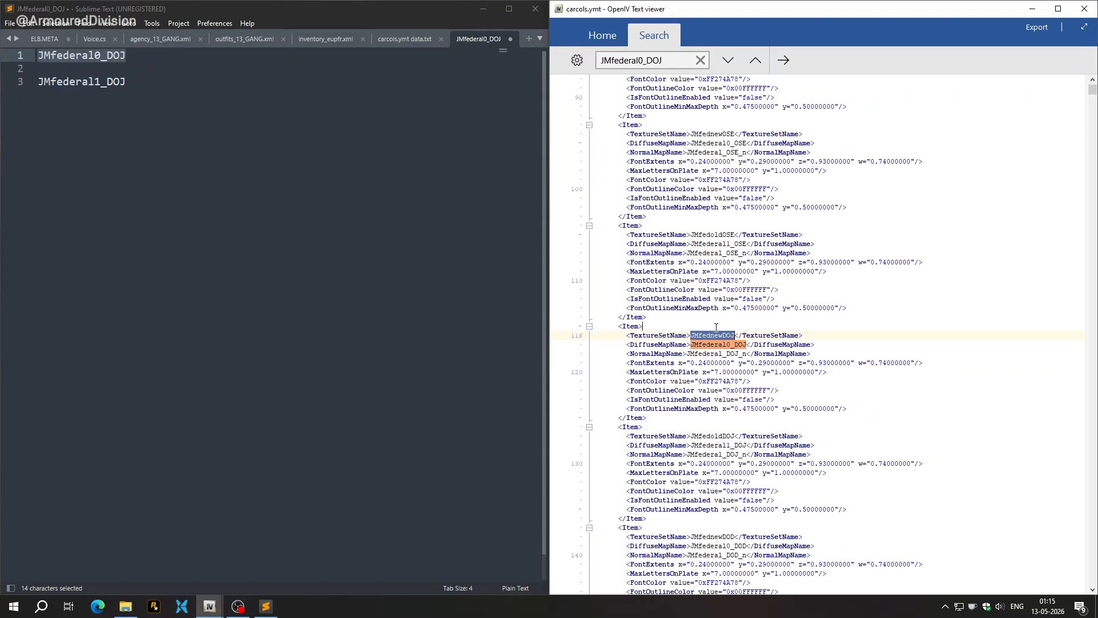
pyautogui.click(202, 57)
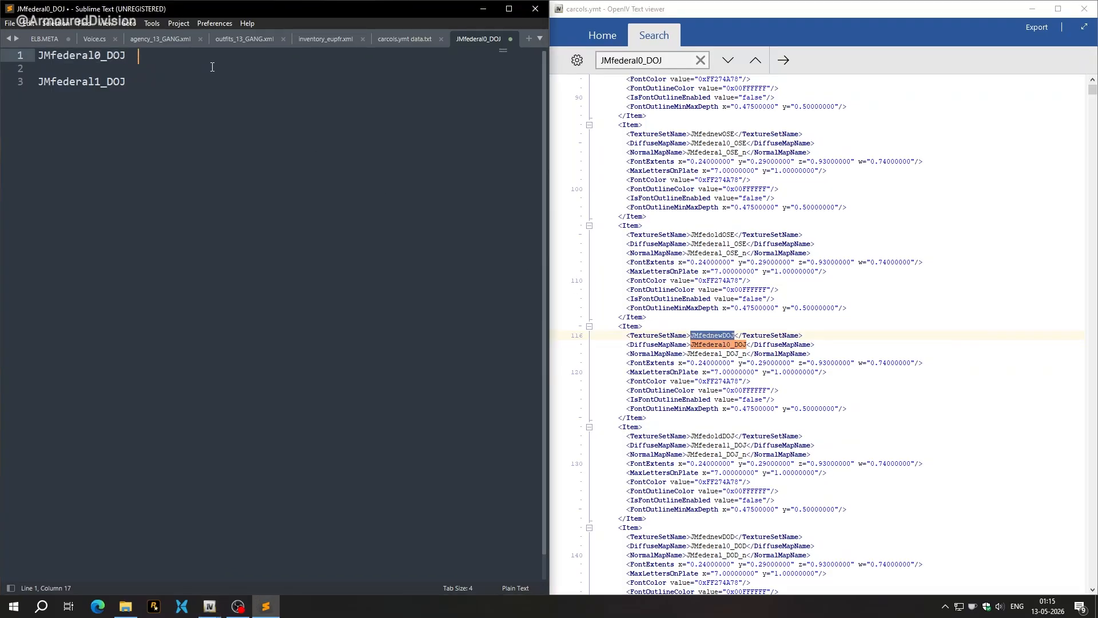
pyautogui.press('Tab')
pyautogui.hotkey('ctrl', 'v')
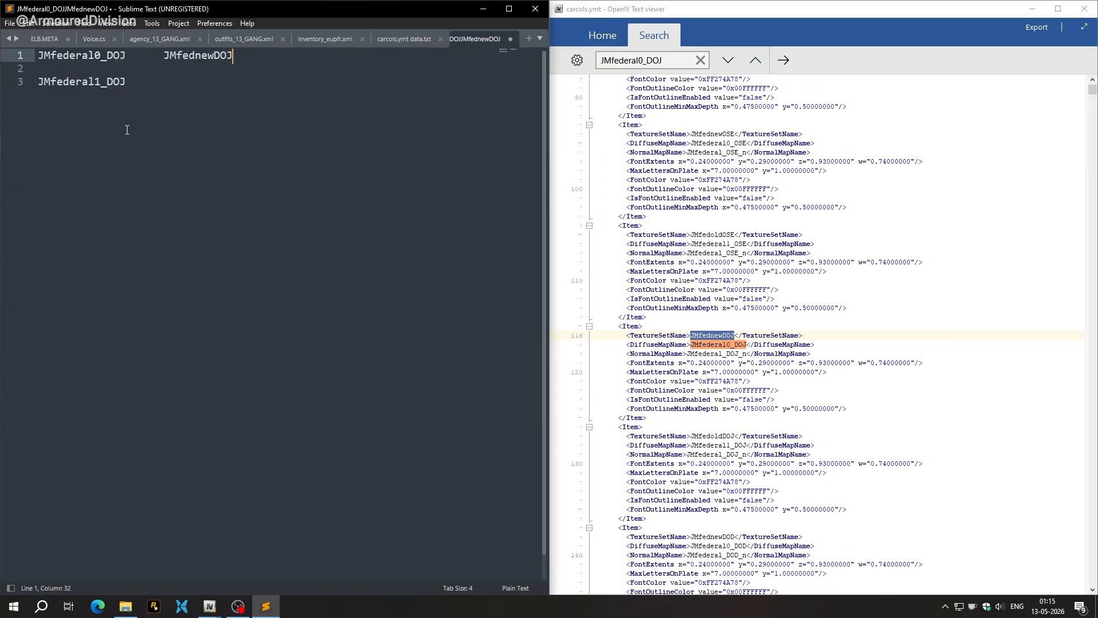
# - Copy JMfederal1_DOJ from the text file and search carcols.ymt for it
pyautogui.moveTo(126, 82); pyautogui.dragTo(2, 84)
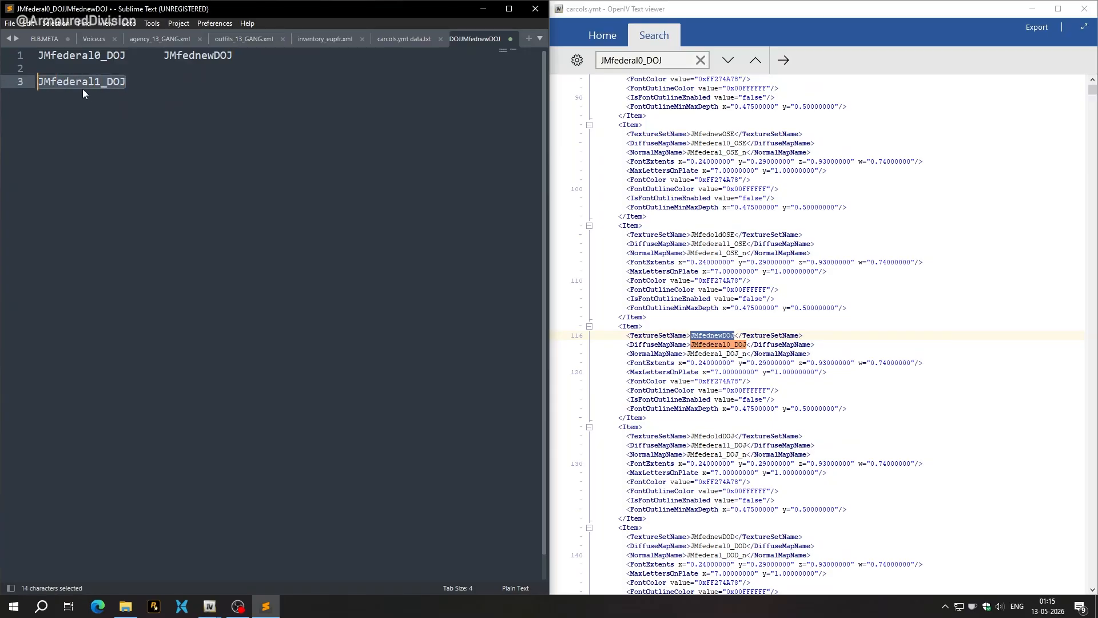
pyautogui.hotkey('ctrl', 'c')
pyautogui.moveTo(675, 60); pyautogui.dragTo(579, 91)
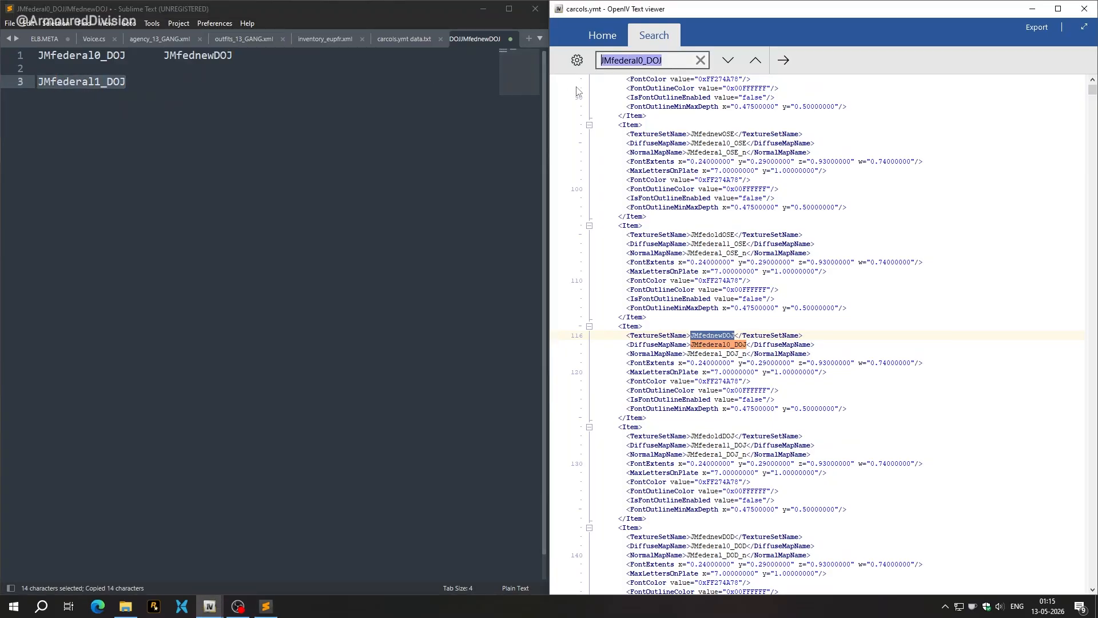
pyautogui.hotkey('ctrl', 'v')
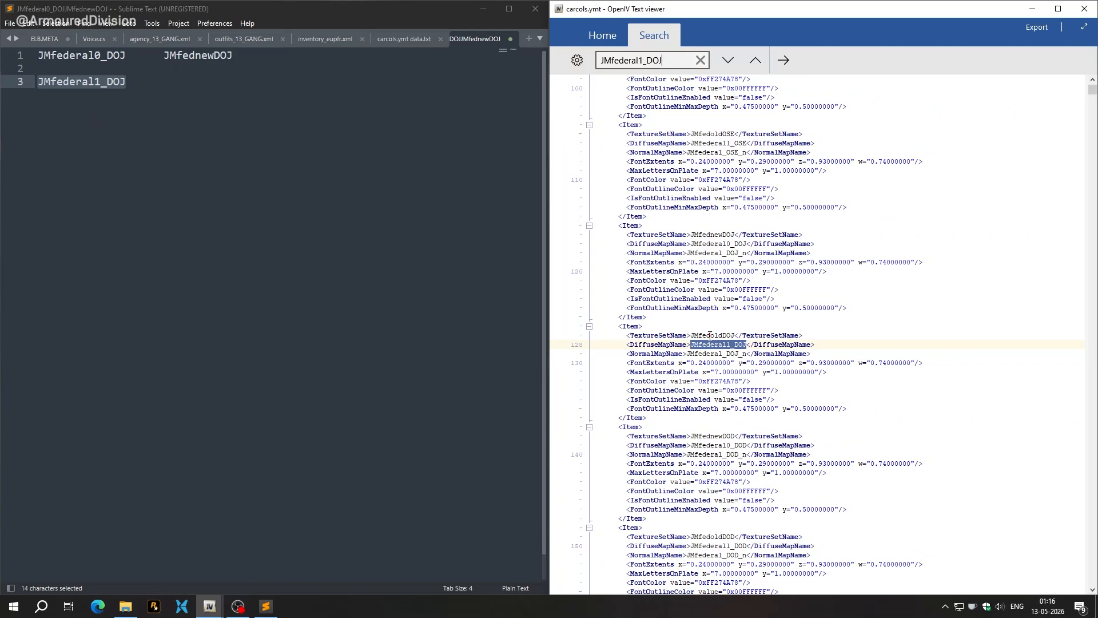
# - Copy the texture set name JMfedoldDOJ from carcols.ymt and paste it beside JMfederal1_DOJ in the text file, aligned with the name above
pyautogui.doubleClick(710, 335)
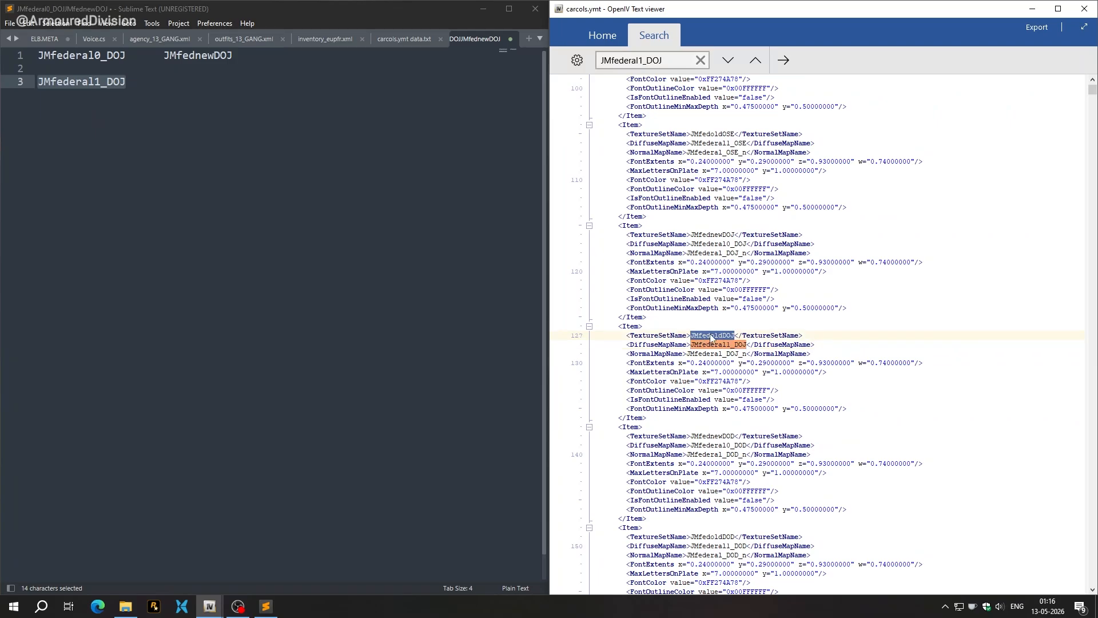
pyautogui.click(176, 82)
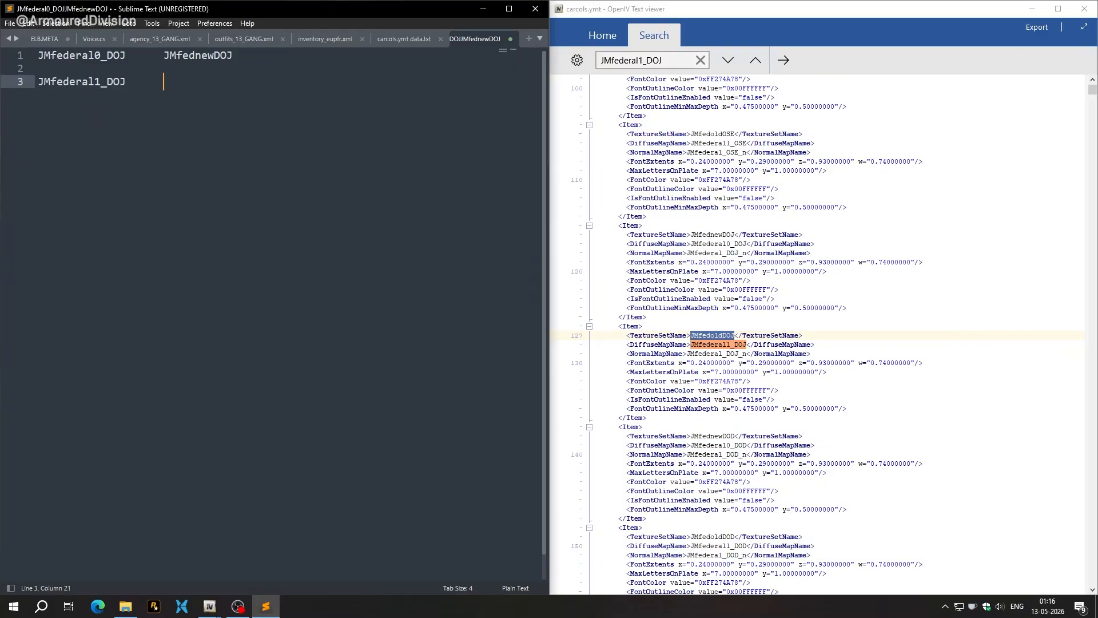
pyautogui.hotkey('ctrl', 'v')
# - Close the carcols.ymt viewer and open carvariations.ymt from the same data folder for editing
pyautogui.click(1084, 27)
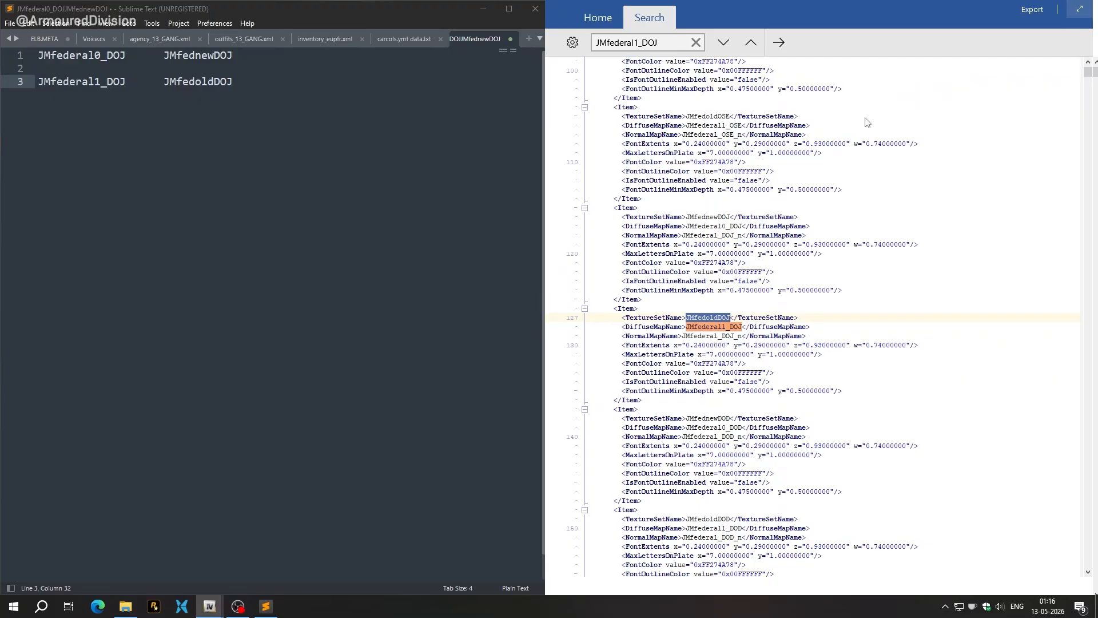
pyautogui.press('Escape')
pyautogui.click(852, 227)
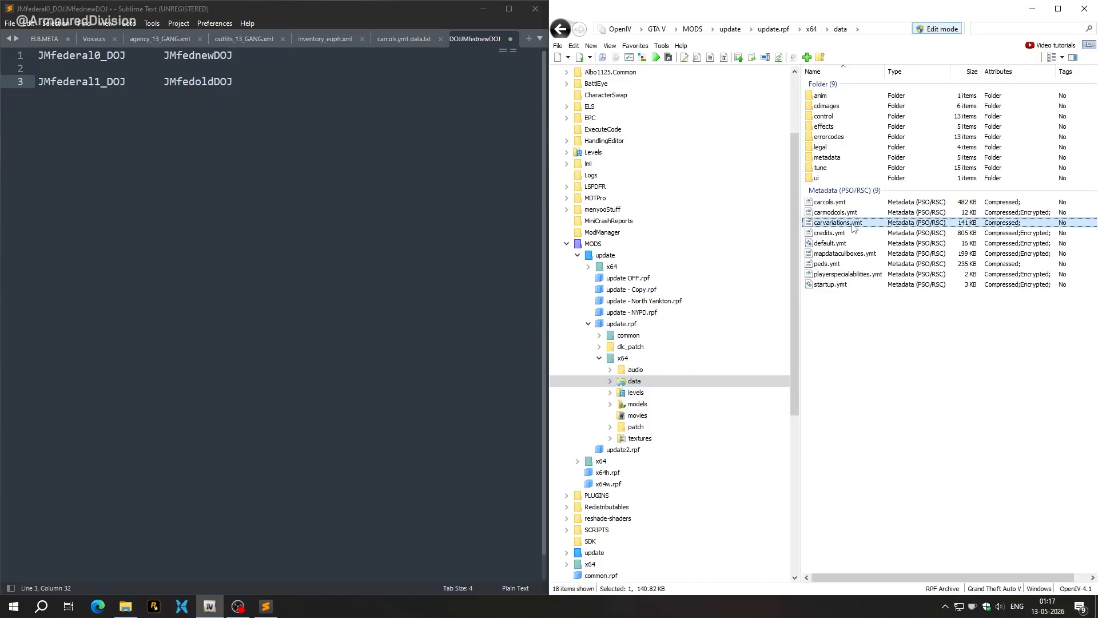
pyautogui.rightClick(852, 223)
pyautogui.click(877, 245)
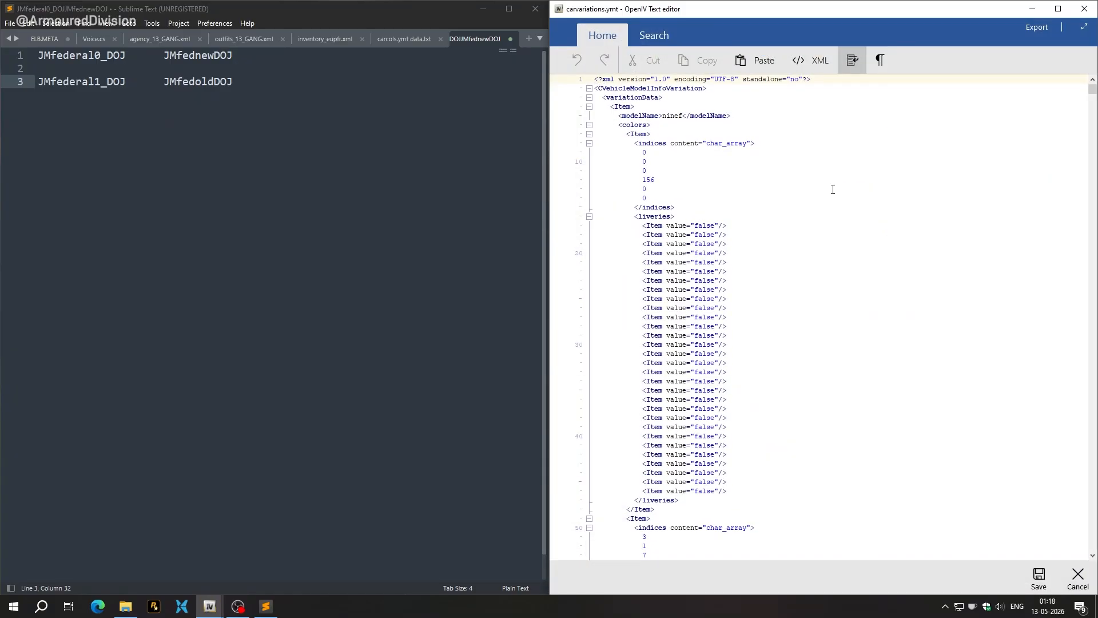
# - Search carvariations.ymt for fbi and replace that model's plate name, Police guv plate, with JMfednewDOJ copied from the text file
pyautogui.click(658, 36)
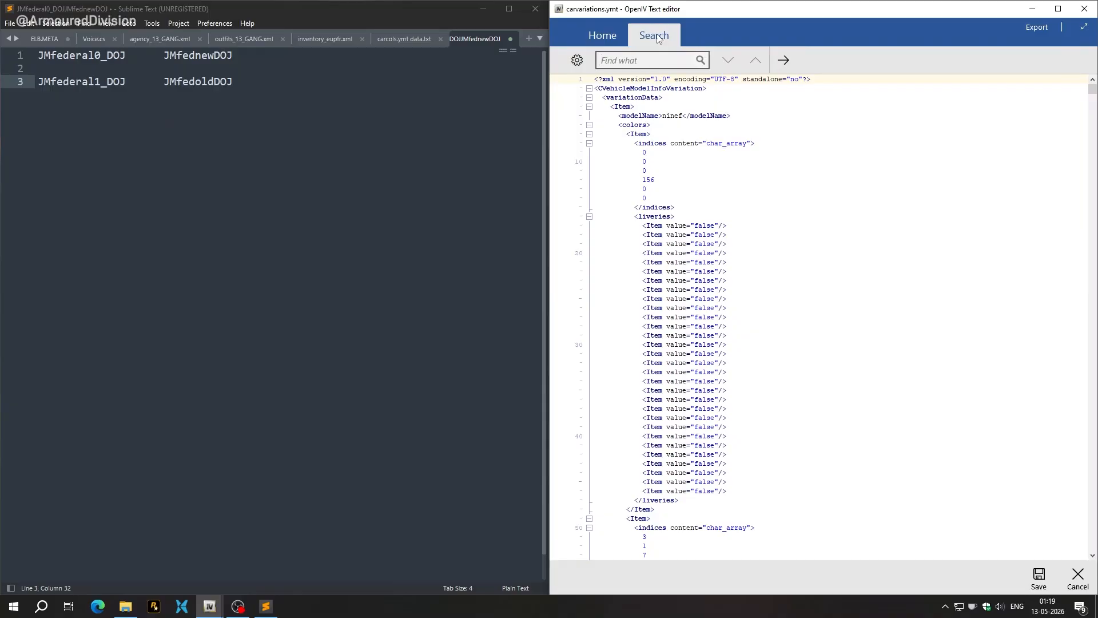
pyautogui.write('fbi')
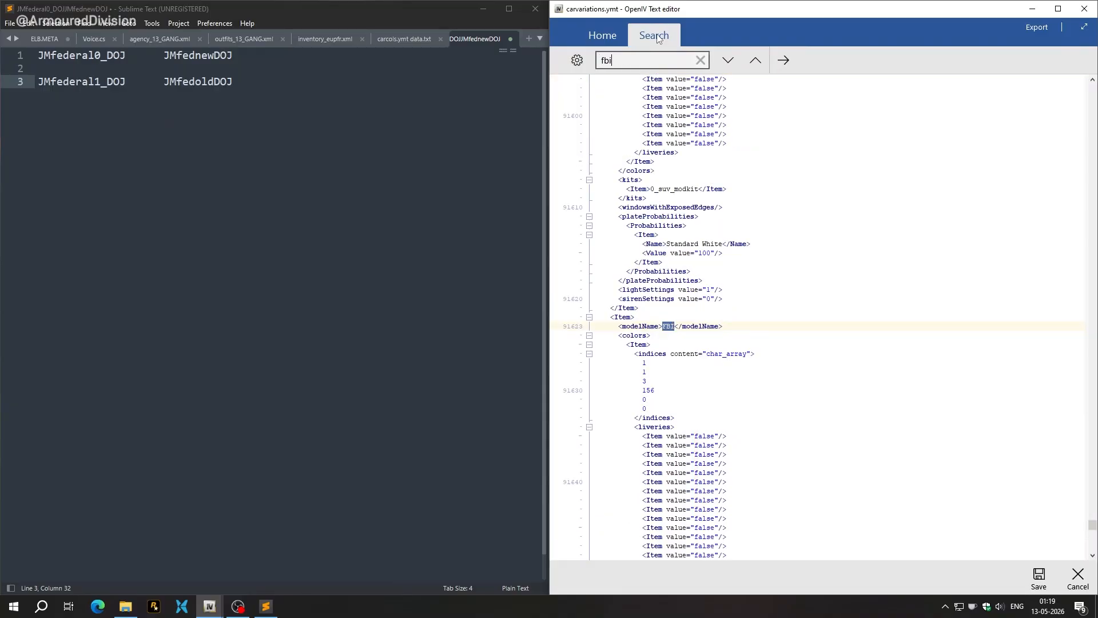
pyautogui.scroll(-14, 690, 343)
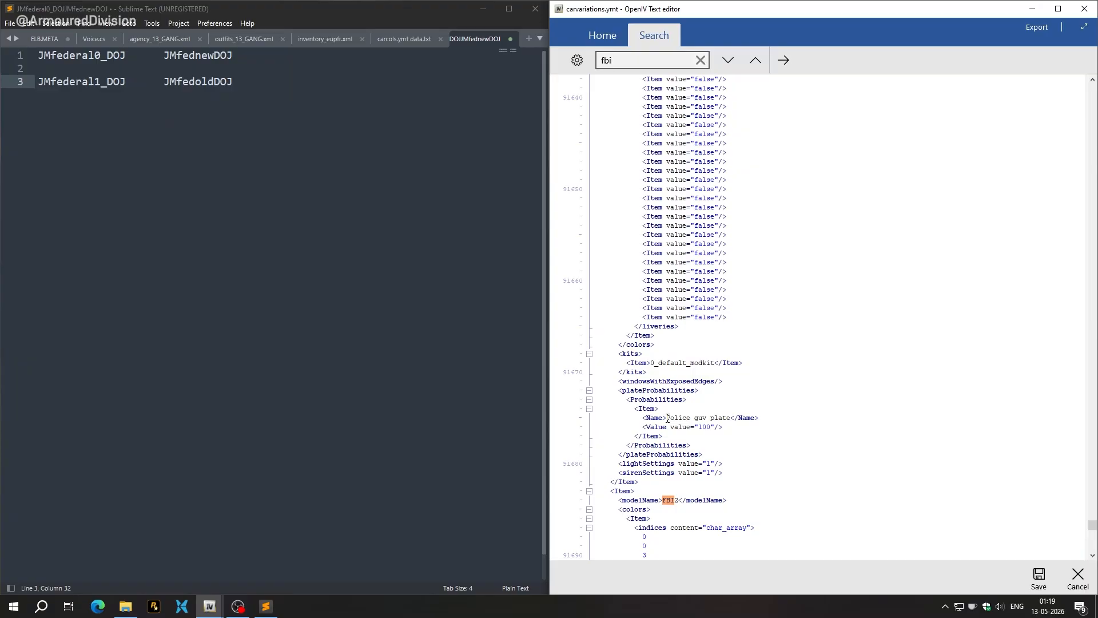
pyautogui.doubleClick(198, 55)
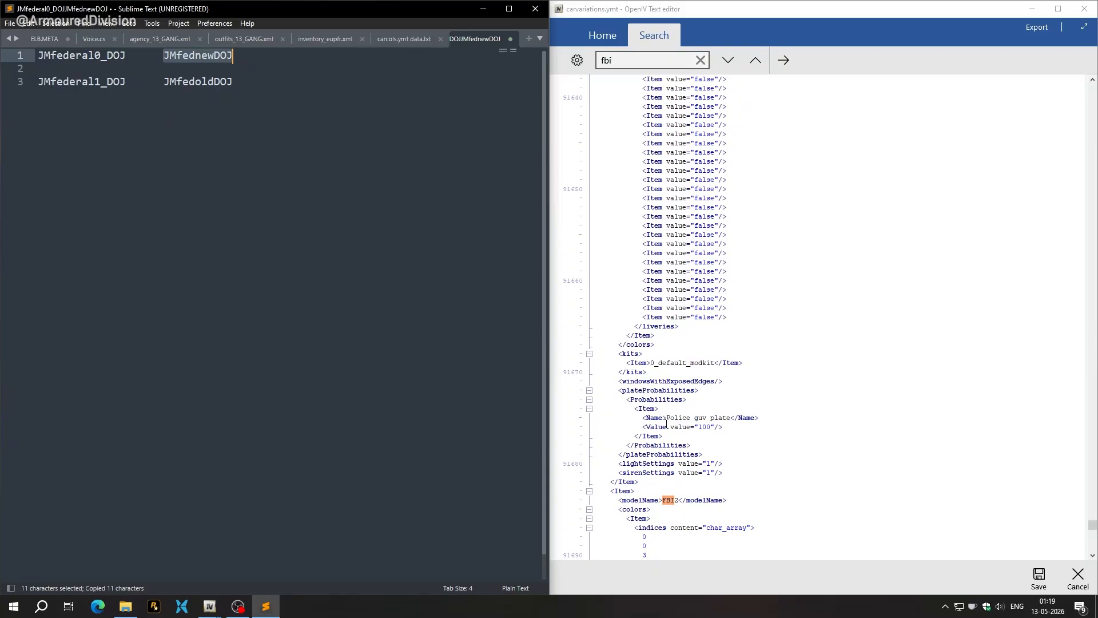
pyautogui.moveTo(666, 421); pyautogui.dragTo(730, 424)
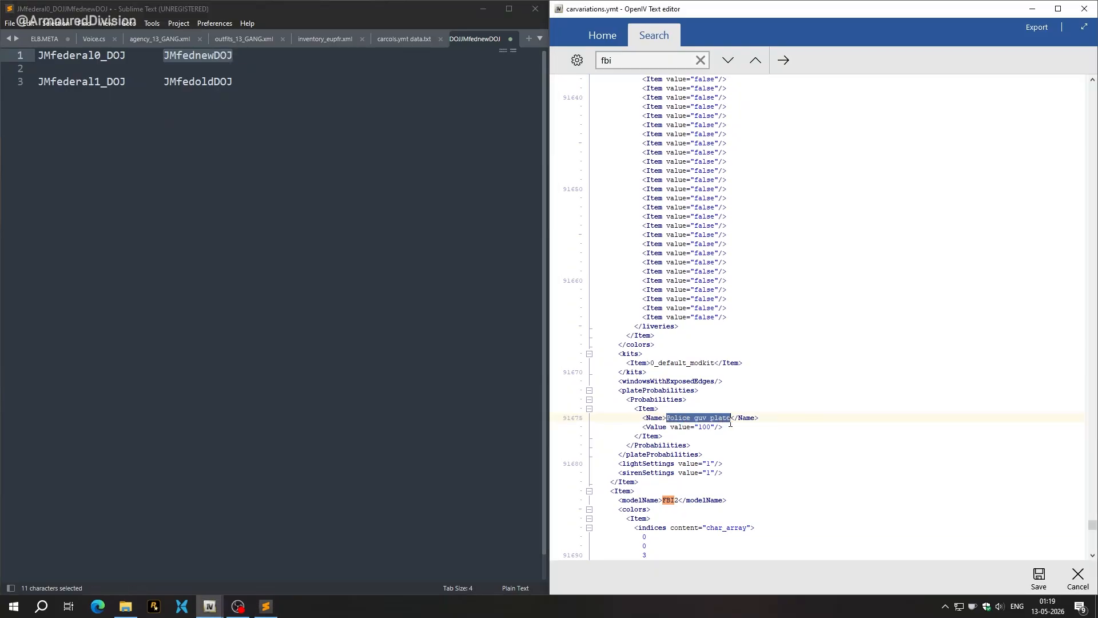
pyautogui.hotkey('ctrl', 'v')
# - Duplicate the fbi model's JMfednewDOJ plate item block directly below itself within Probabilities
pyautogui.moveTo(663, 436); pyautogui.dragTo(633, 409)
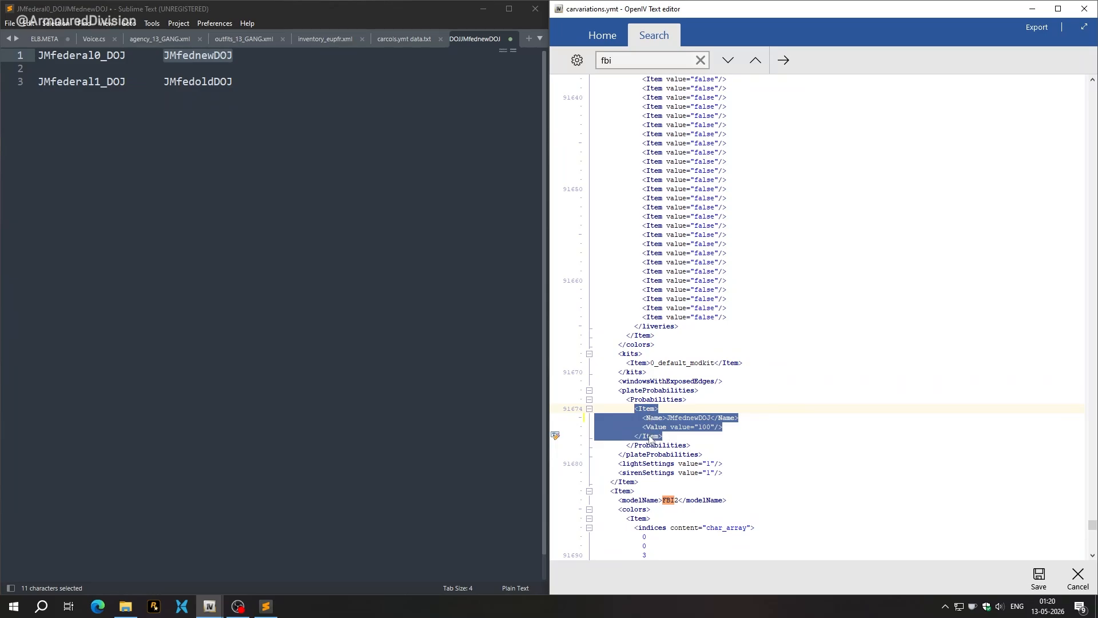
pyautogui.click(669, 436)
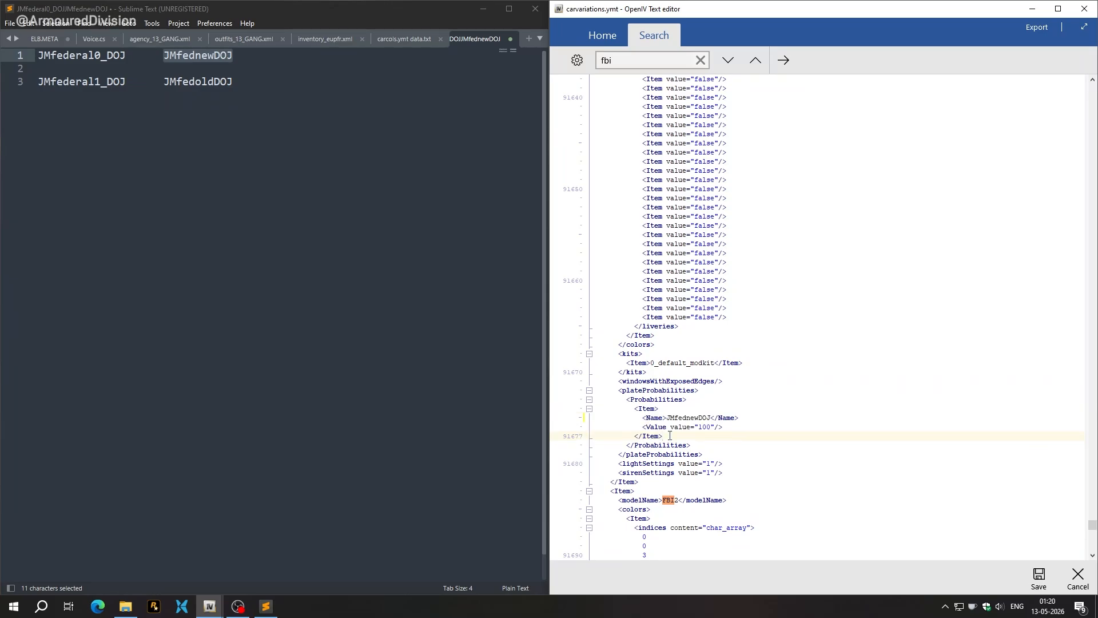
pyautogui.press('Return')
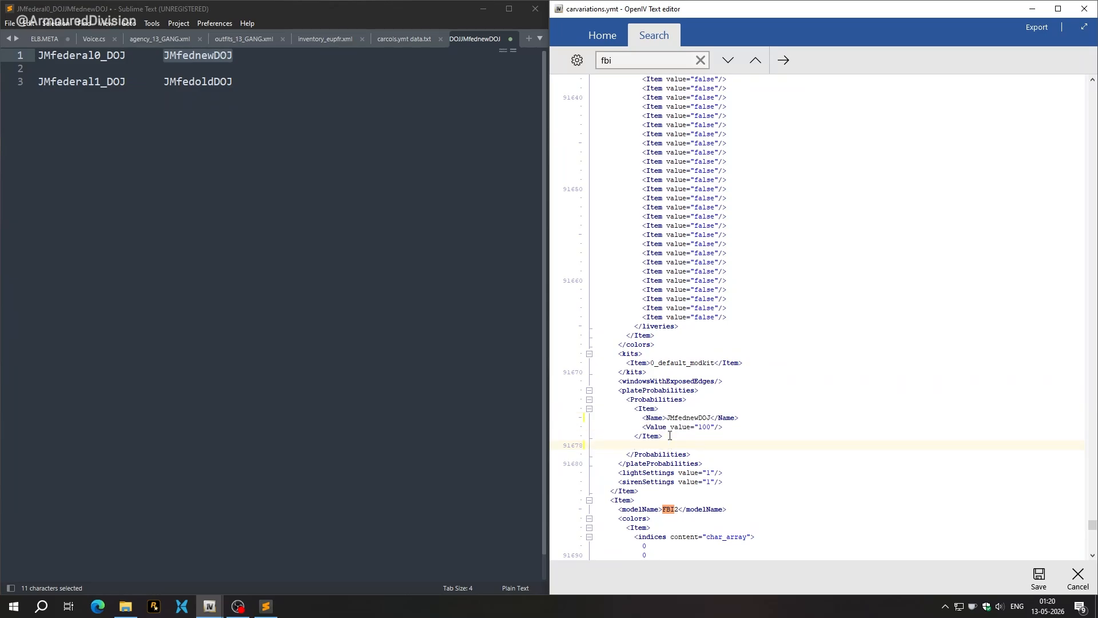
pyautogui.hotkey('ctrl', 'v')
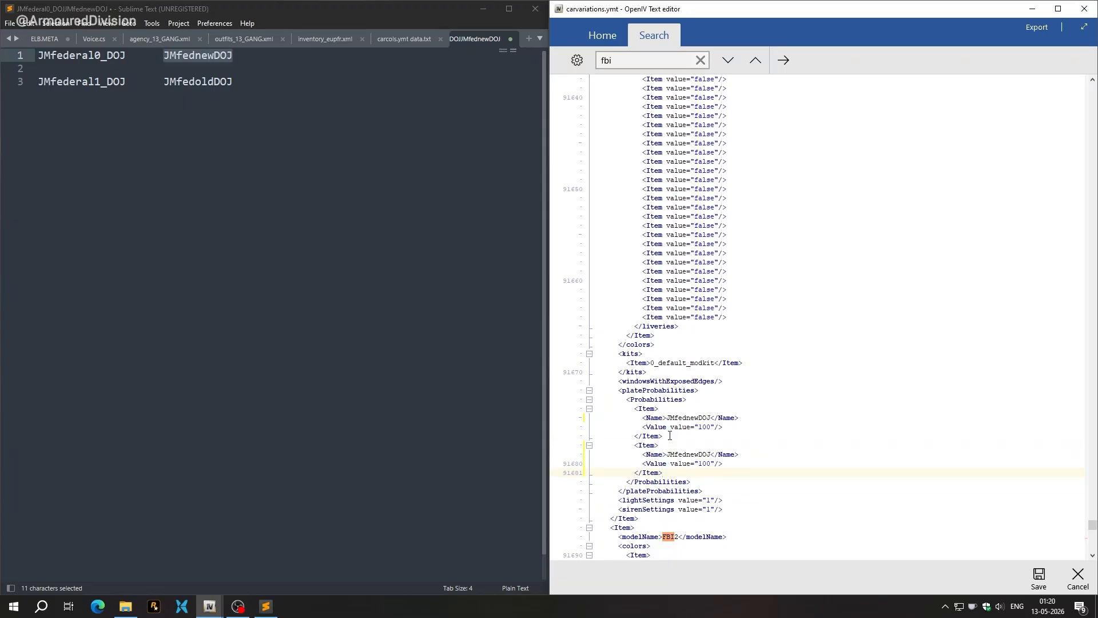
# - Replace the plate name in the fbi model's second plate item with JMfedoldDOJ copied from the text file
pyautogui.moveTo(666, 455); pyautogui.dragTo(710, 458)
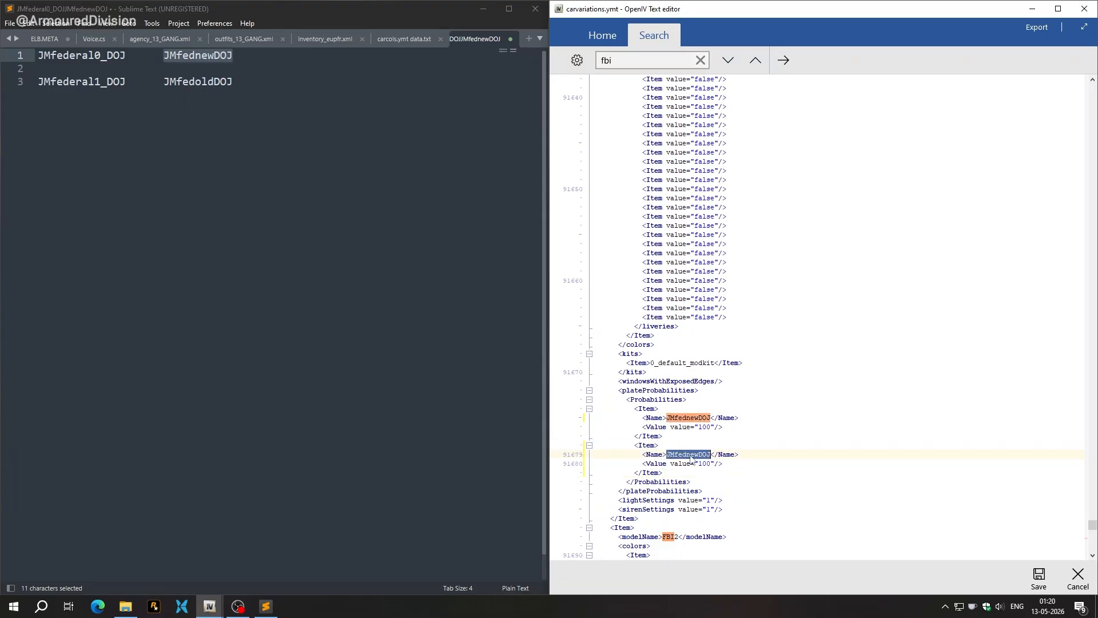
pyautogui.doubleClick(176, 83)
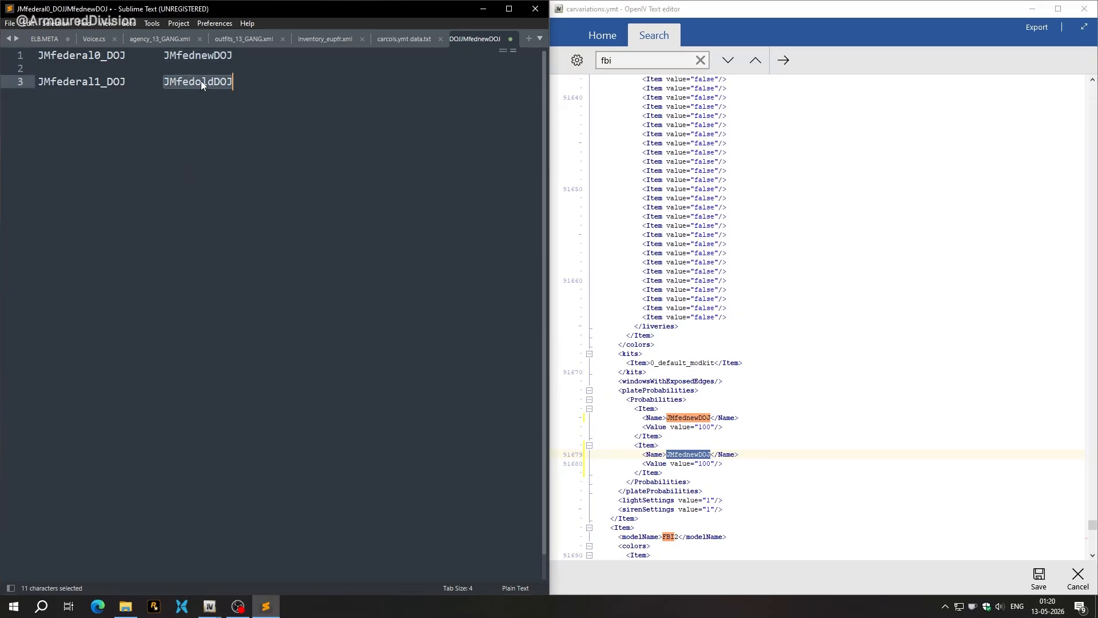
pyautogui.hotkey('ctrl', 'c')
pyautogui.hotkey('alt', 'Tab')
pyautogui.hotkey('ctrl', 'v')
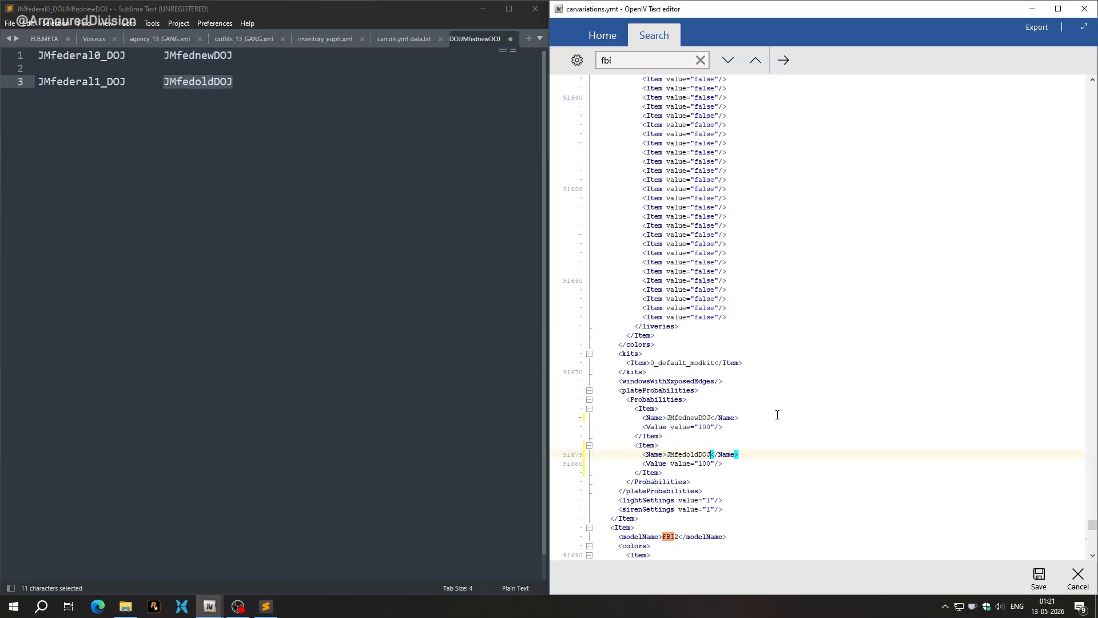
# - Set the fbi model's plate probability values to 70 for JMfednewDOJ and 30 for JMfedoldDOJ
pyautogui.doubleClick(704, 426)
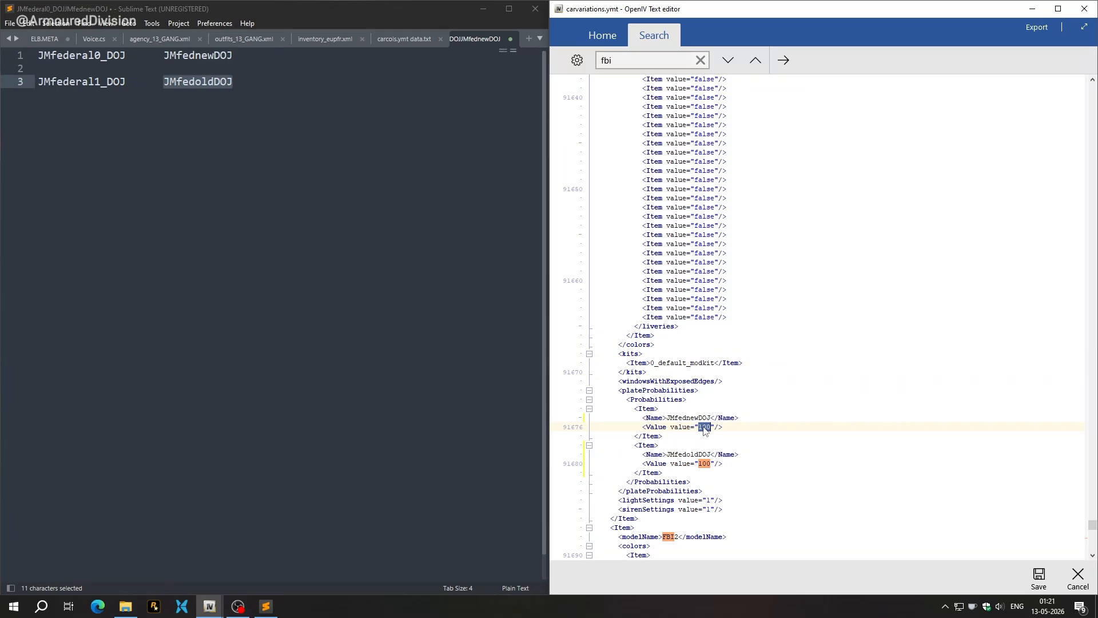
pyautogui.write('70')
pyautogui.doubleClick(704, 463)
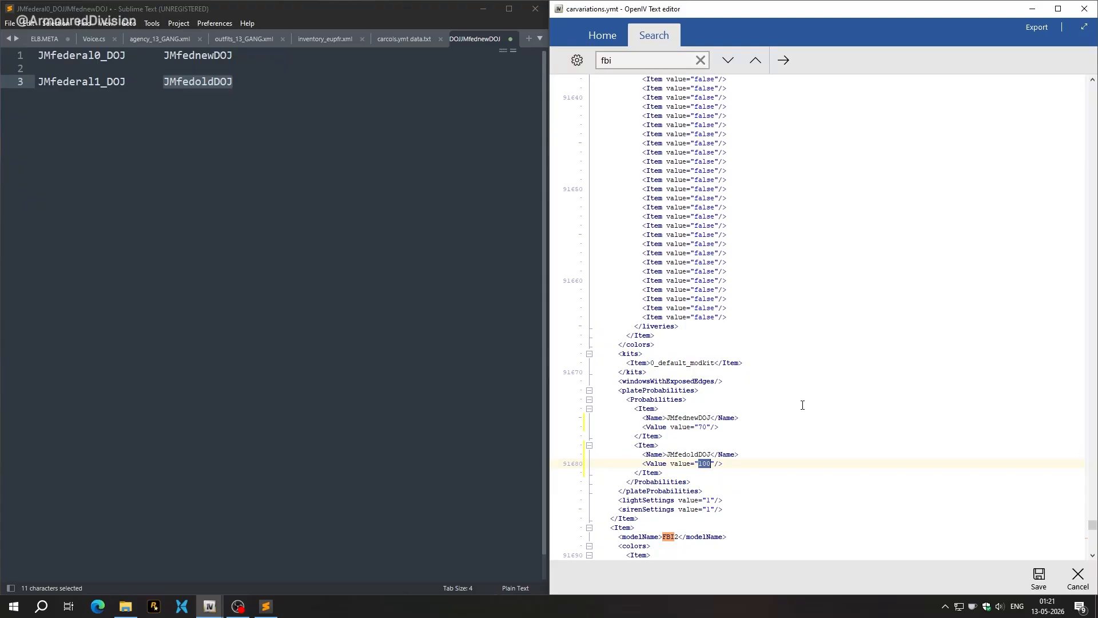
pyautogui.write('30')
# - Replace the FBI2 model's plate name, Police guv plate, with JMfednewDOJ copied from the text file
pyautogui.scroll(-9, 672, 306)
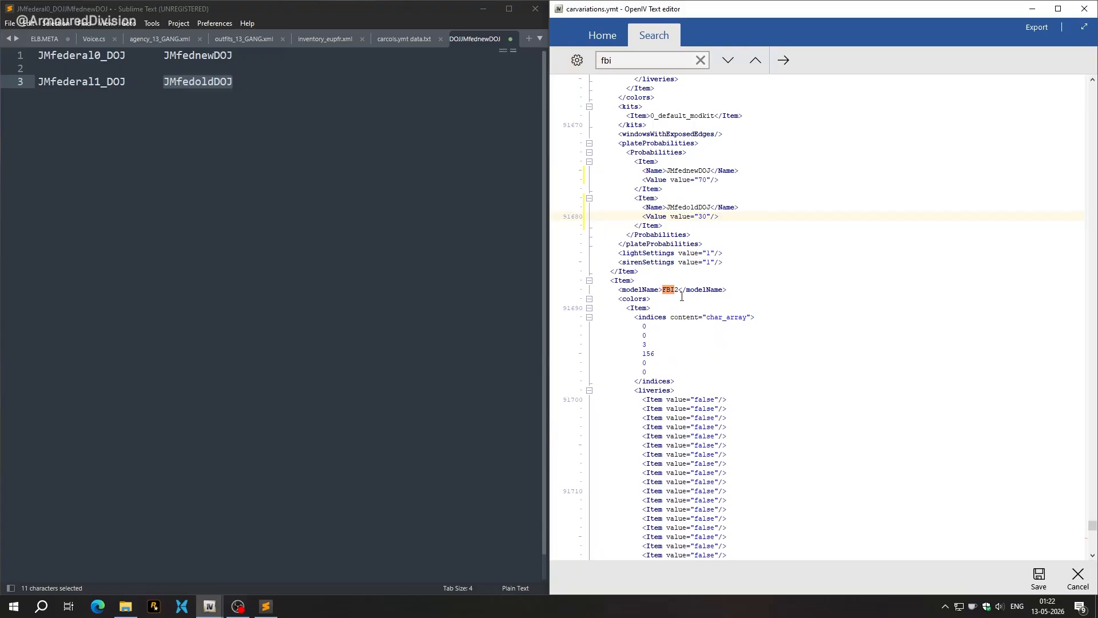
pyautogui.scroll(-5, 682, 296)
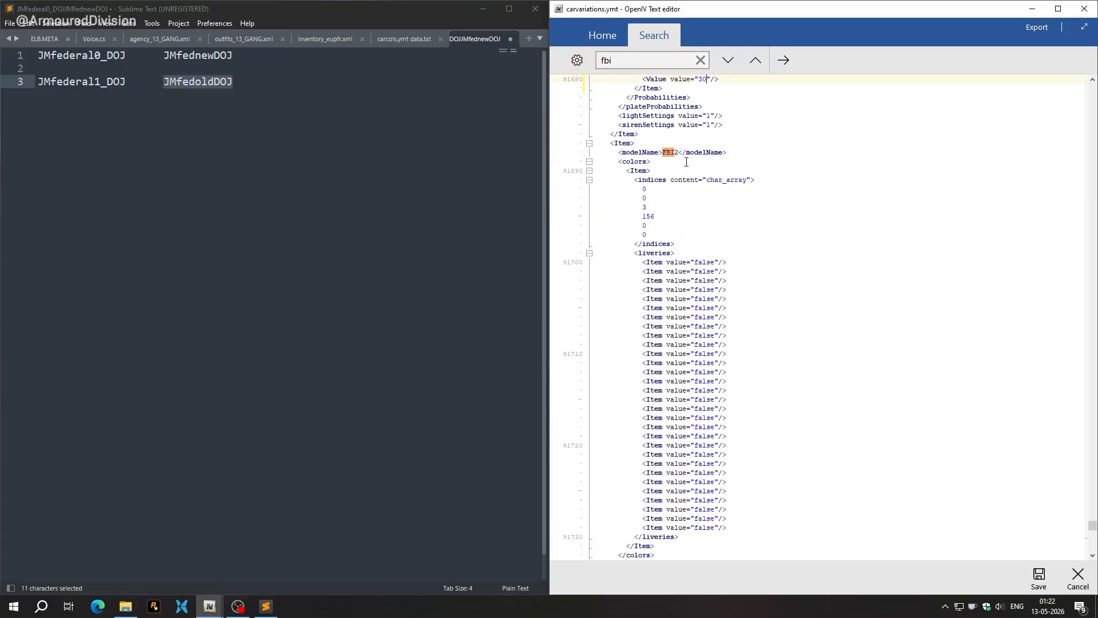
pyautogui.scroll(-16, 684, 188)
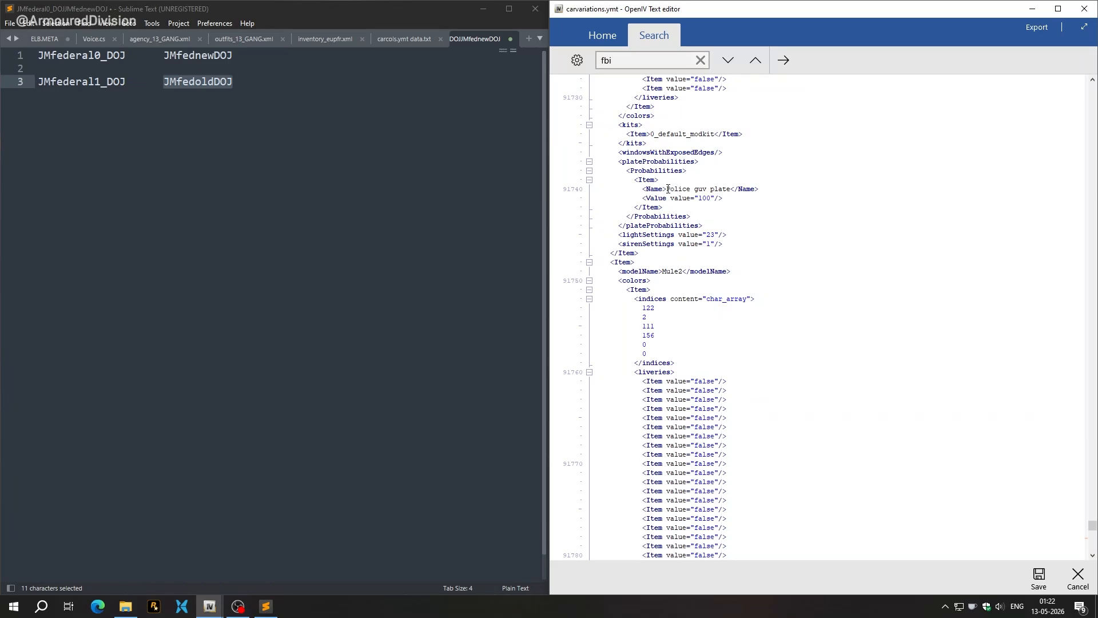
pyautogui.moveTo(668, 189); pyautogui.dragTo(731, 189)
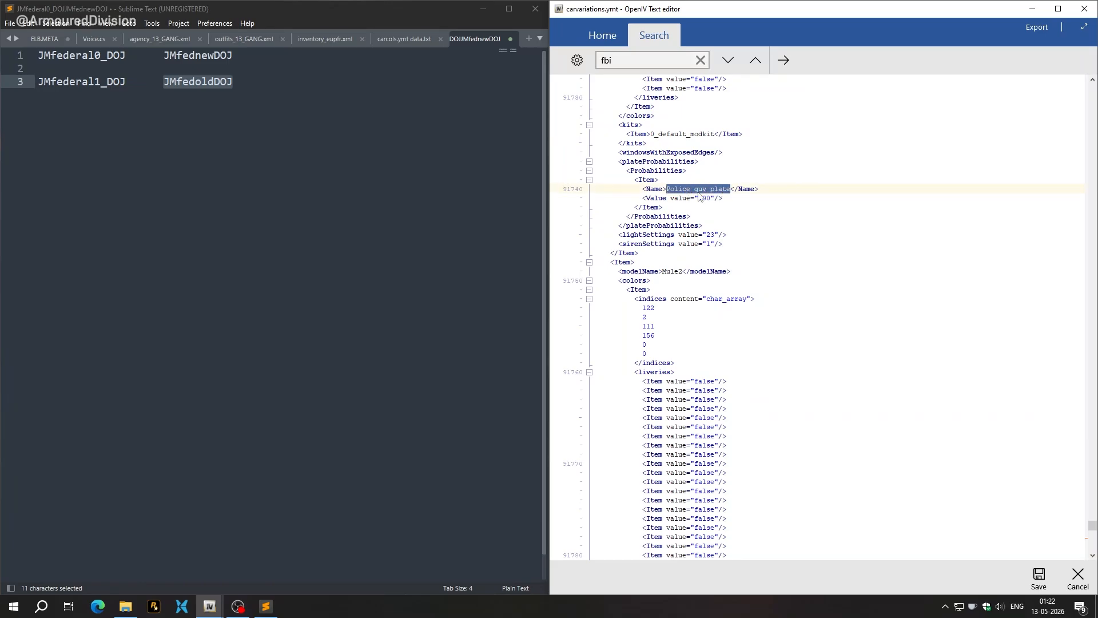
pyautogui.doubleClick(175, 57)
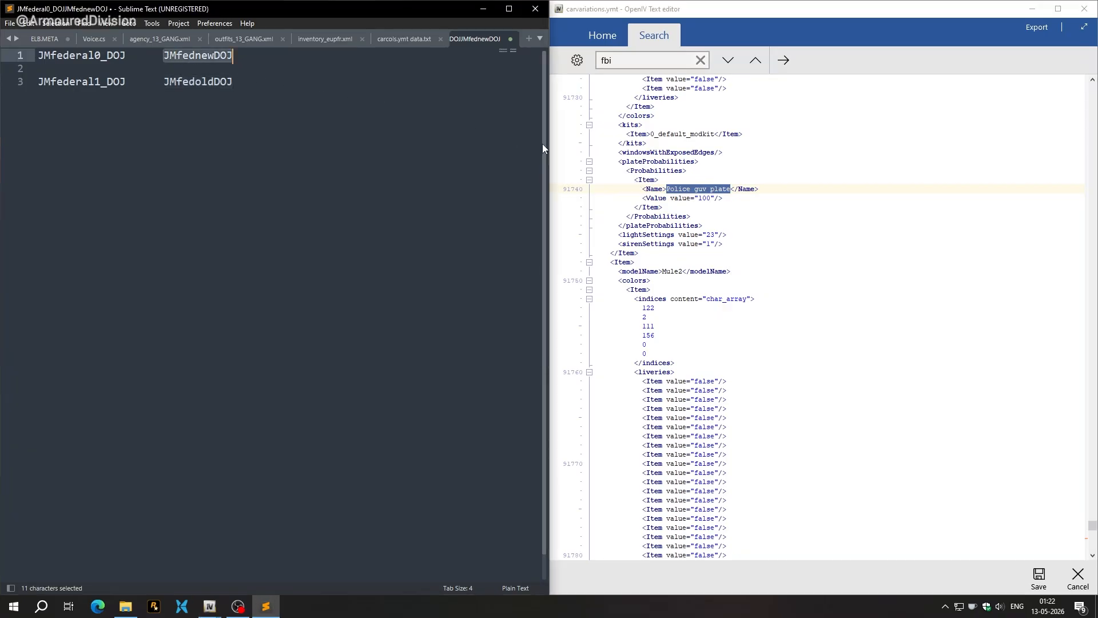
pyautogui.hotkey('ctrl', 'c')
pyautogui.click(683, 193)
pyautogui.click(668, 188)
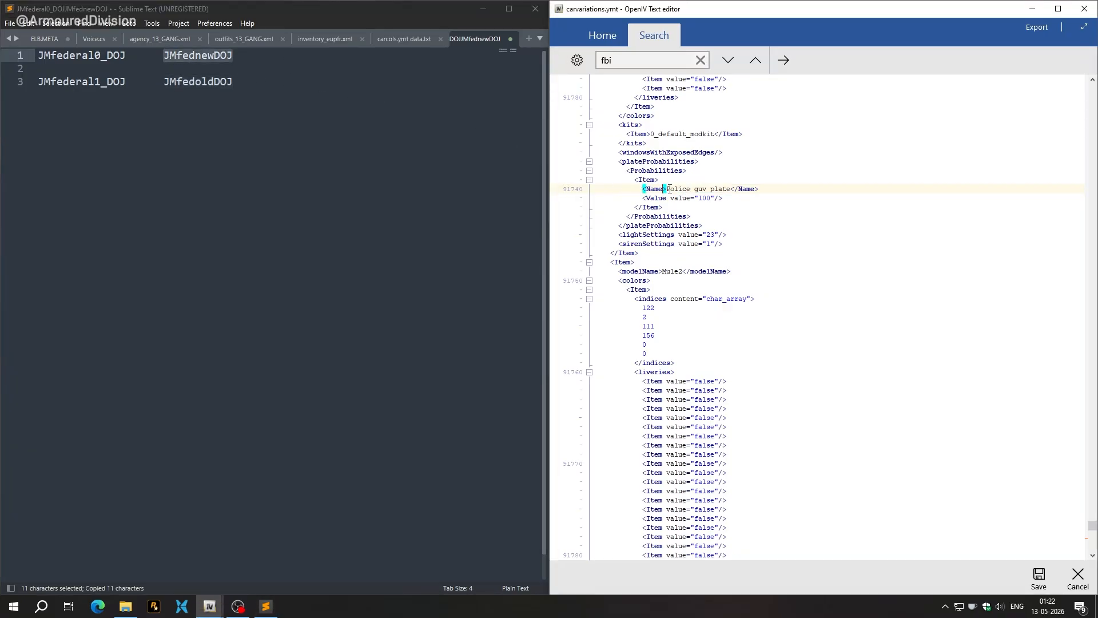
pyautogui.moveTo(668, 189); pyautogui.dragTo(729, 186)
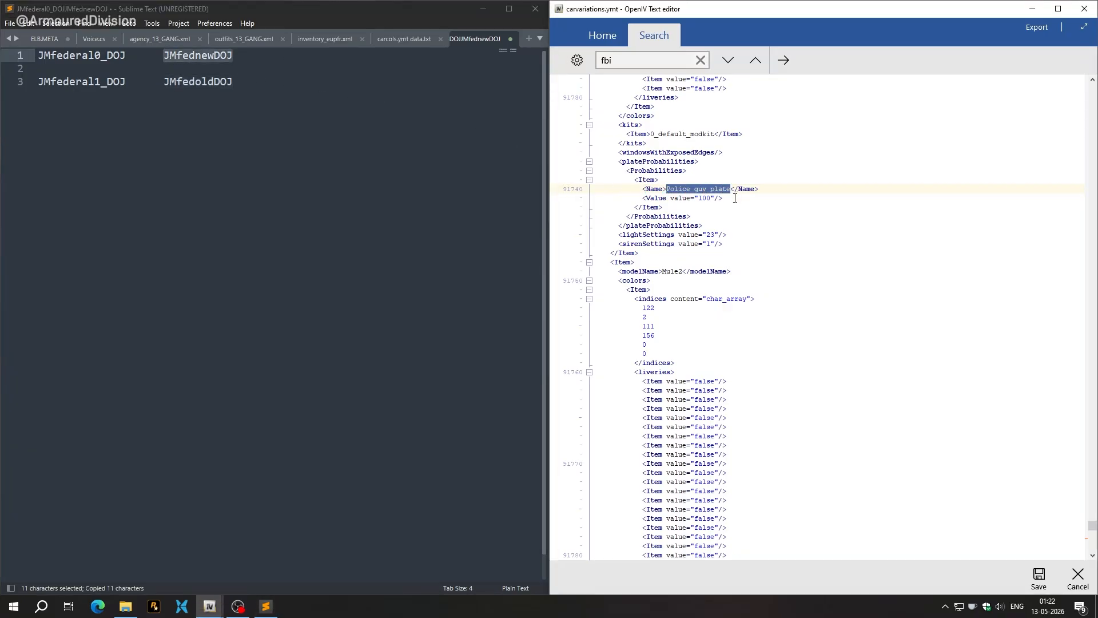
pyautogui.hotkey('ctrl', 'v')
# - Duplicate the FBI2 model's JMfednewDOJ plate item block directly below itself within Probabilities
pyautogui.moveTo(665, 207); pyautogui.dragTo(635, 180)
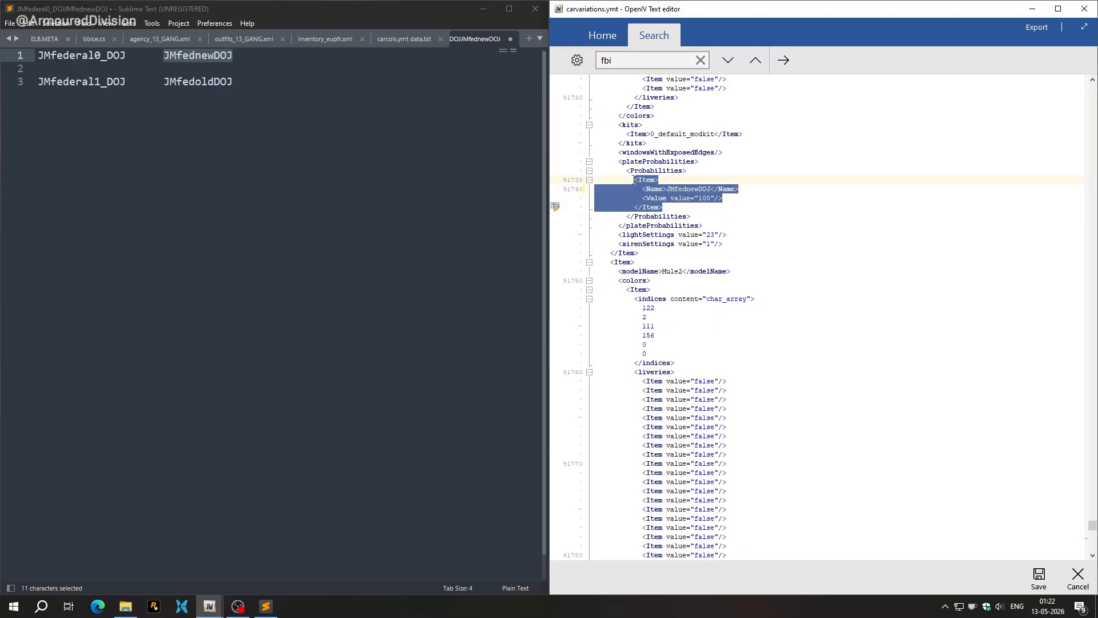
pyautogui.click(670, 206)
pyautogui.press('Return')
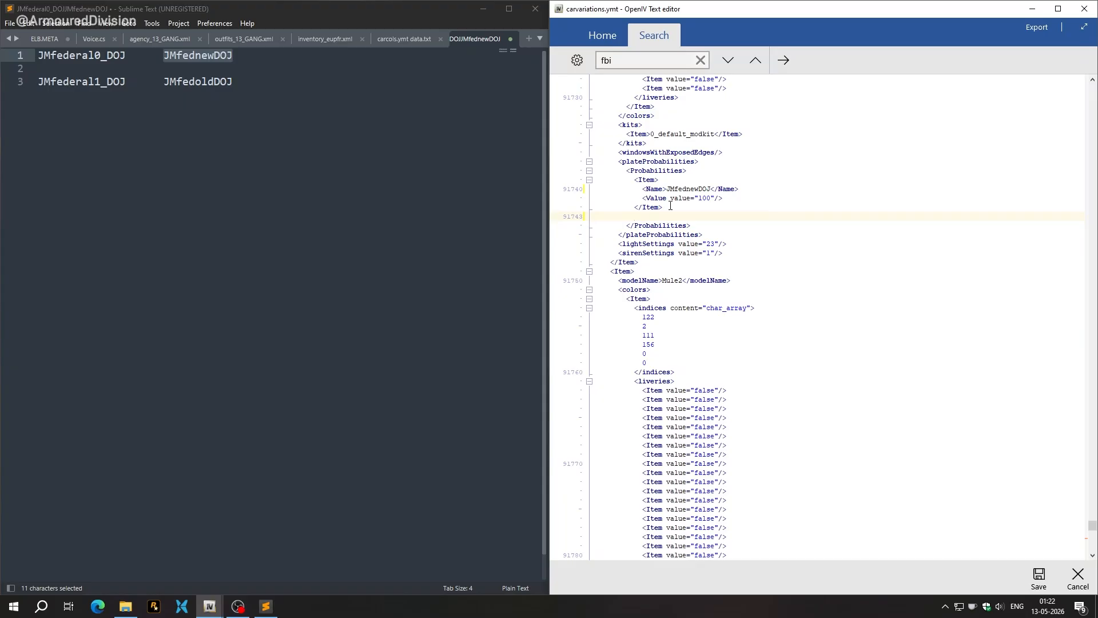
pyautogui.hotkey('ctrl', 'v')
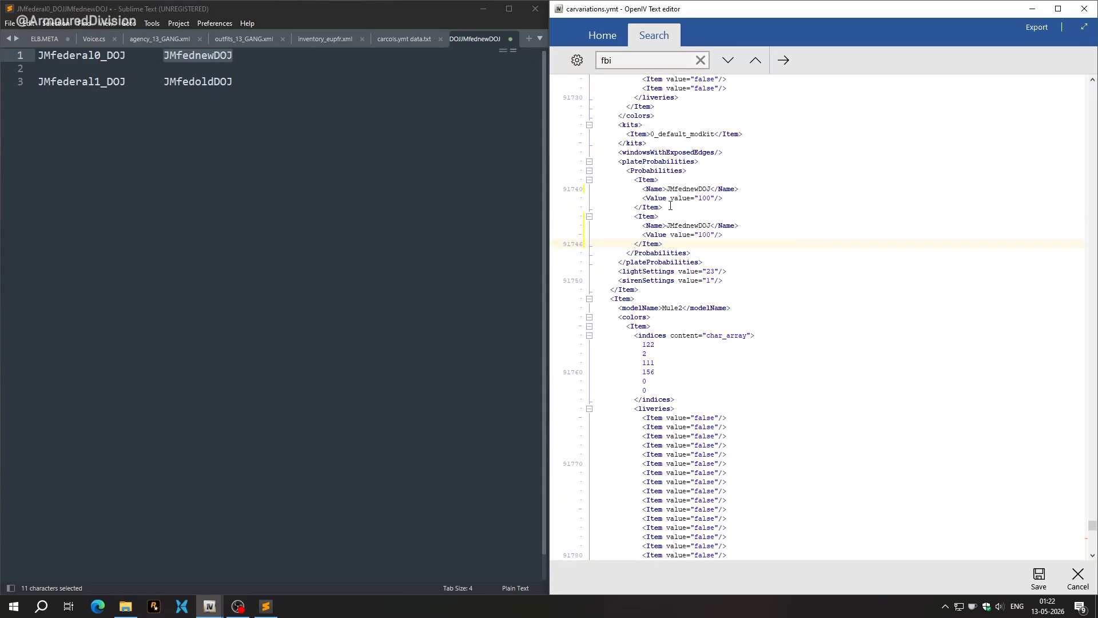
# - Replace the plate name in the FBI2 model's second plate item with JMfedoldDOJ copied from the text file
pyautogui.doubleClick(689, 225)
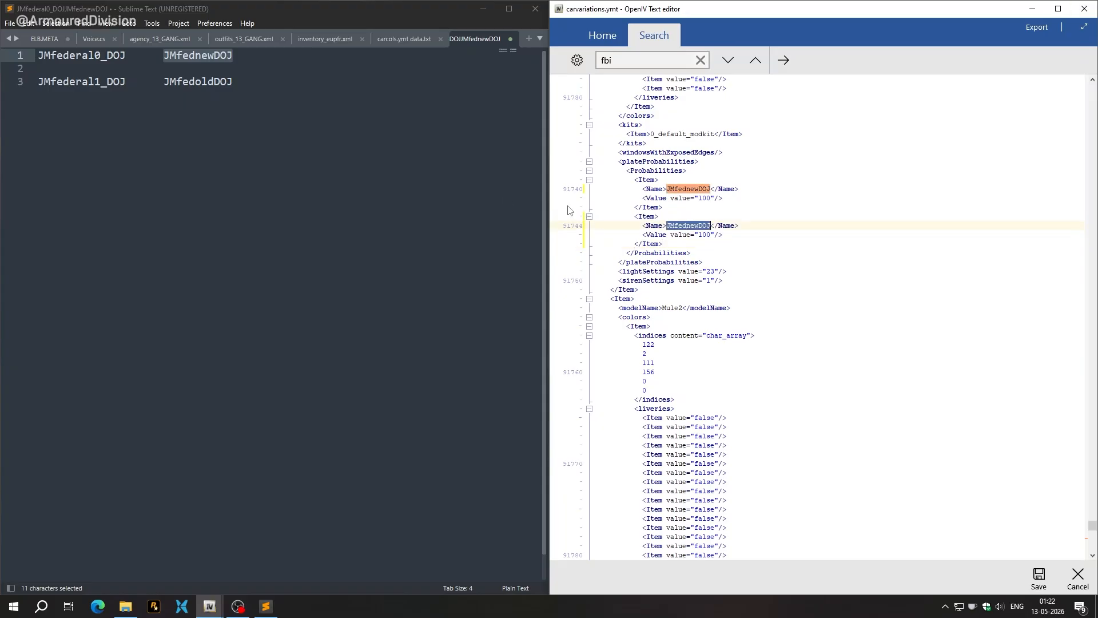
pyautogui.doubleClick(193, 81)
pyautogui.hotkey('ctrl', 'c')
pyautogui.click(795, 219)
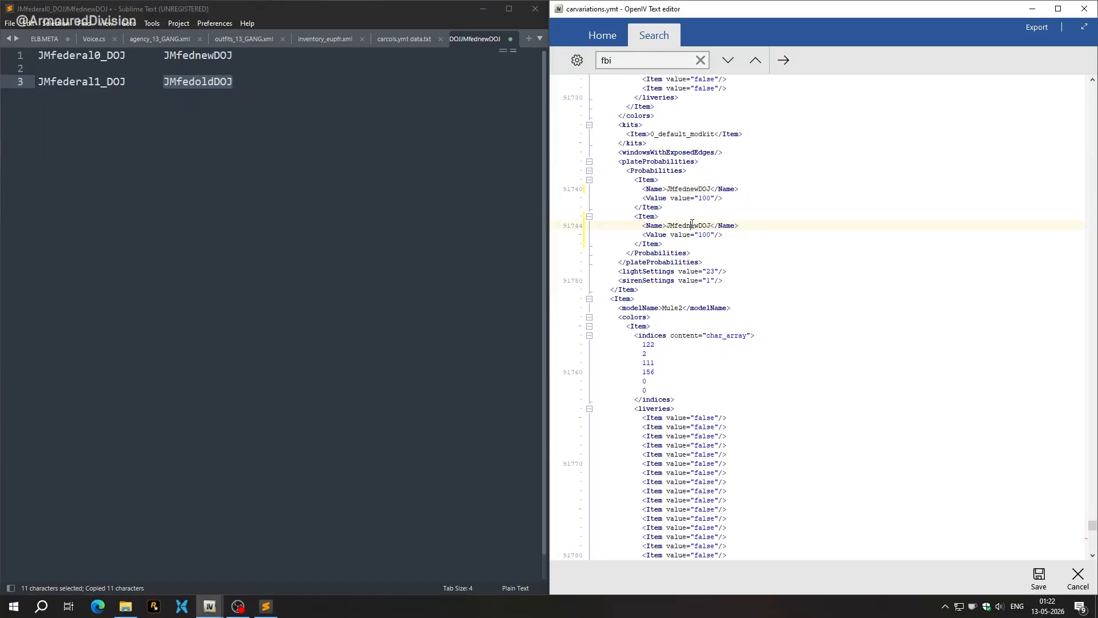
pyautogui.hotkey('ctrl', 'v')
# - Set the FBI2 model's plate probability values to 80 for JMfednewDOJ and 20 for JMfedoldDOJ, and save carvariations.ymt
pyautogui.doubleClick(704, 199)
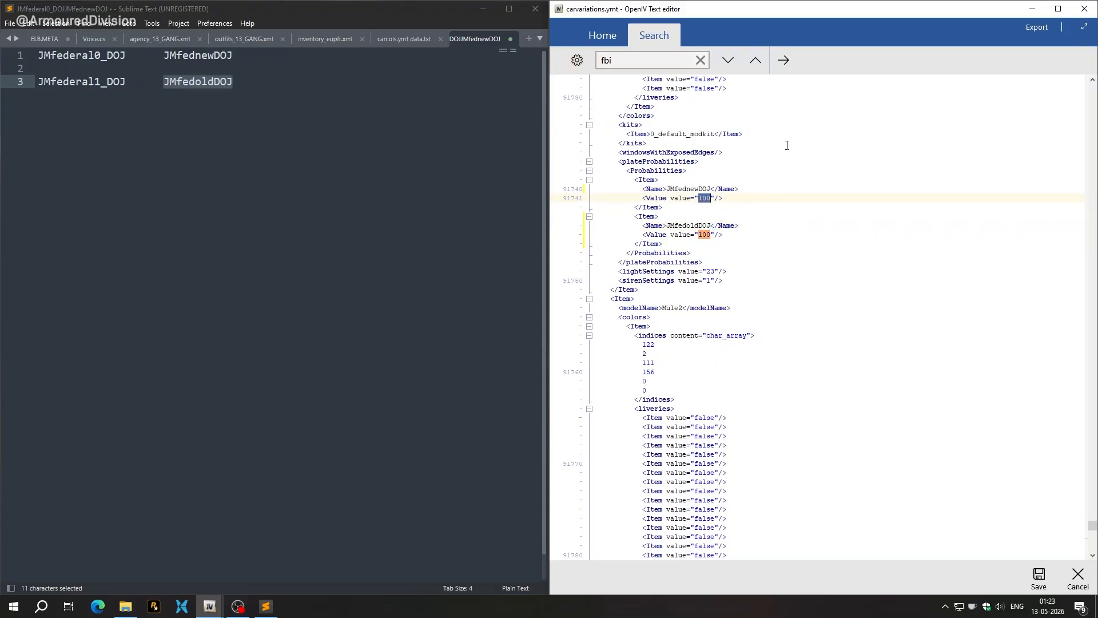
pyautogui.write('80')
pyautogui.doubleClick(705, 235)
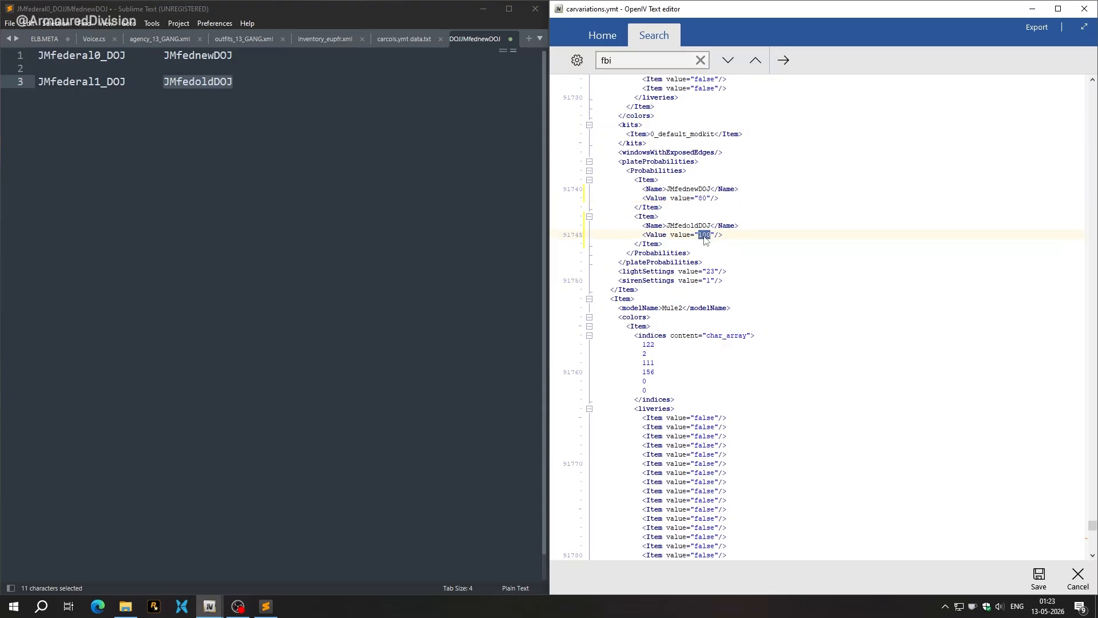
pyautogui.write('20')
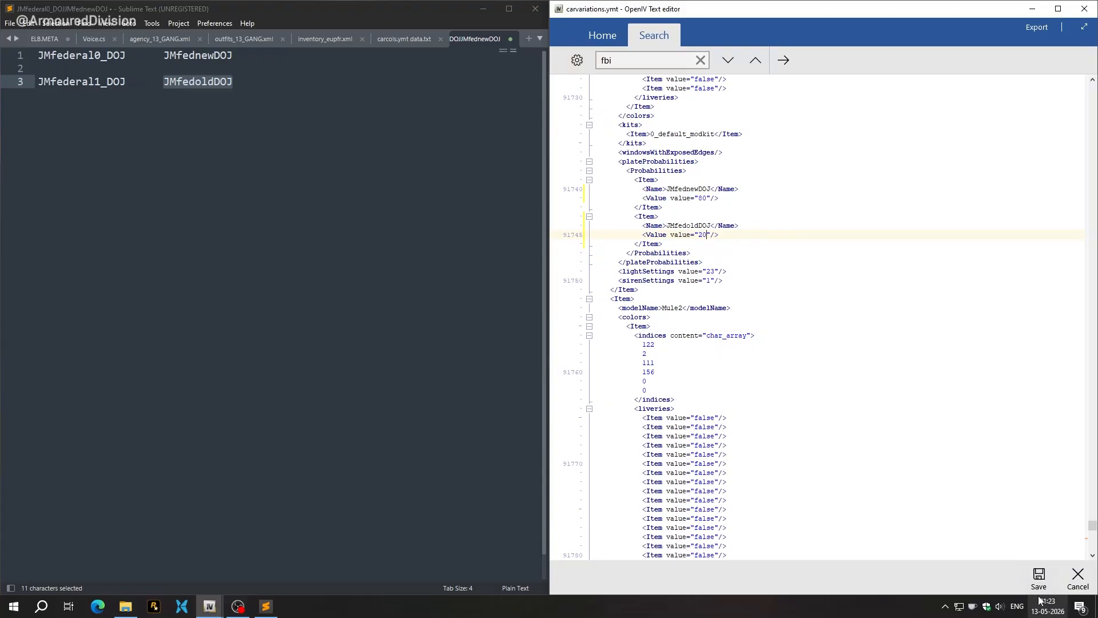
pyautogui.click(1039, 577)
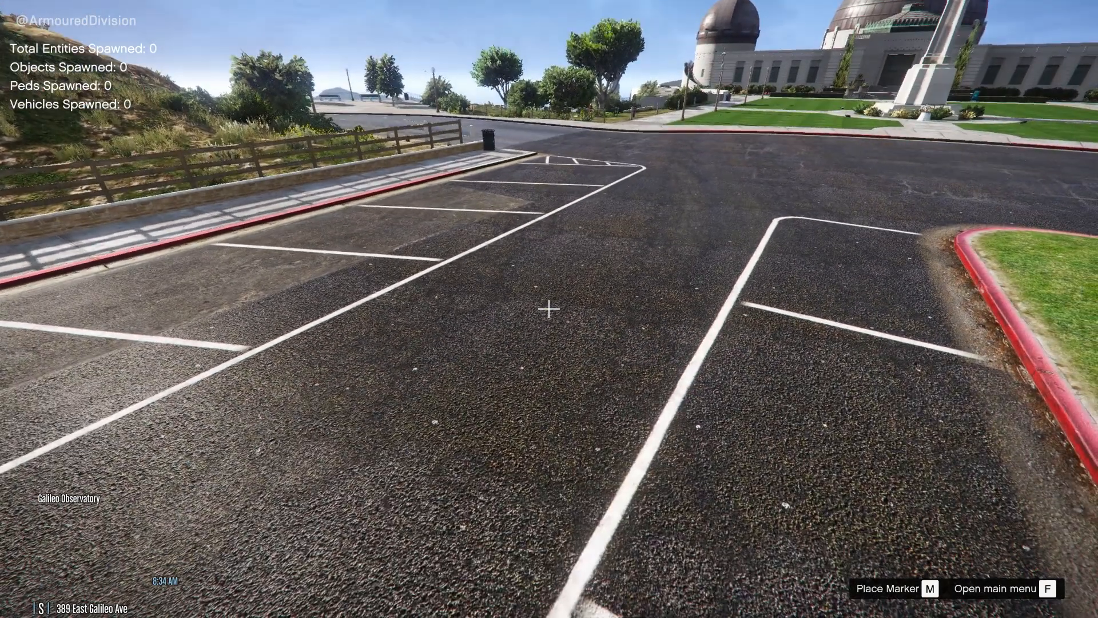
# - In GTA V, spawn a vehicle into the world with Object Spooner using the model name fbi
pyautogui.press('f')
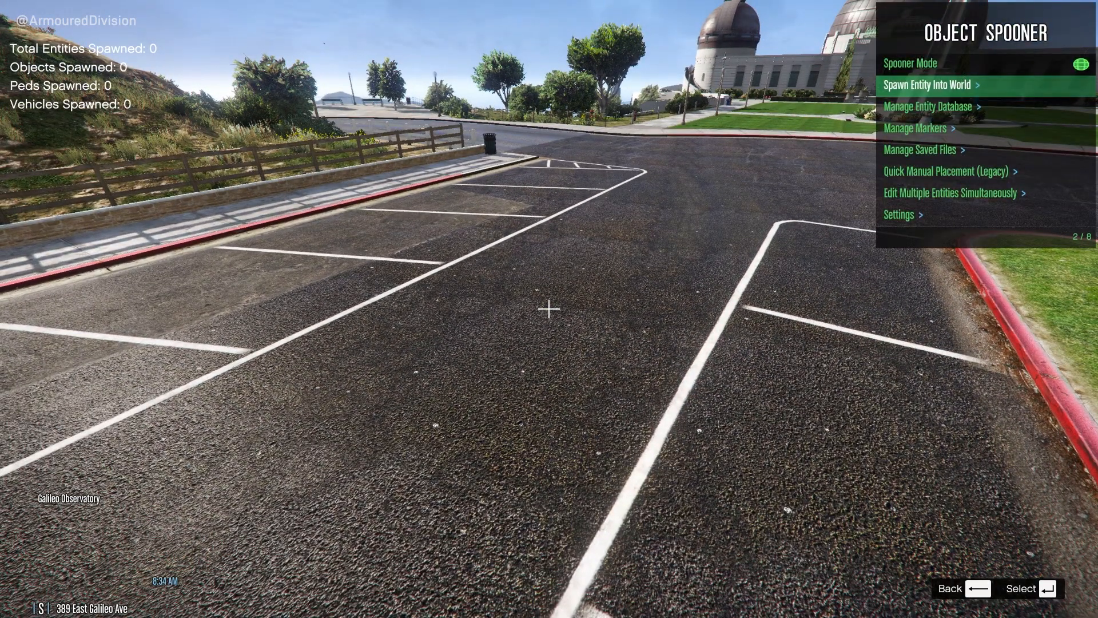
pyautogui.press('Return')
pyautogui.press('Down')
pyautogui.press('Down')
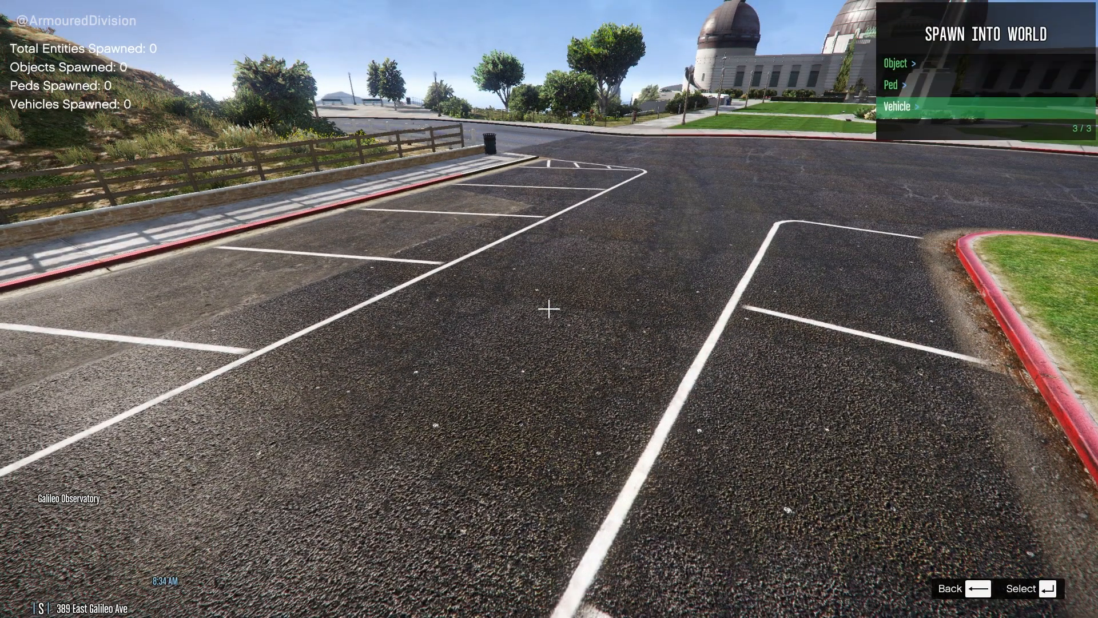
pyautogui.press('Return')
pyautogui.press('Up')
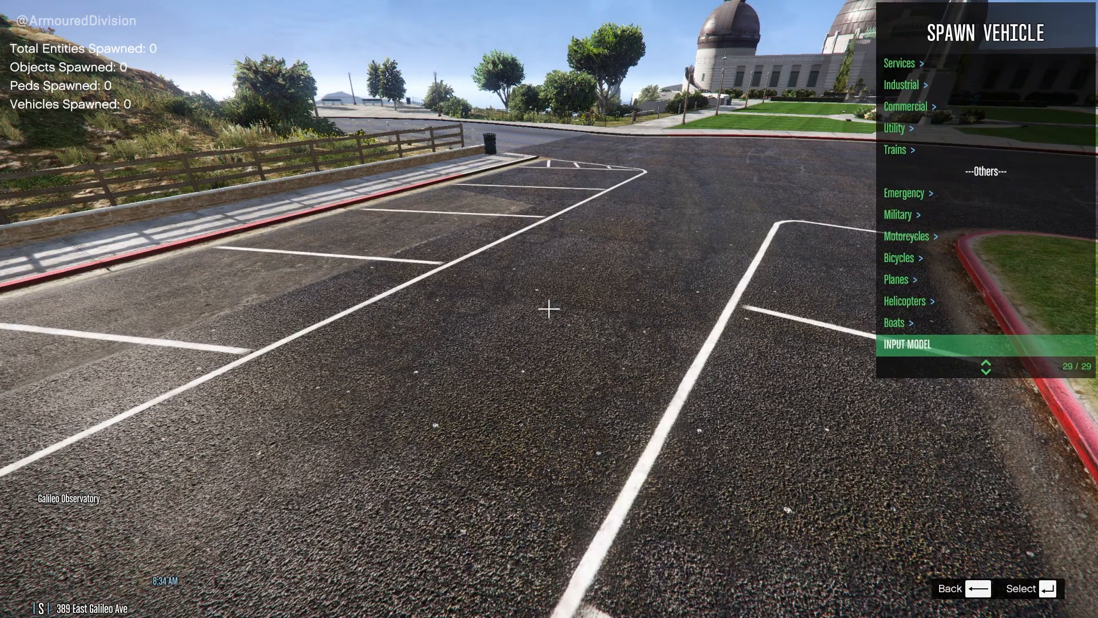
pyautogui.press('Return')
pyautogui.write('fbi')
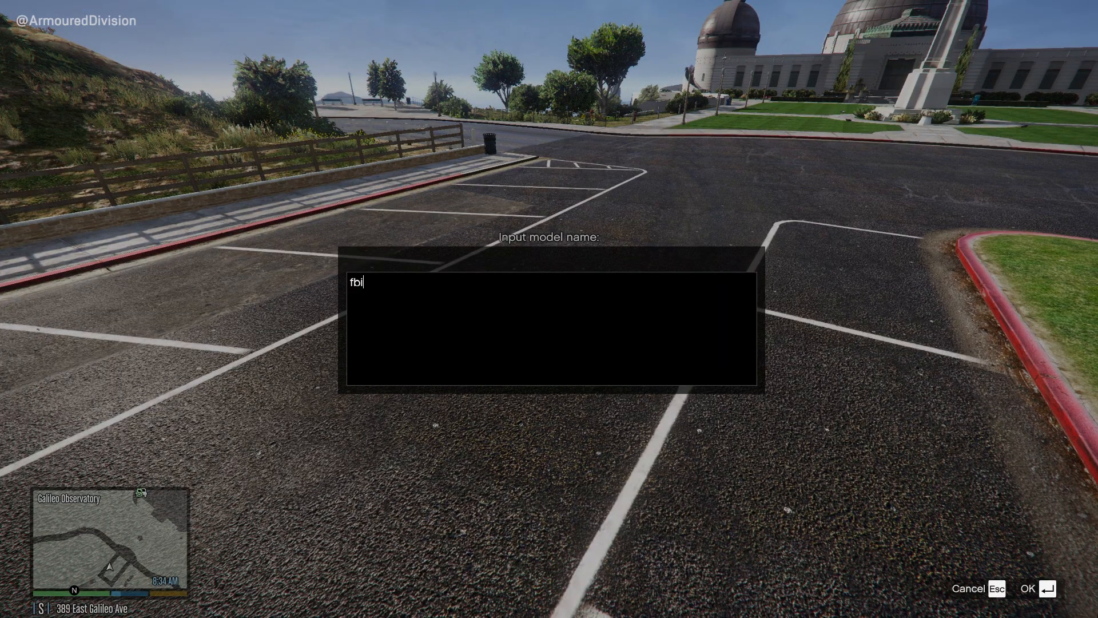
pyautogui.press('Return')
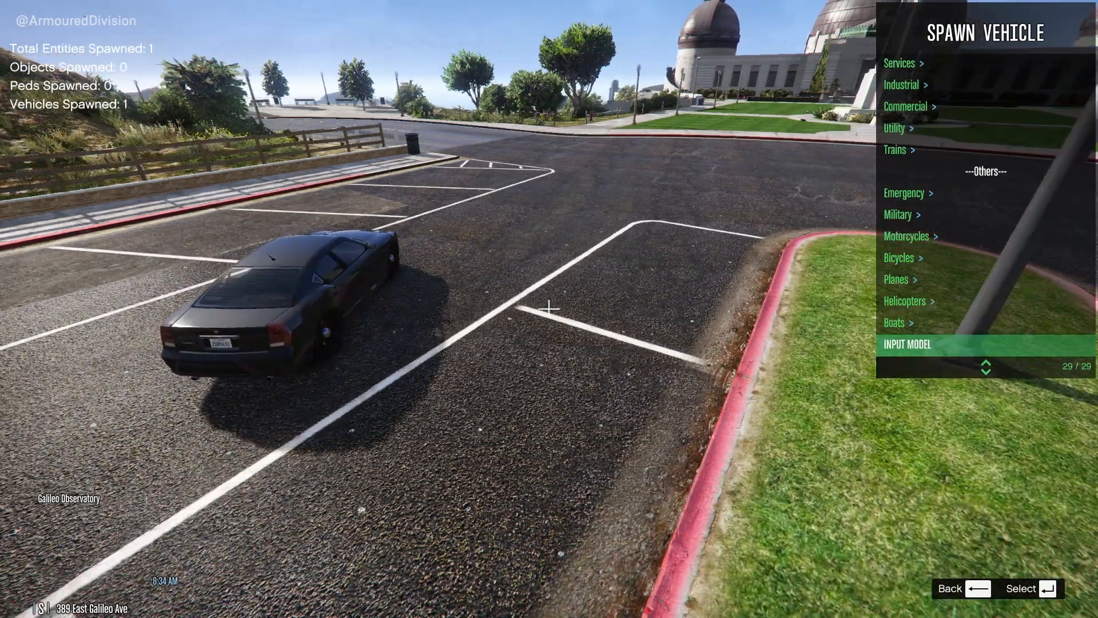
# - Spawn a second vehicle beside the sedan using the model name fbi2
pyautogui.press('Return')
pyautogui.write('fb')
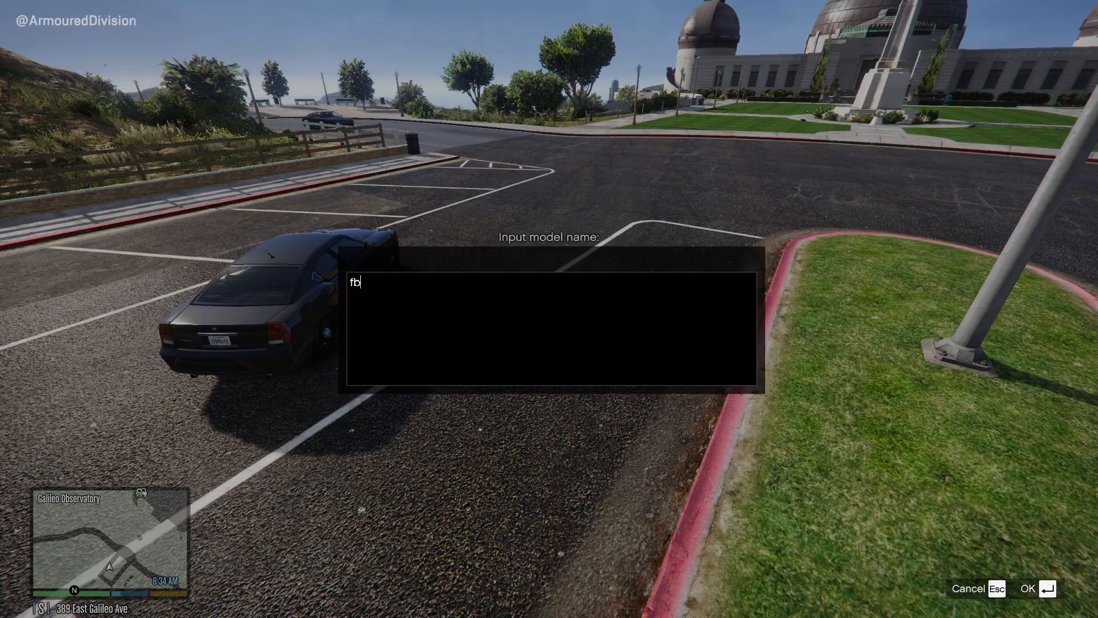
pyautogui.write('i2')
pyautogui.press('Return')
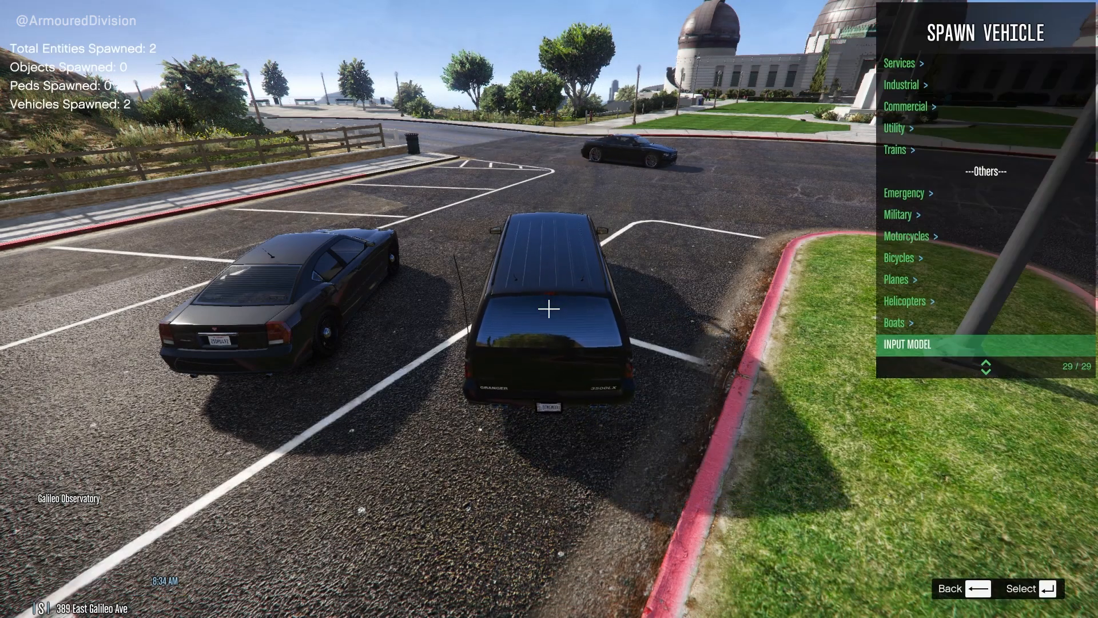
# - Examine the spawned fbi sedan's rear license plate up close, and return to the main Object Spooner options
pyautogui.press('a')
pyautogui.press('w')
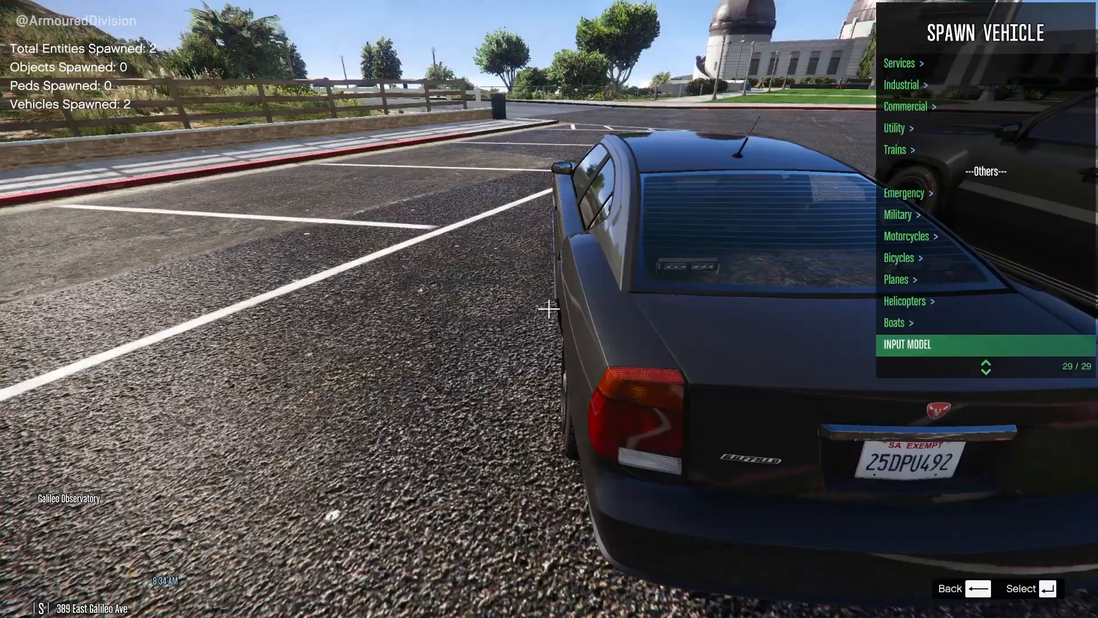
pyautogui.press('s')
pyautogui.press('BackSpace')
pyautogui.press('s')
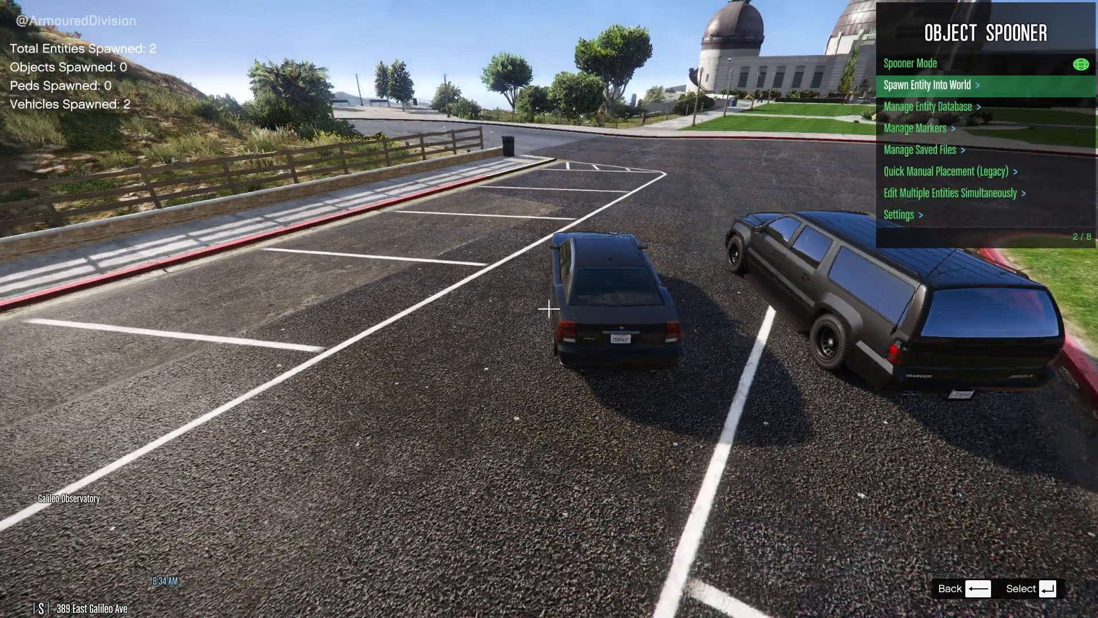
# - Spawn another fbi vehicle next to the first sedan by entering its model name
pyautogui.press('Return')
pyautogui.press('Down')
pyautogui.press('Return')
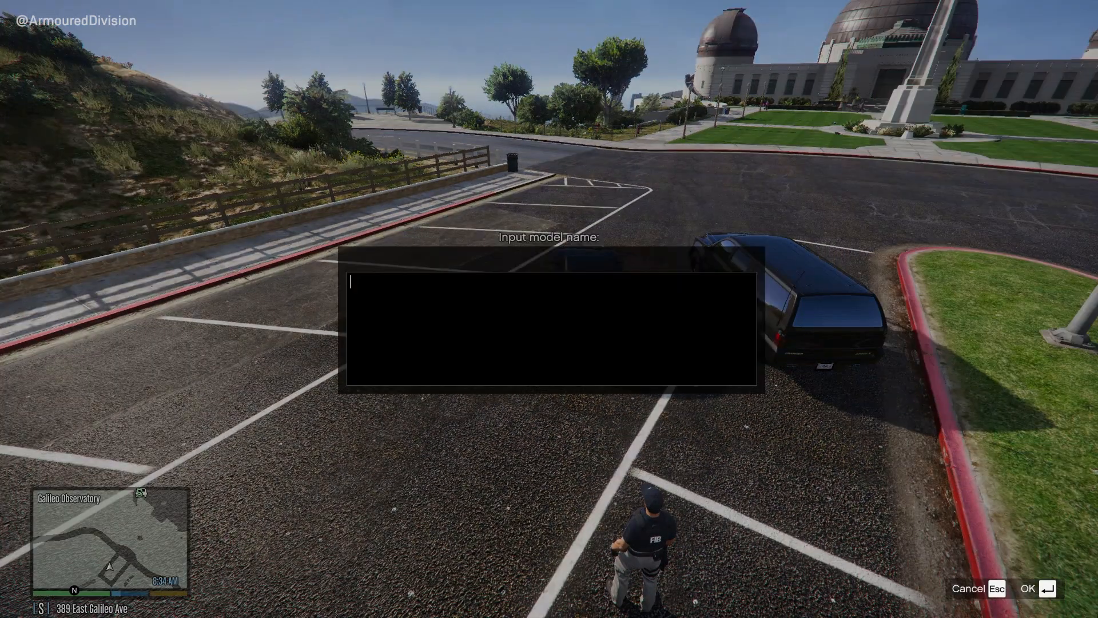
pyautogui.write('fbi')
pyautogui.press('Return')
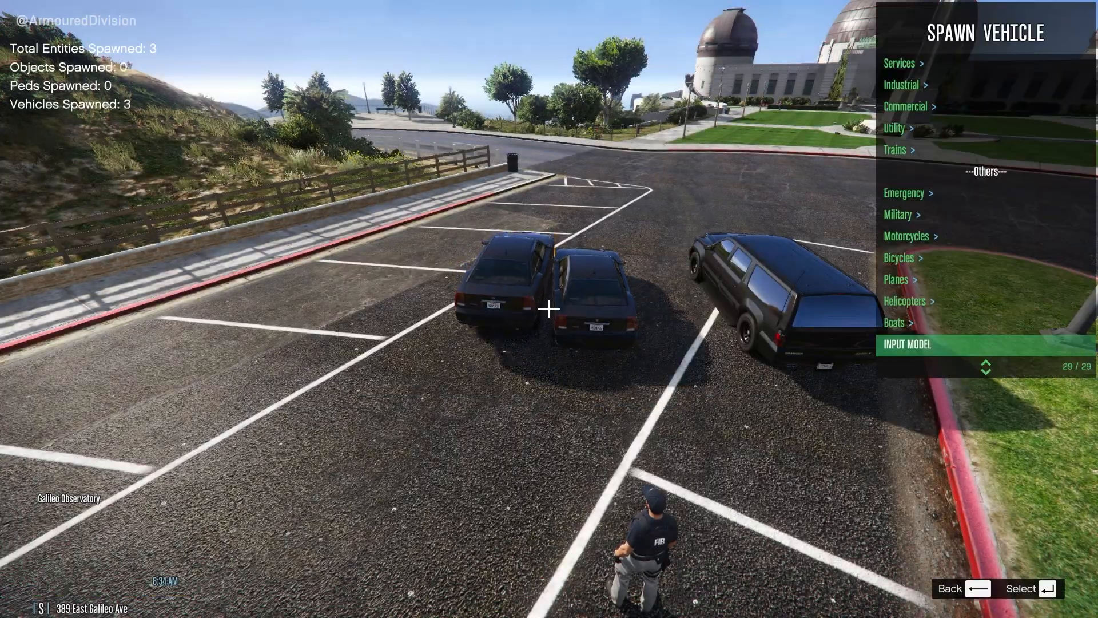
# - Compare the rear license plates of both fbi sedans and the fbi2 SUV up close
pyautogui.press('w')
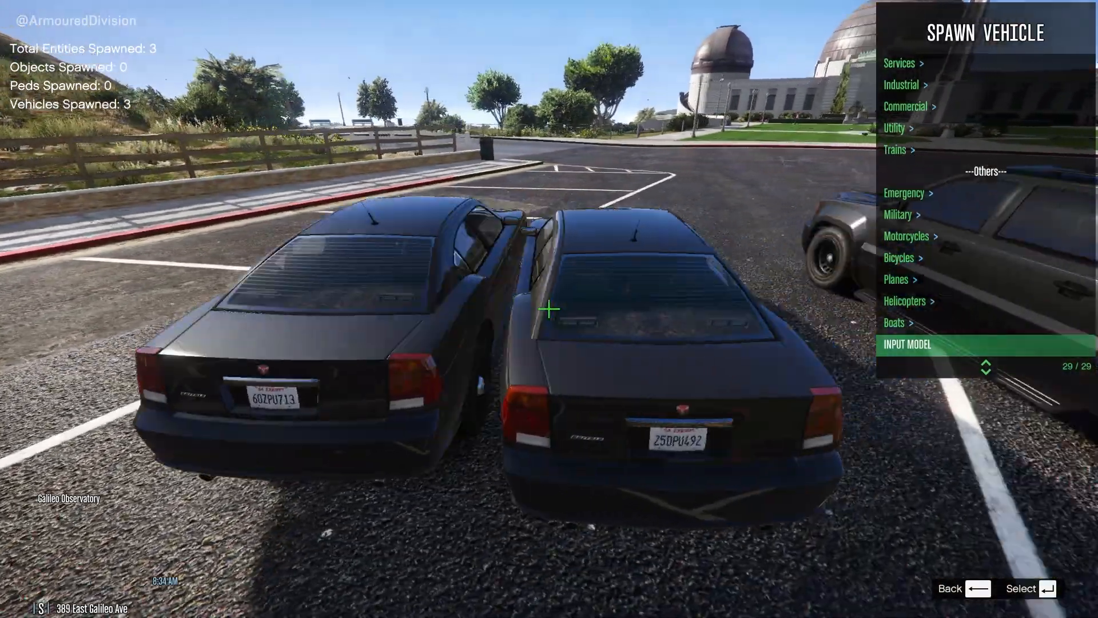
pyautogui.press('d')
pyautogui.press('a')
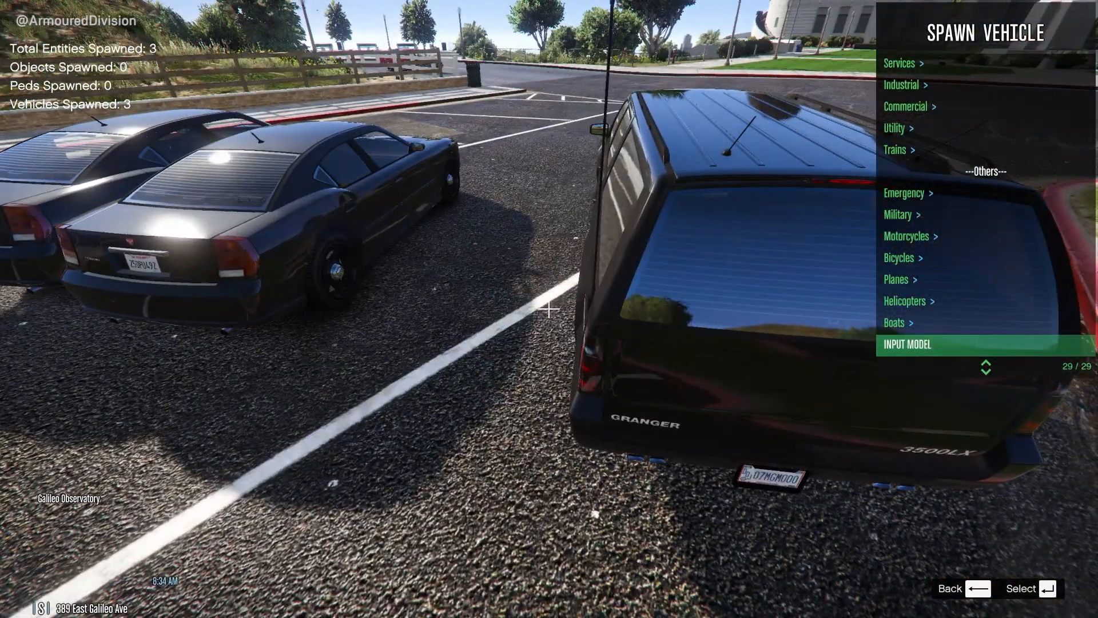
# - Leave Object Spooner and quit Grand Theft Auto V
pyautogui.press('BackSpace')
pyautogui.press('BackSpace')
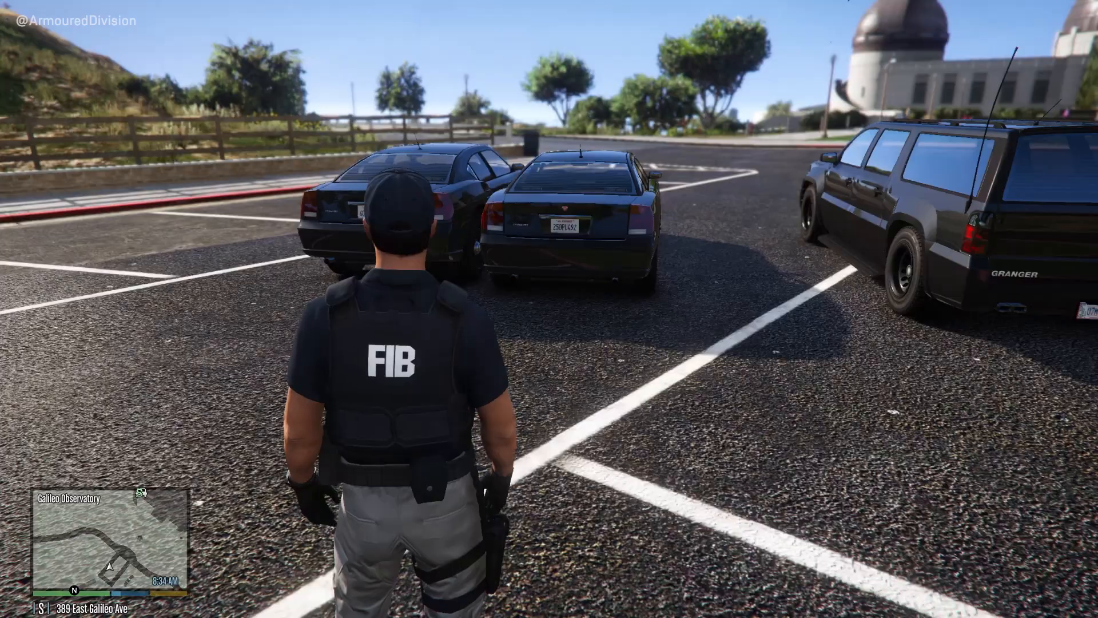
pyautogui.hotkey('alt', 'F4')
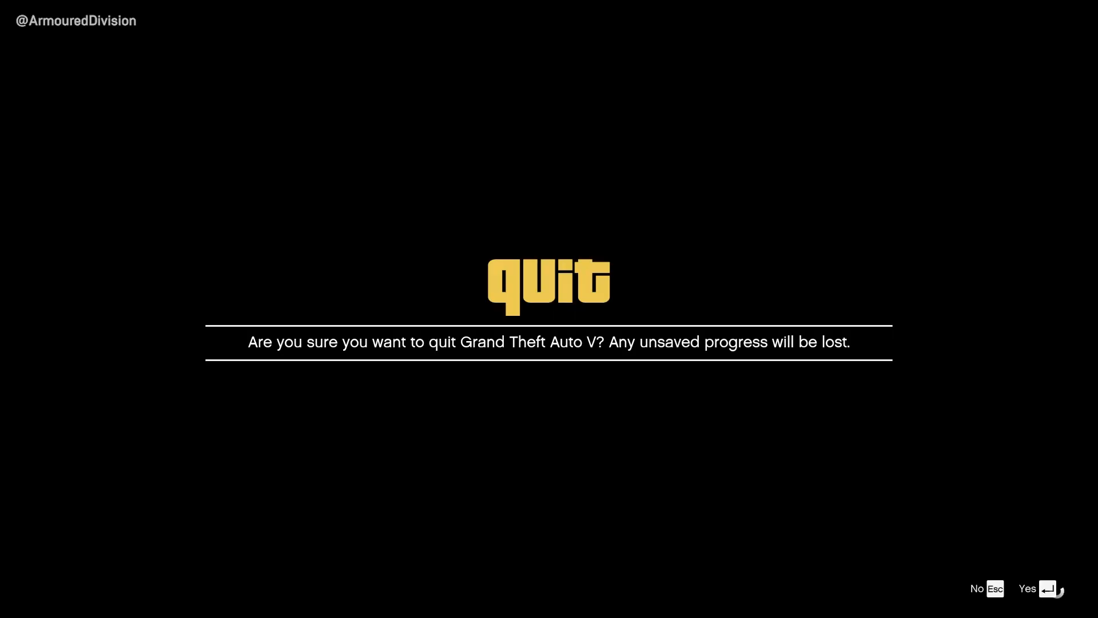
pyautogui.press('Return')
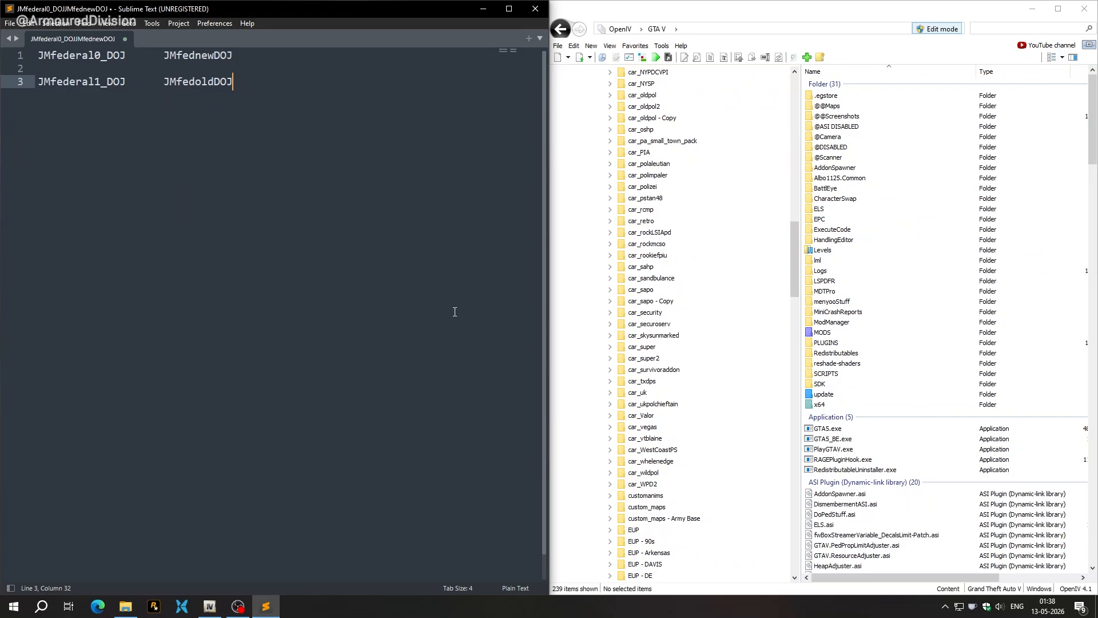
# - In OpenIV, open carvariations.meta from the common folder of car_sapo's dlc.rpf for editing
pyautogui.click(610, 290)
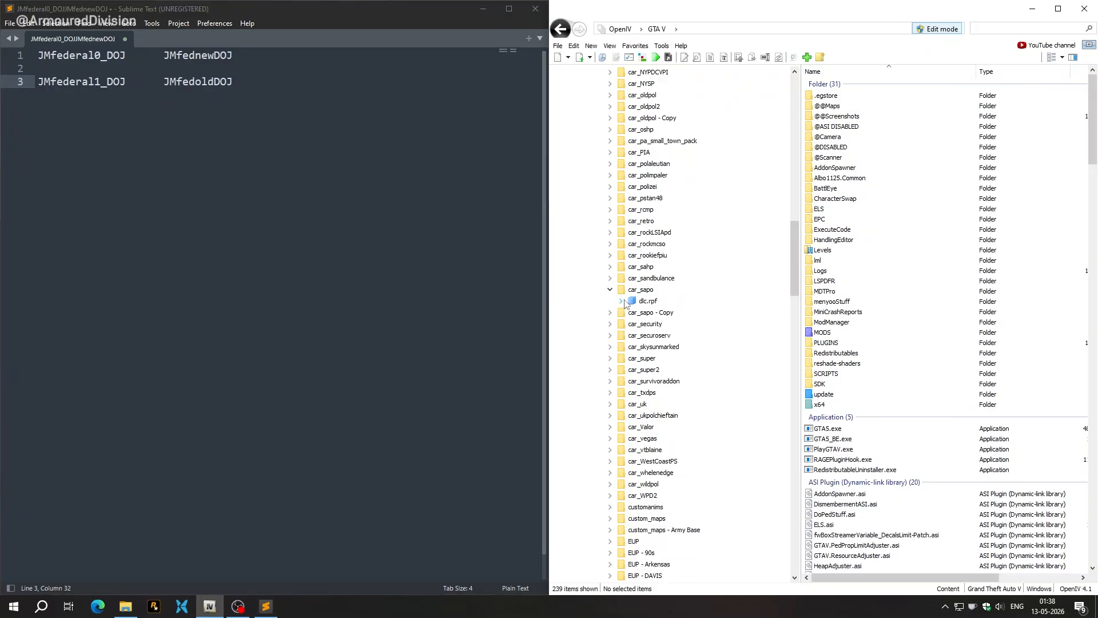
pyautogui.click(622, 301)
pyautogui.click(644, 316)
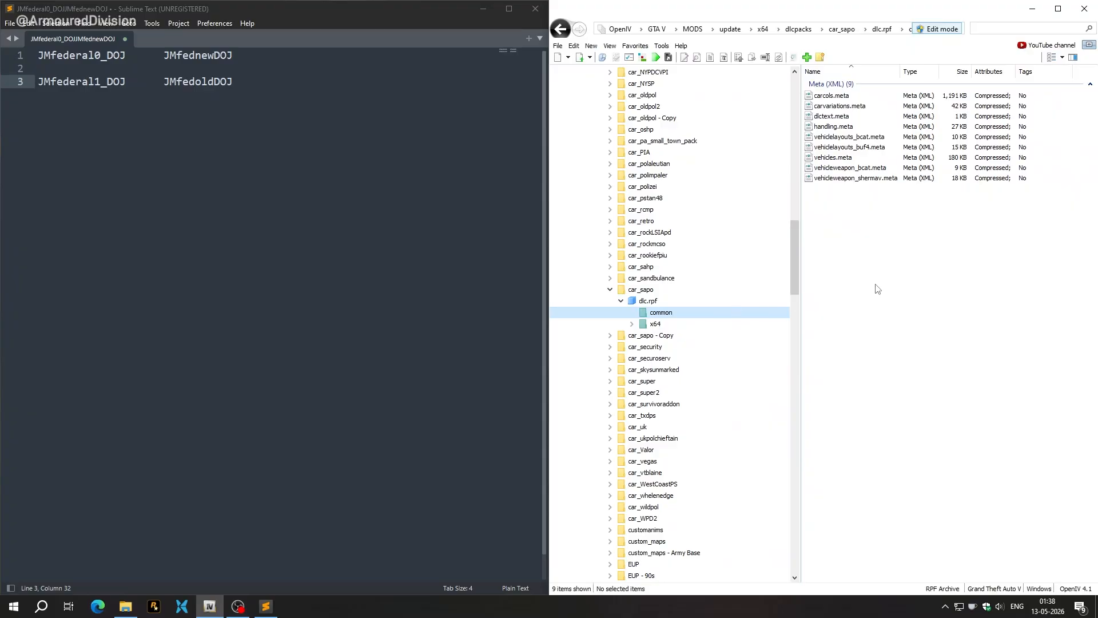
pyautogui.click(841, 107)
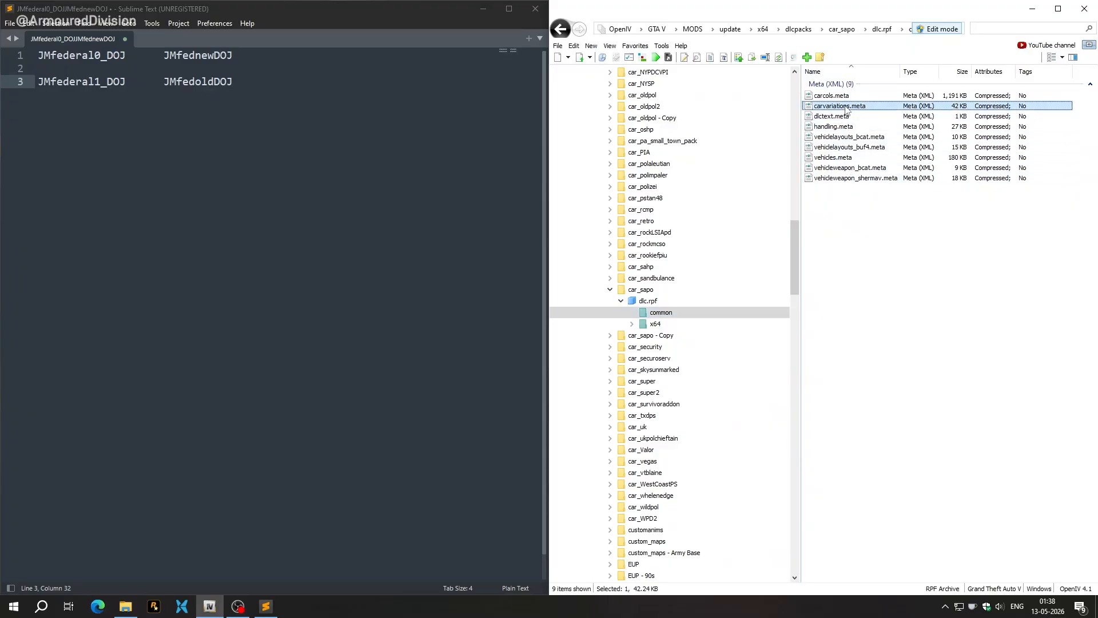
pyautogui.rightClick(842, 107)
pyautogui.click(858, 120)
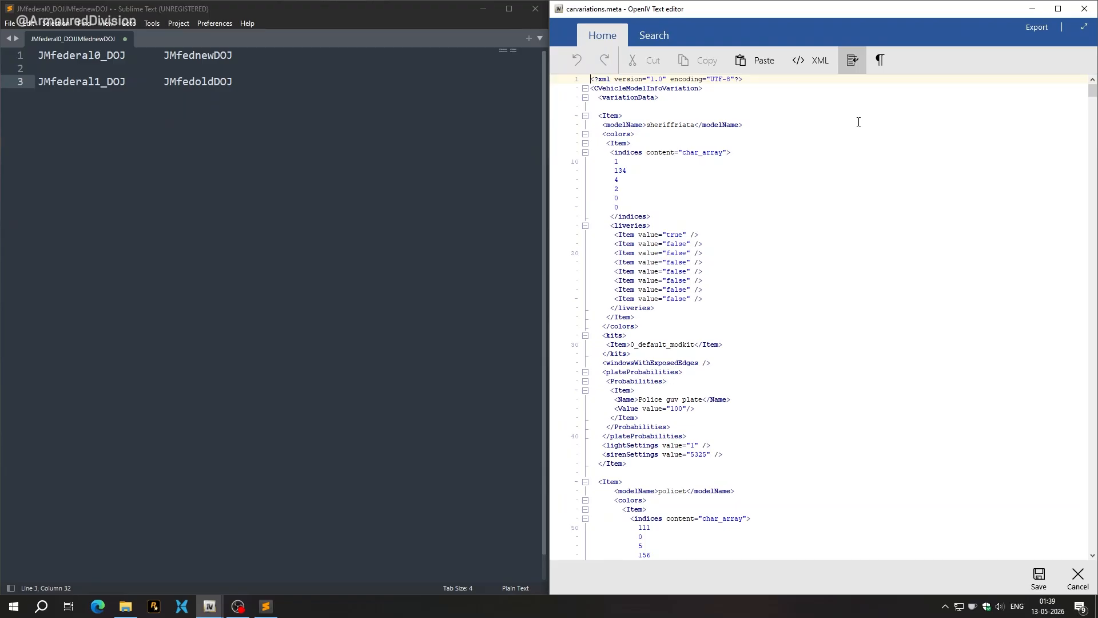
# - Search carvariations.meta for fbi< and locate the FBI model's plateProbabilities section
pyautogui.click(646, 33)
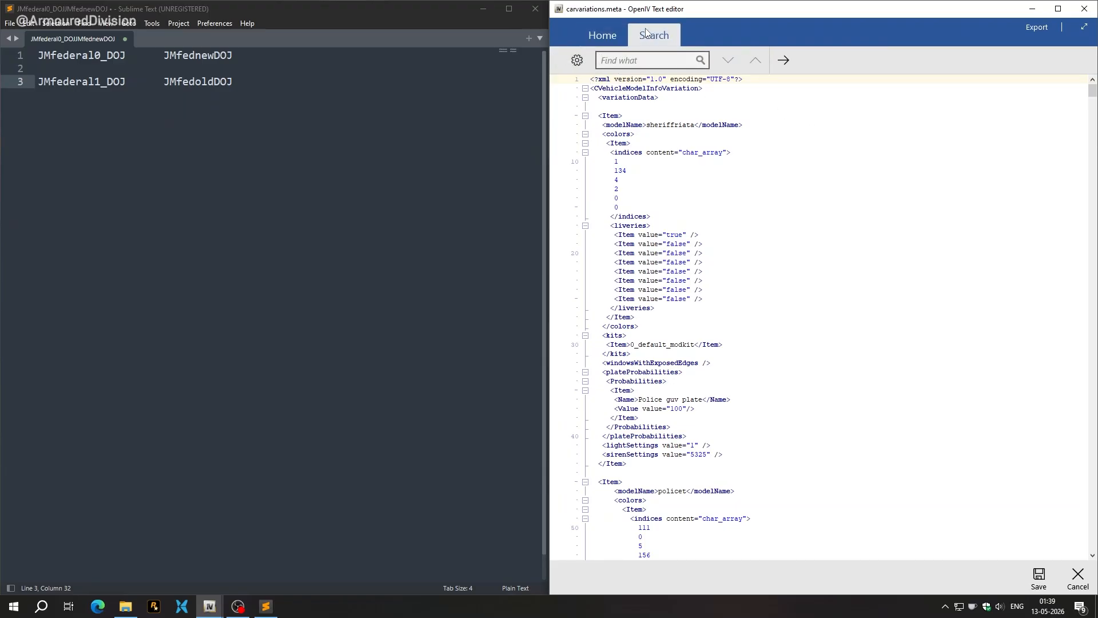
pyautogui.write('fbi')
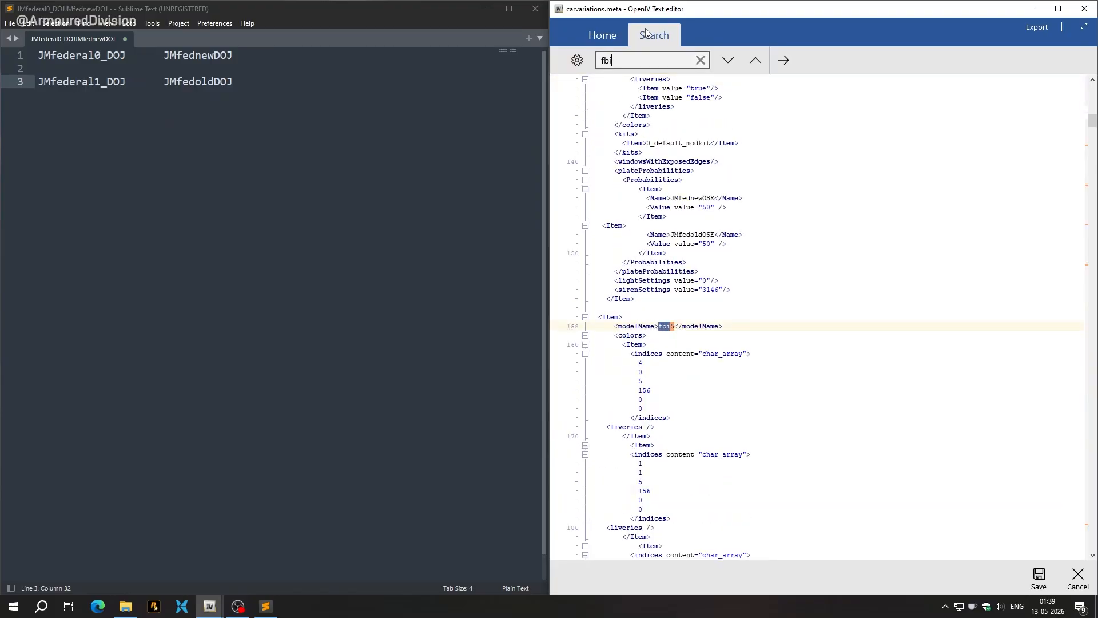
pyautogui.write('<')
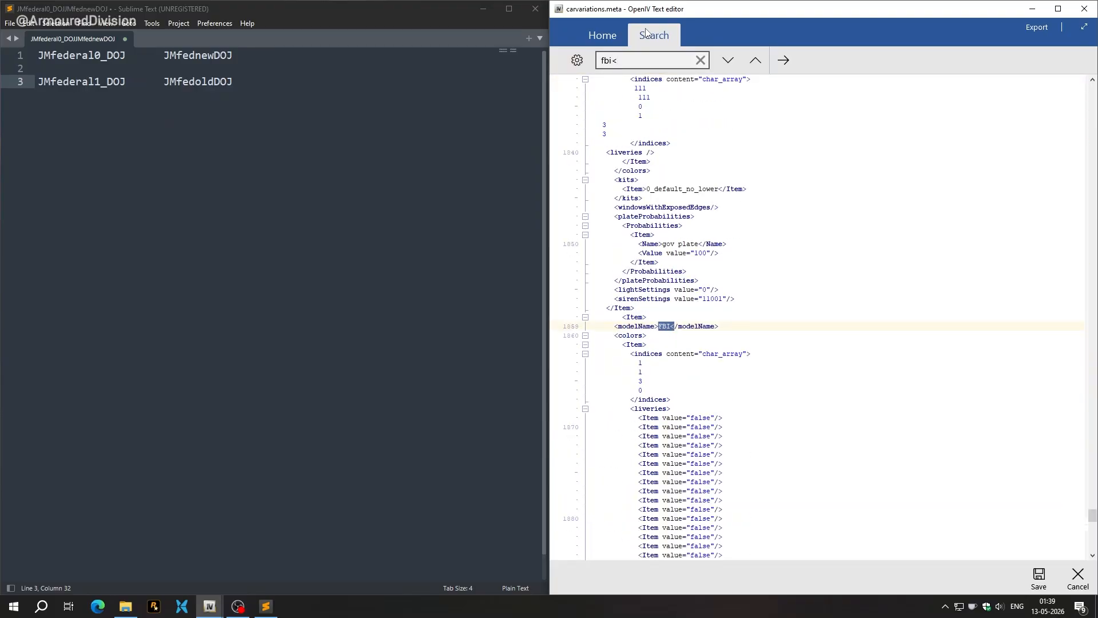
pyautogui.scroll(-3, 674, 279)
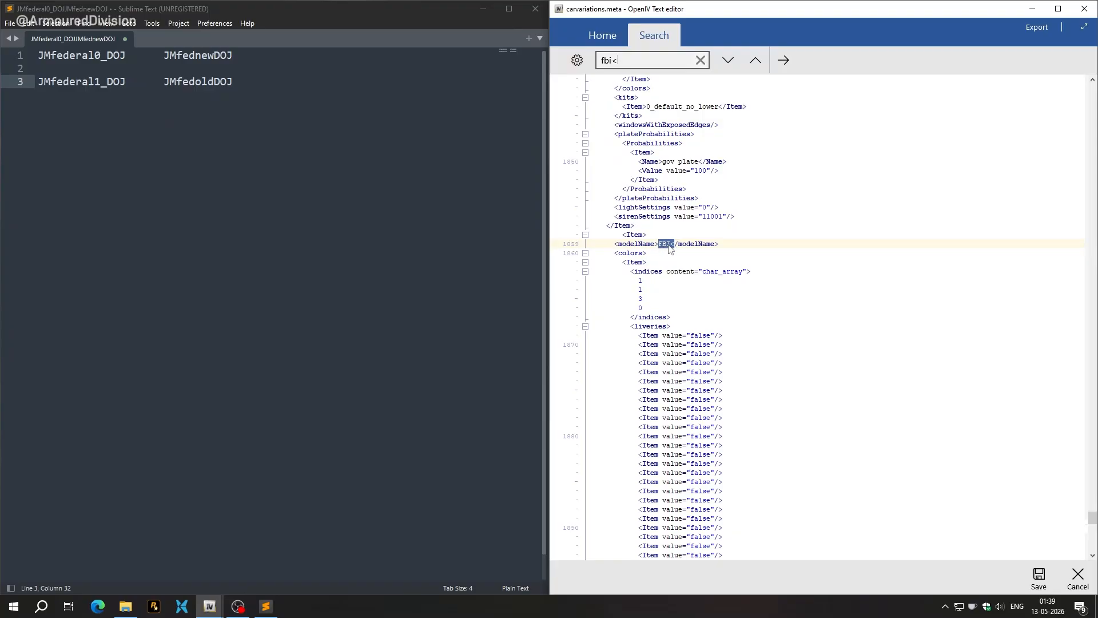
pyautogui.scroll(-13, 671, 245)
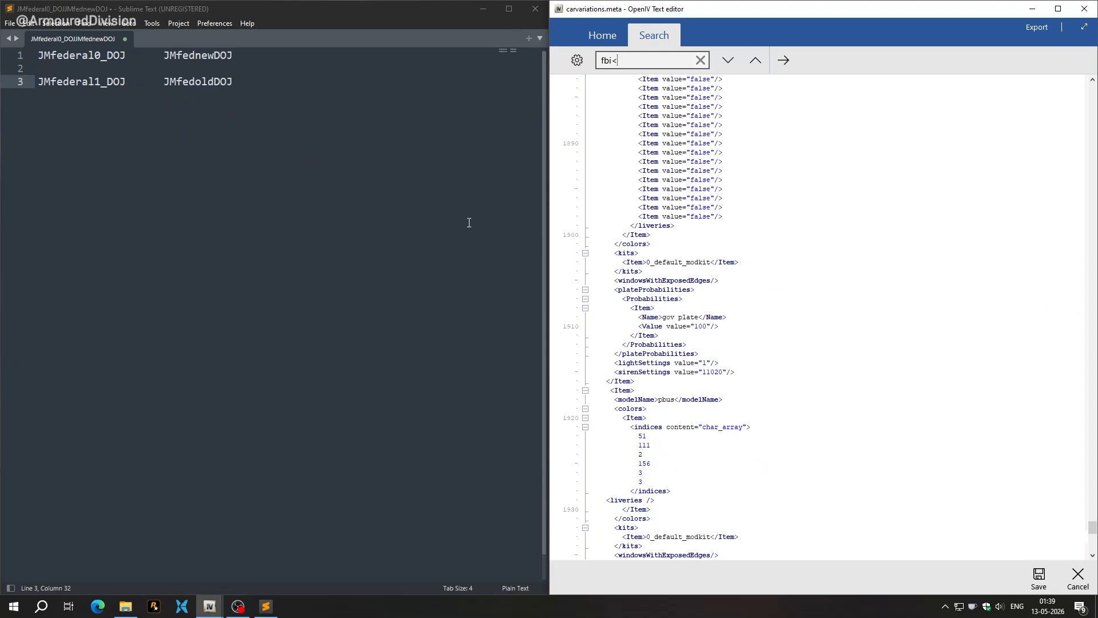
# - Replace the FBI model's plate name, gov plate, with JMfednewDOJ copied from the text file
pyautogui.moveTo(662, 317); pyautogui.dragTo(699, 317)
pyautogui.doubleClick(199, 43)
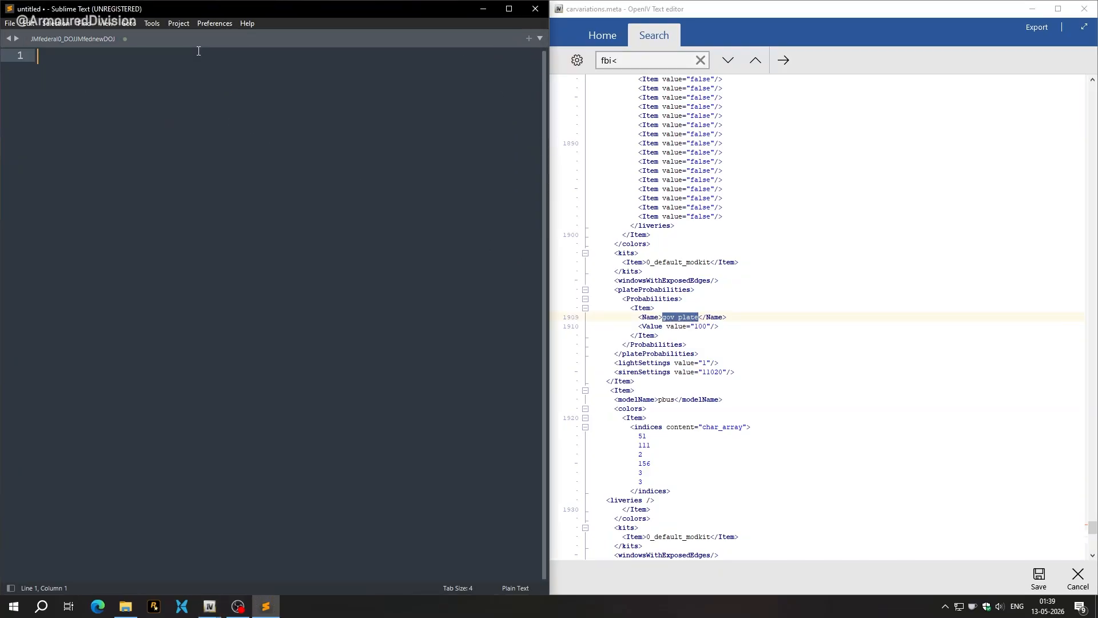
pyautogui.click(76, 40)
pyautogui.doubleClick(200, 59)
pyautogui.hotkey('ctrl', 'c')
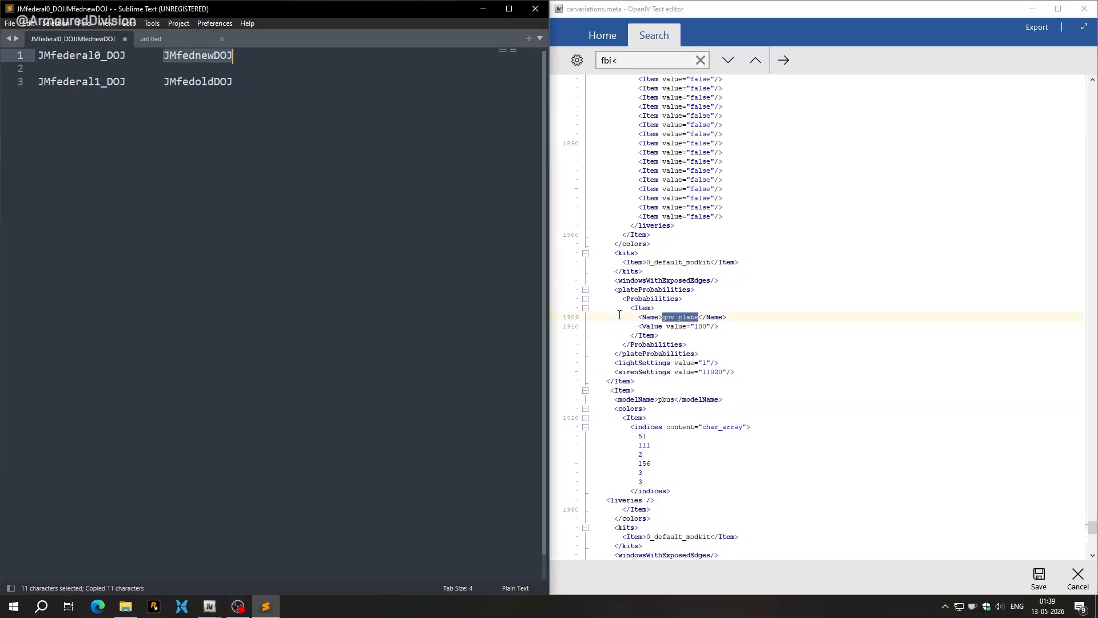
pyautogui.click(672, 324)
pyautogui.moveTo(662, 317); pyautogui.dragTo(630, 307)
pyautogui.hotkey('ctrl', 'v')
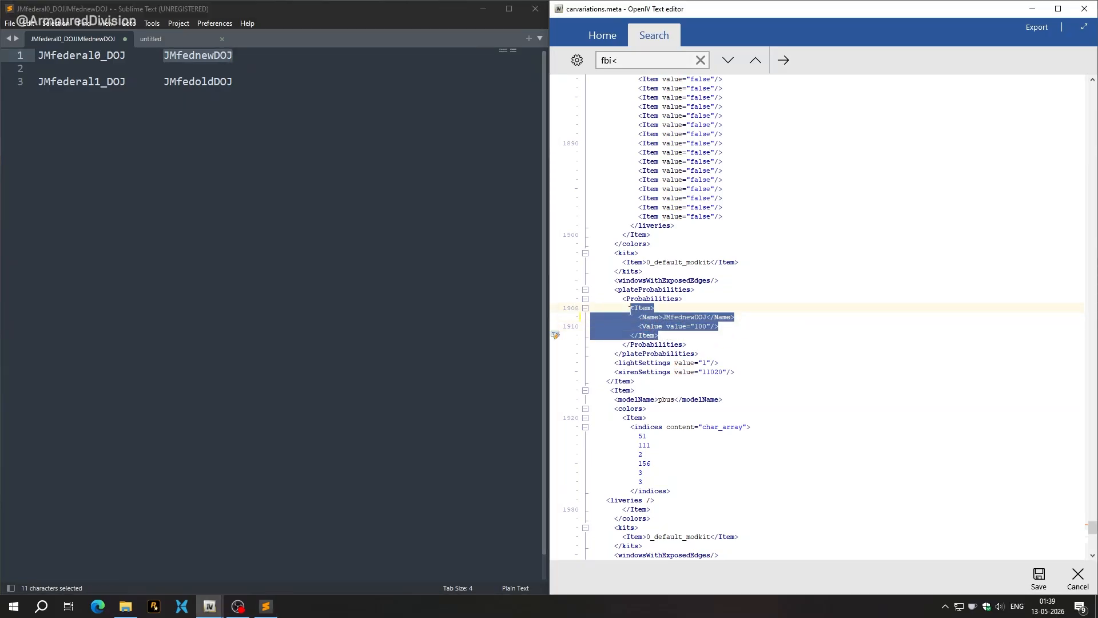
# - Duplicate the FBI model's JMfednewDOJ plate item block directly below itself within Probabilities in carvariations.meta
pyautogui.click(667, 336)
pyautogui.press('Return')
pyautogui.hotkey('ctrl', 'v')
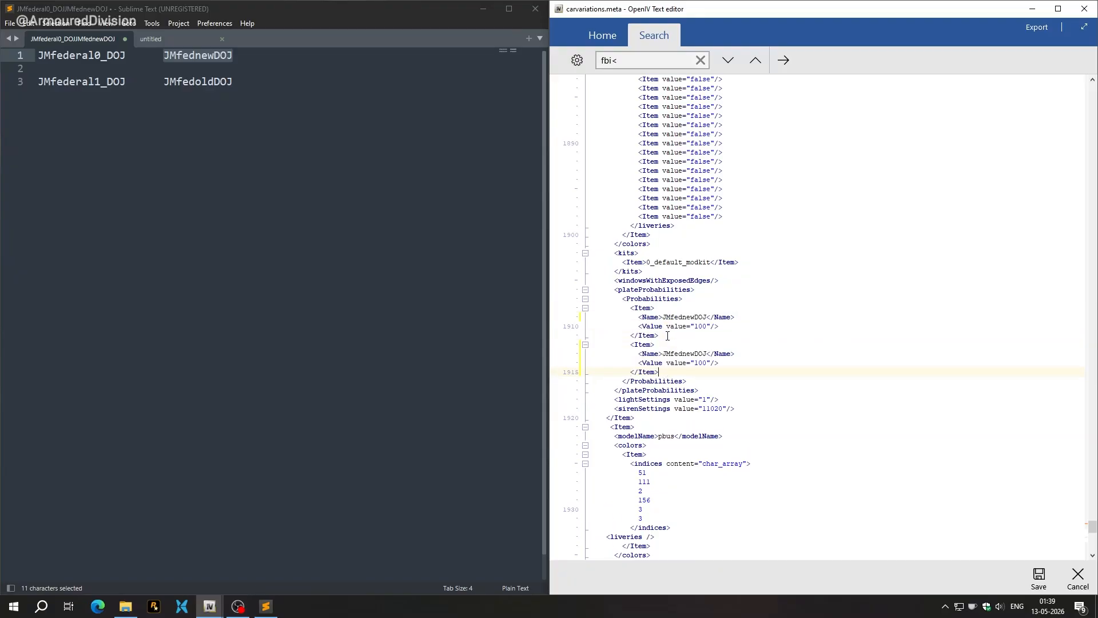
# - Replace the plate name in the FBI model's duplicated plate item with JMfedoldDOJ copied from the text file
pyautogui.click(253, 138)
pyautogui.doubleClick(190, 86)
pyautogui.hotkey('ctrl', 'c')
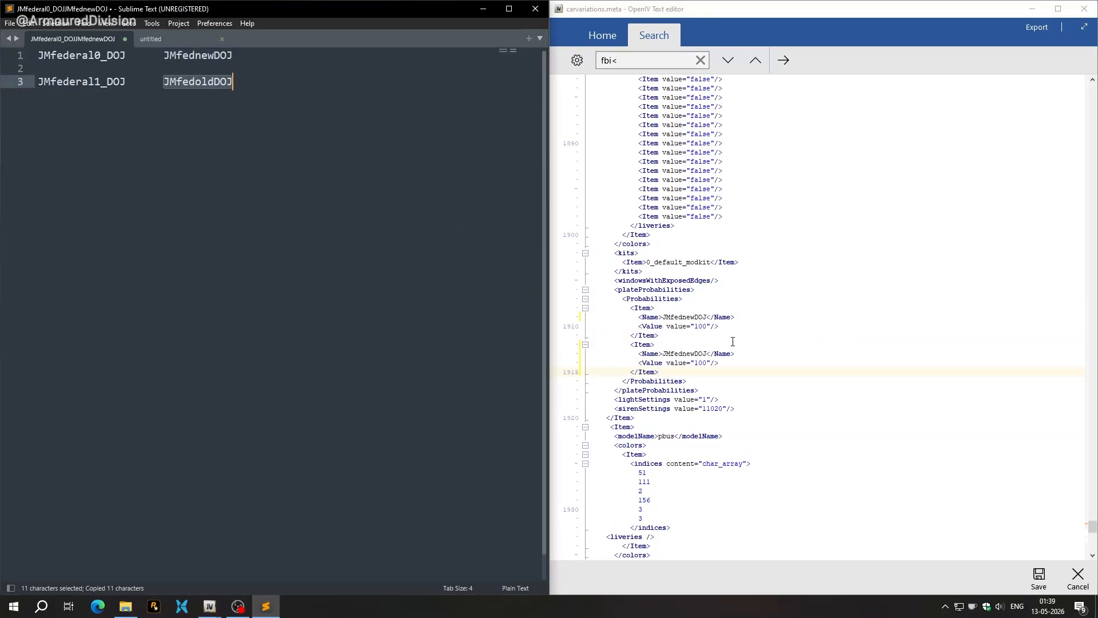
pyautogui.doubleClick(684, 353)
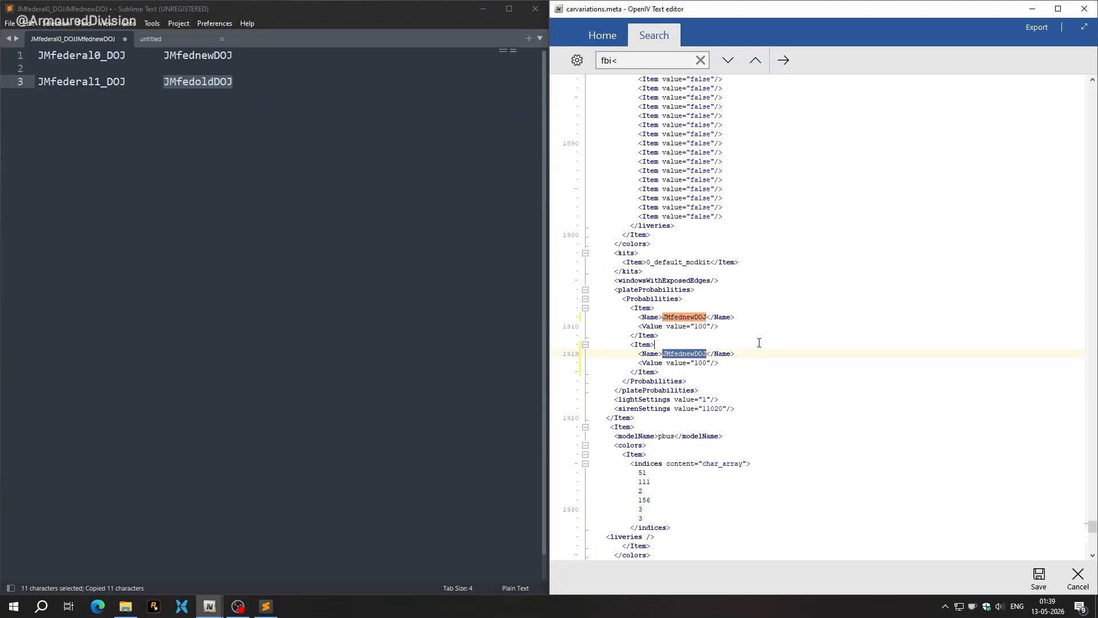
pyautogui.hotkey('ctrl', 'v')
pyautogui.hotkey('ctrl', 'v')
pyautogui.hotkey('ctrl', 'BackSpace')
pyautogui.hotkey('ctrl', 'v')
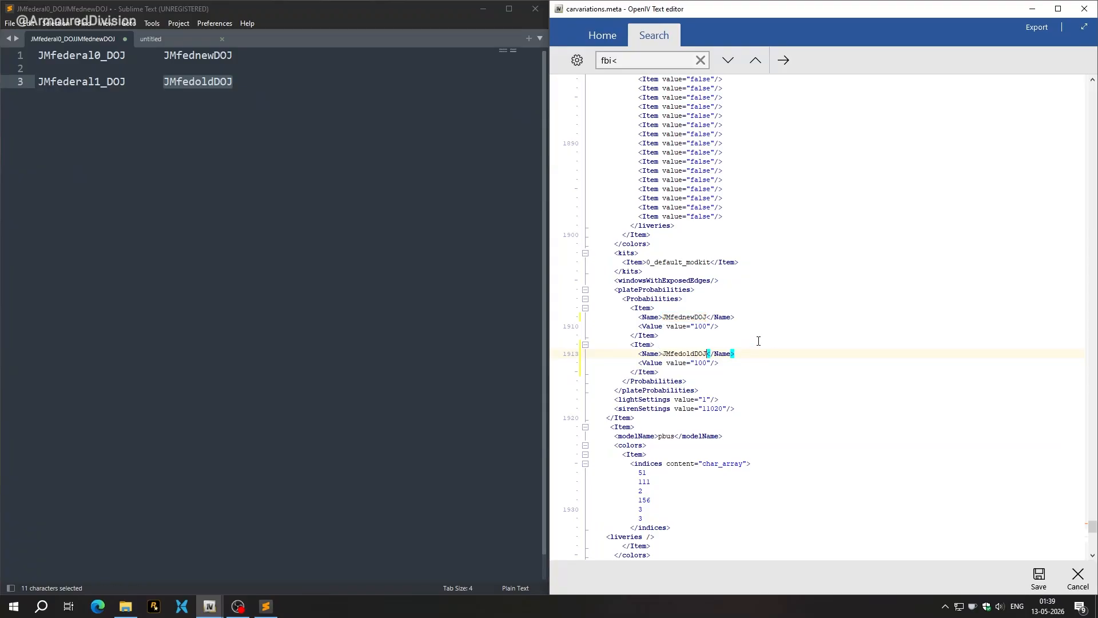
# - Set the FBI plate probabilities to 70 for JMfednewDOJ and 30 for JMfedoldDOJ, and save carvariations.meta
pyautogui.doubleClick(701, 327)
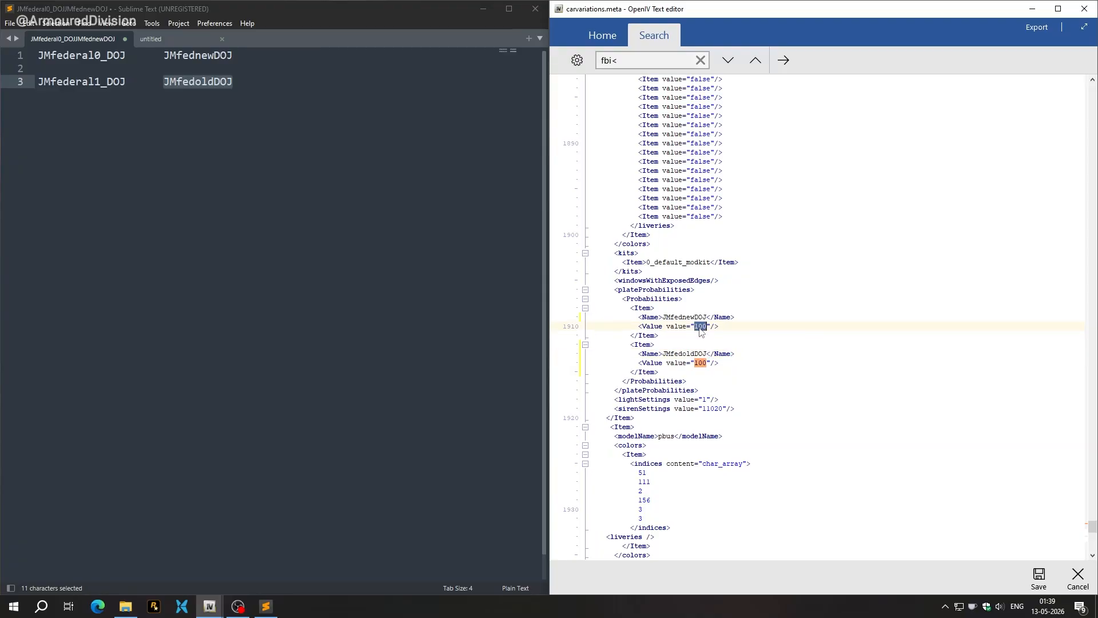
pyautogui.write('70')
pyautogui.doubleClick(700, 363)
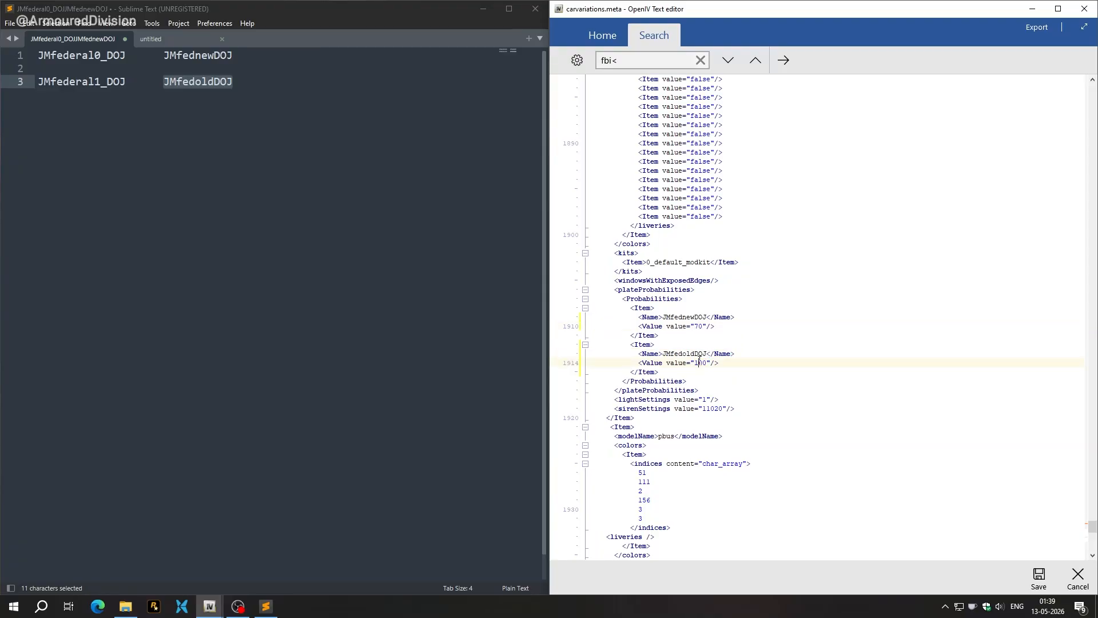
pyautogui.write('30')
pyautogui.click(1039, 578)
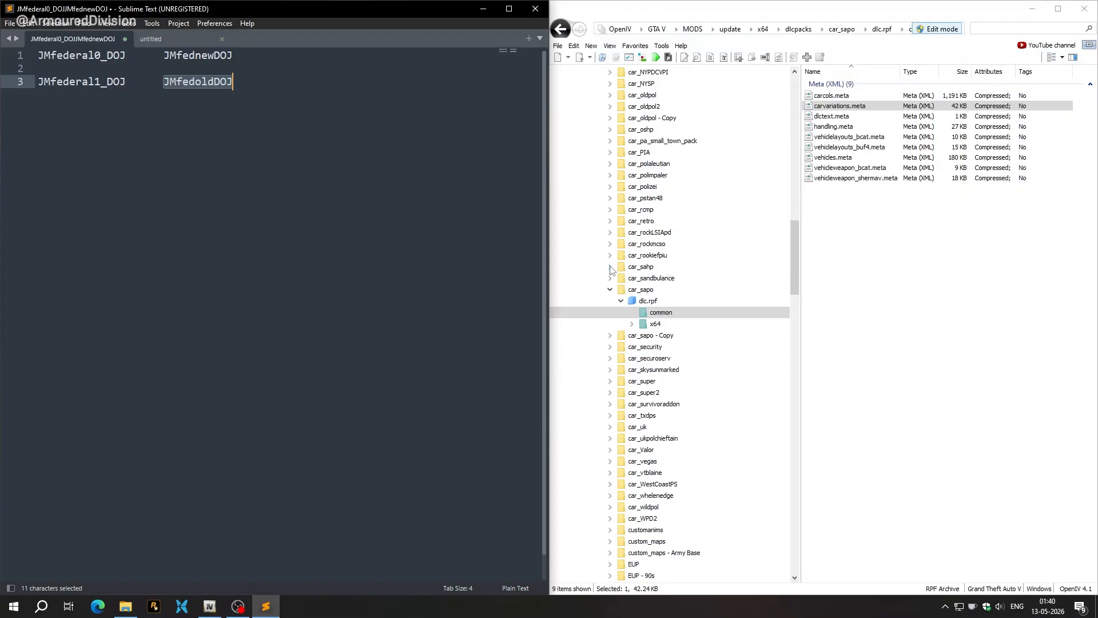
# - Open carvariations.meta from the common folder of car_PIA's dlc.rpf for editing
pyautogui.scroll(1, 629, 243)
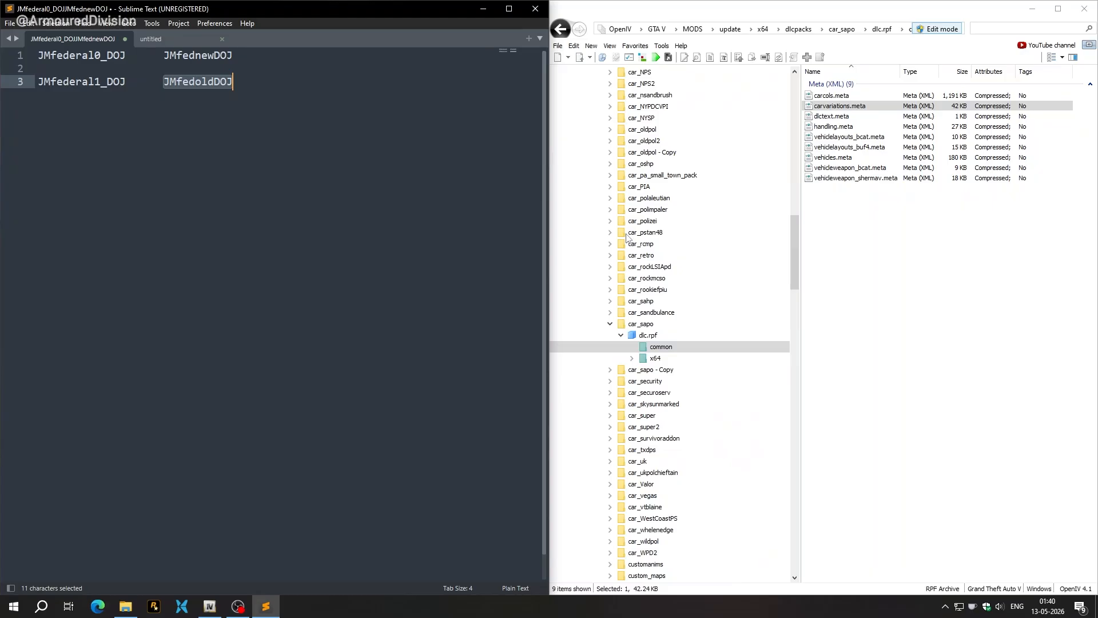
pyautogui.click(610, 187)
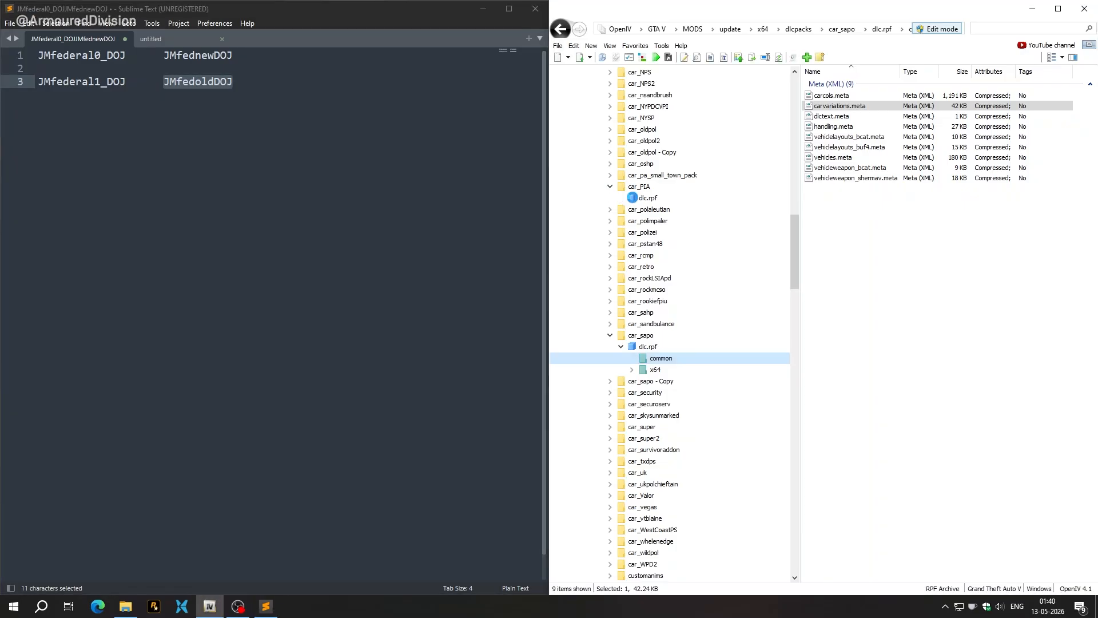
pyautogui.click(633, 199)
pyautogui.click(632, 210)
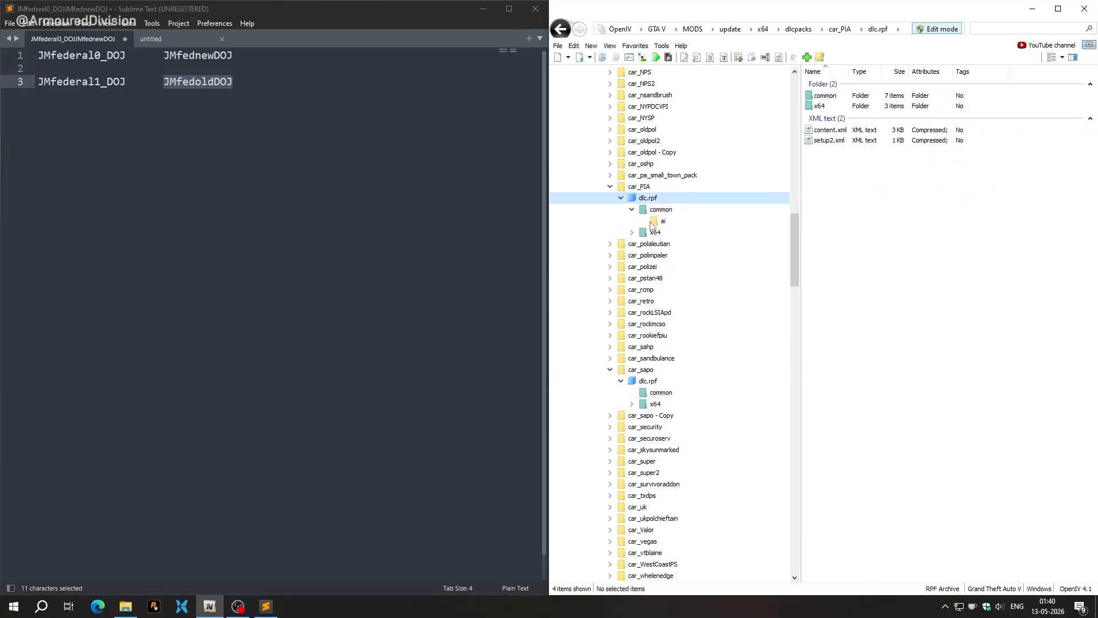
pyautogui.click(655, 210)
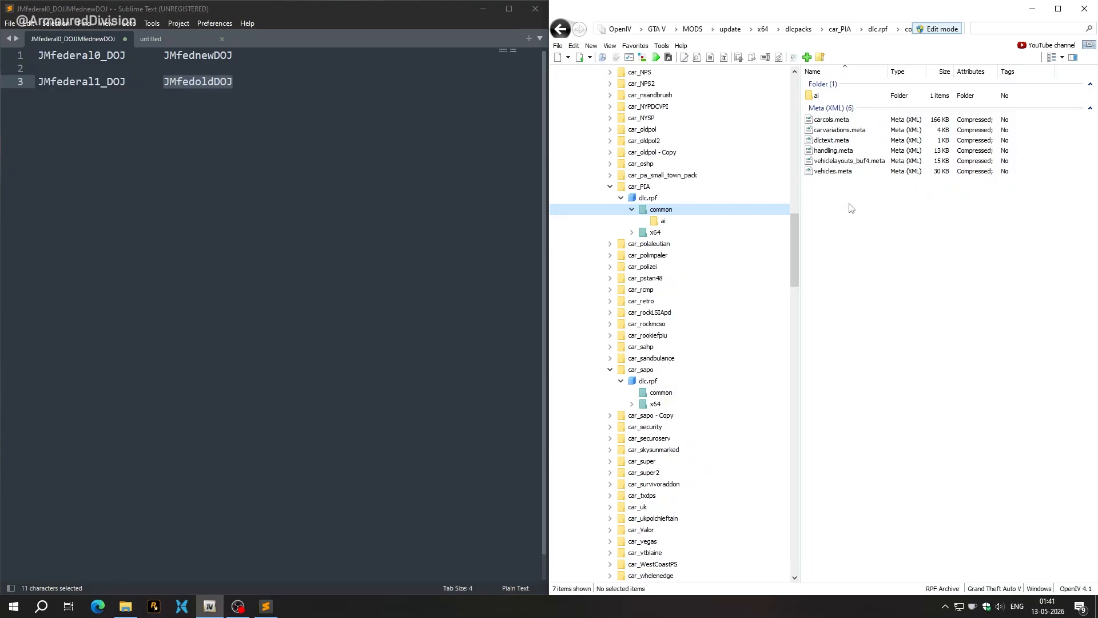
pyautogui.click(851, 130)
pyautogui.rightClick(851, 131)
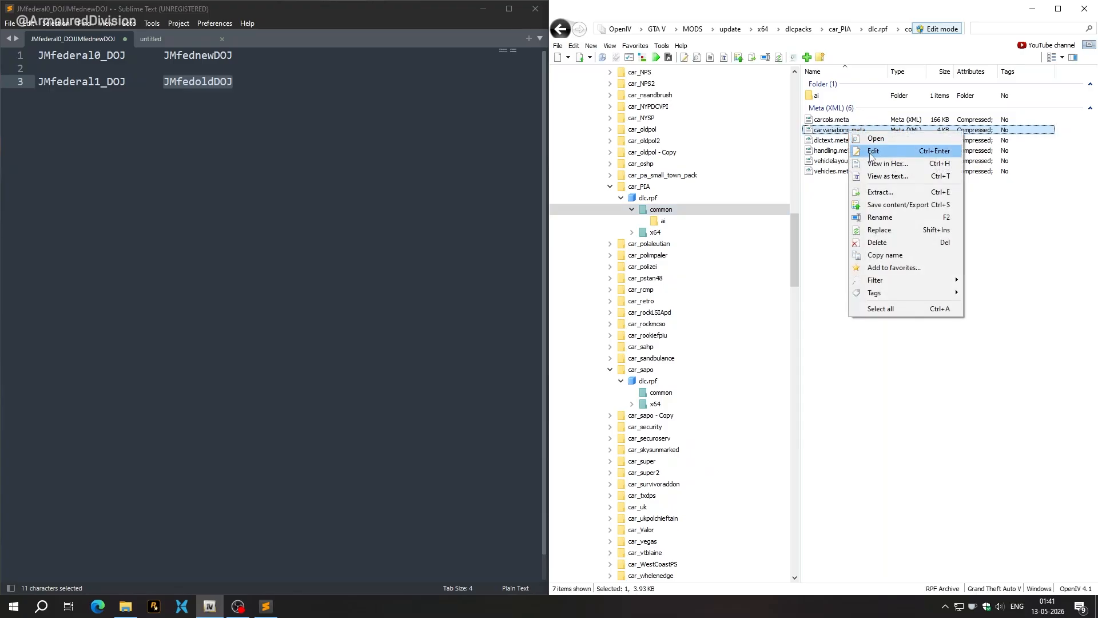
pyautogui.click(872, 152)
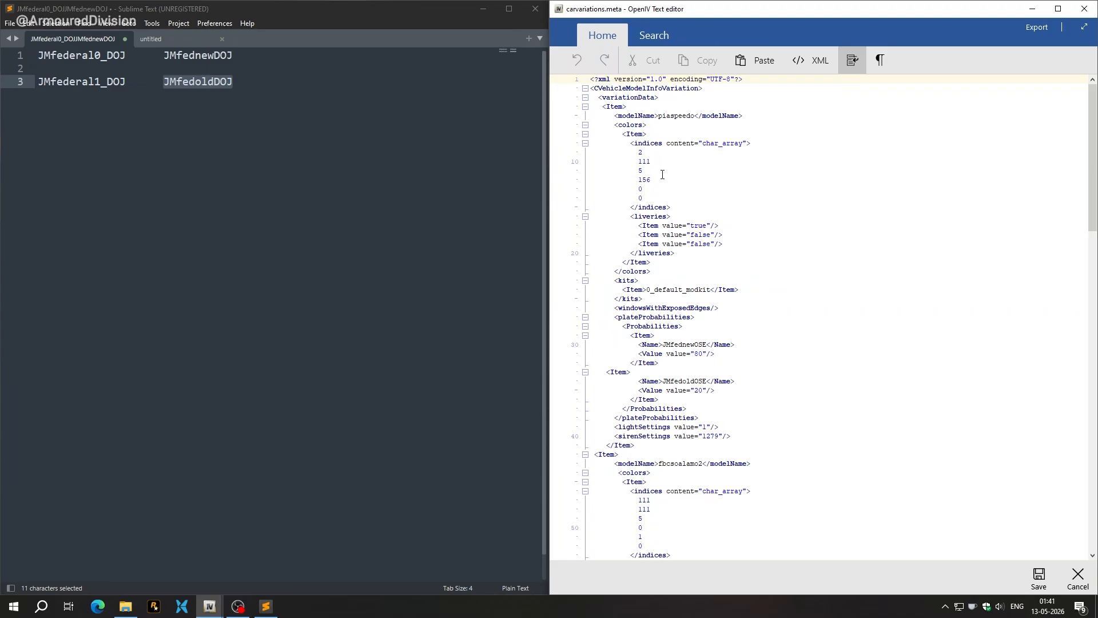
# - Examine the plate names and probability values of piaspeedo and the models below it in car_PIA's carvariations.meta
pyautogui.scroll(-2, 681, 269)
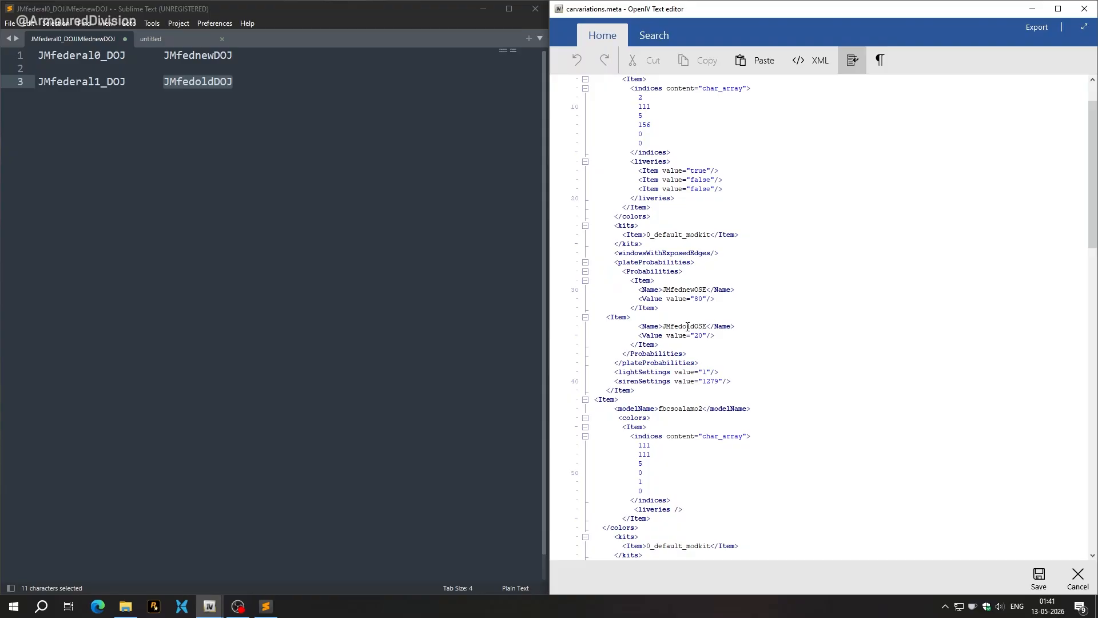
pyautogui.doubleClick(691, 289)
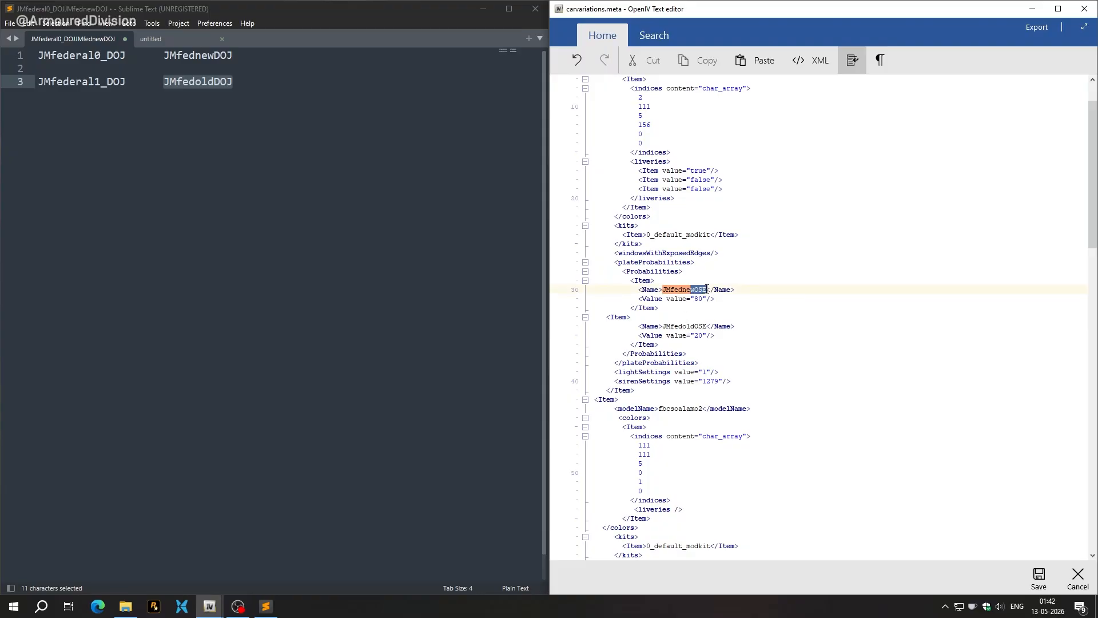
pyautogui.doubleClick(691, 326)
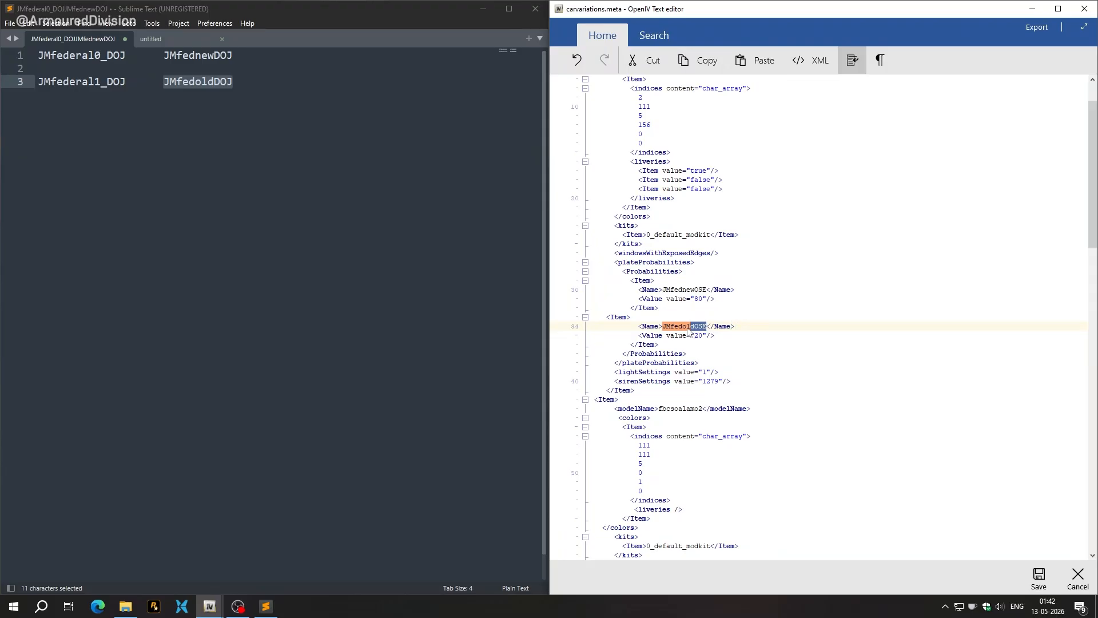
pyautogui.click(698, 300)
pyautogui.click(698, 335)
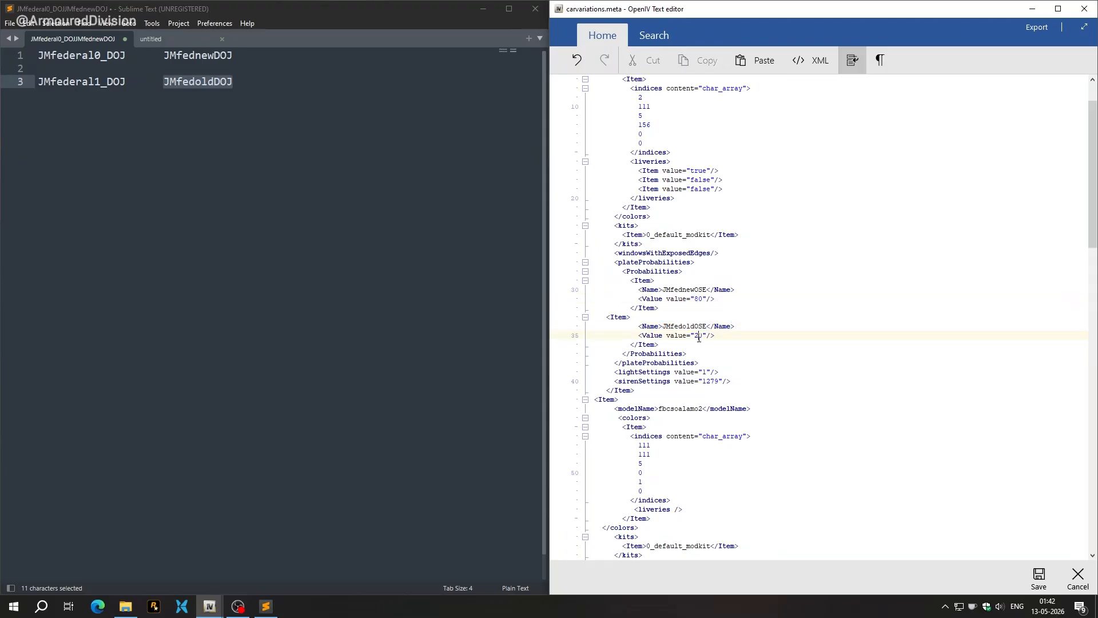
pyautogui.scroll(-8, 699, 338)
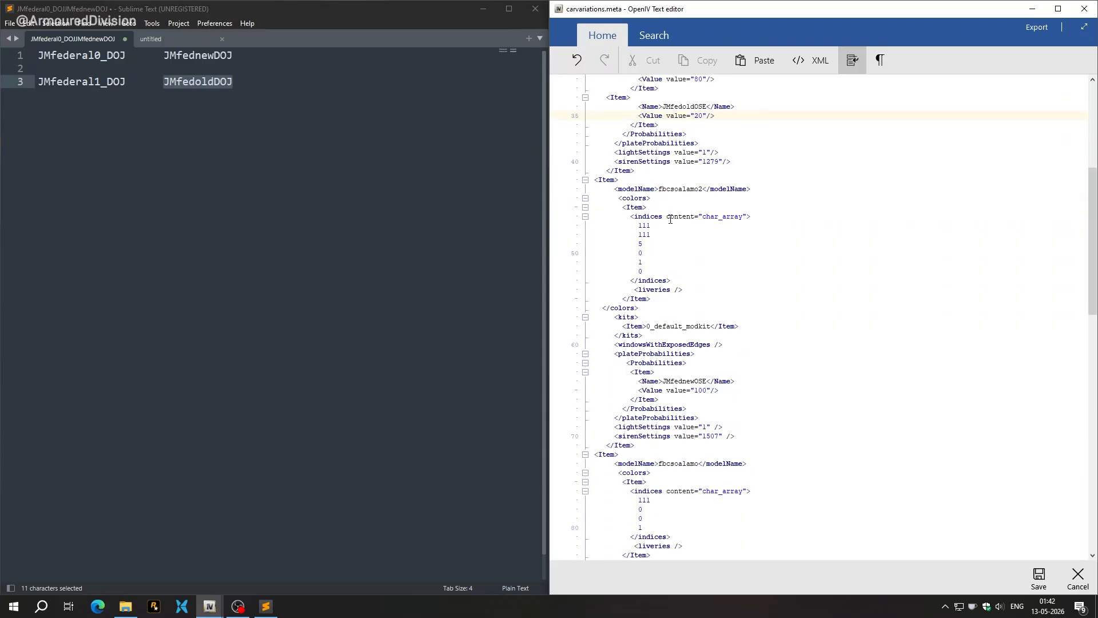
pyautogui.scroll(-3, 681, 263)
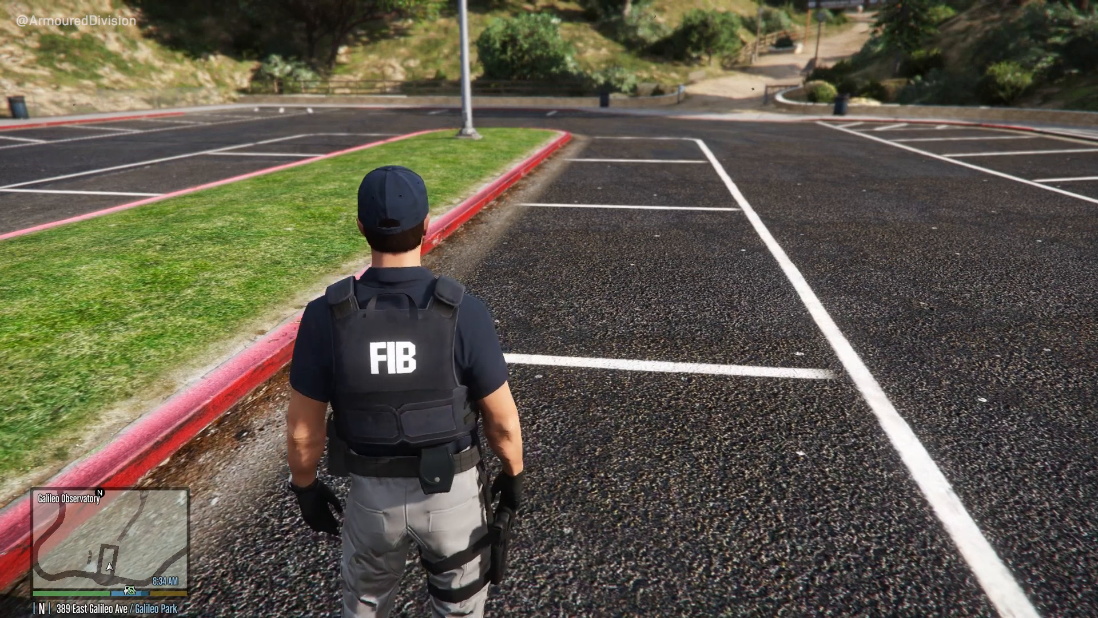
# - In GTA V, open the trainer's vehicle spawning by model name and try to spawn the model fib
pyautogui.press('F9')
pyautogui.press('f')
pyautogui.press('Down')
pyautogui.press('Return')
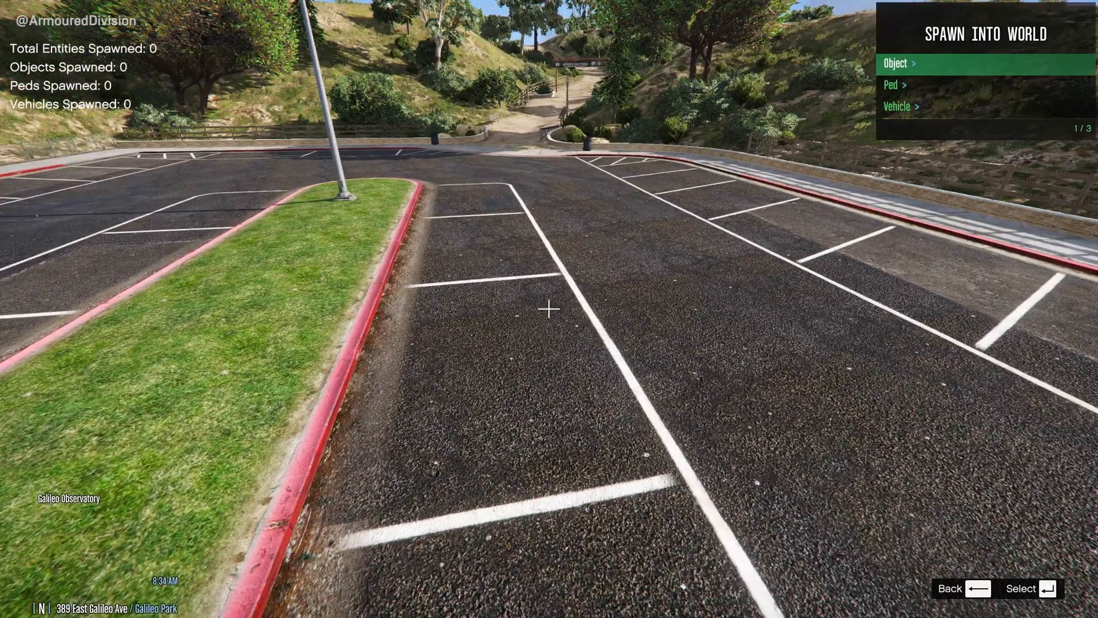
pyautogui.press('Up')
pyautogui.press('Return')
pyautogui.press('Up')
pyautogui.press('Return')
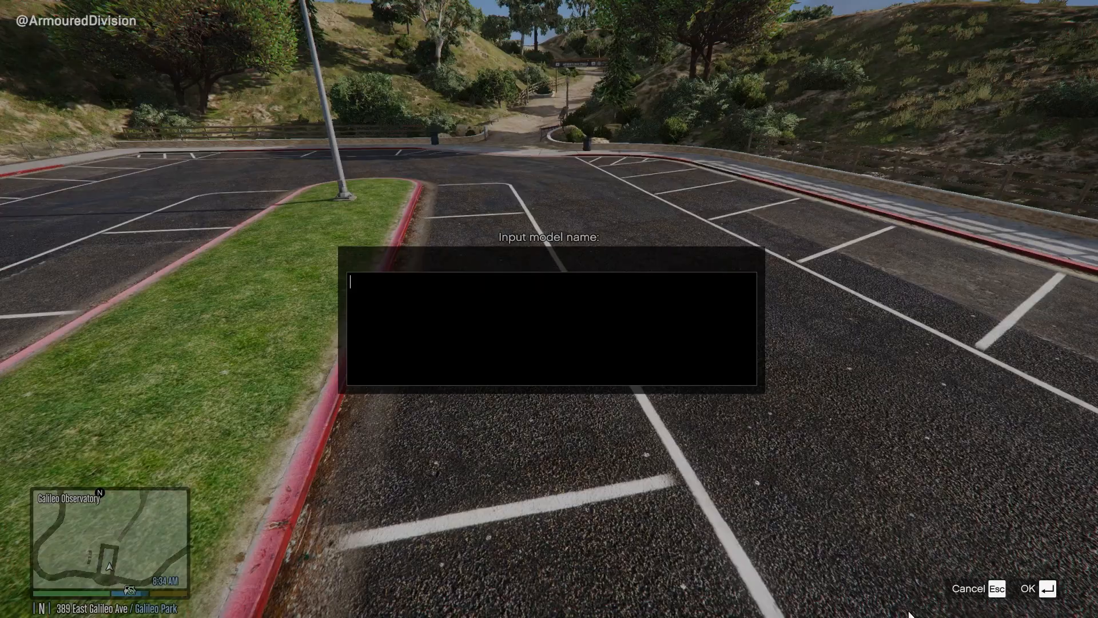
pyautogui.write('fib')
pyautogui.press('Return')
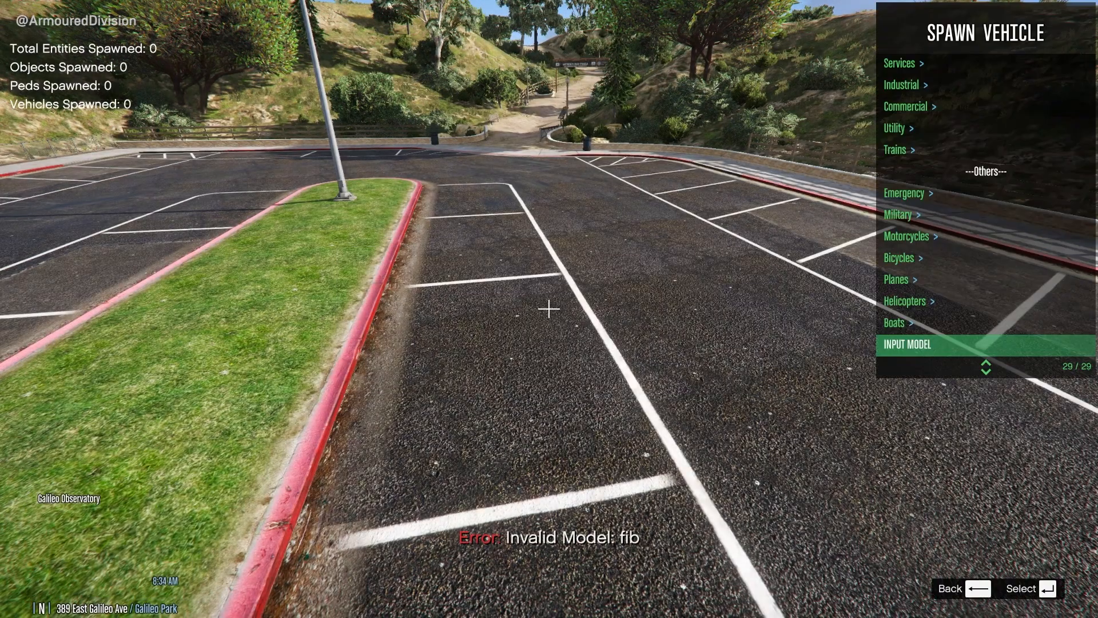
# - Spawn three vehicles of model fbi side by side in the parking lot
pyautogui.press('Return')
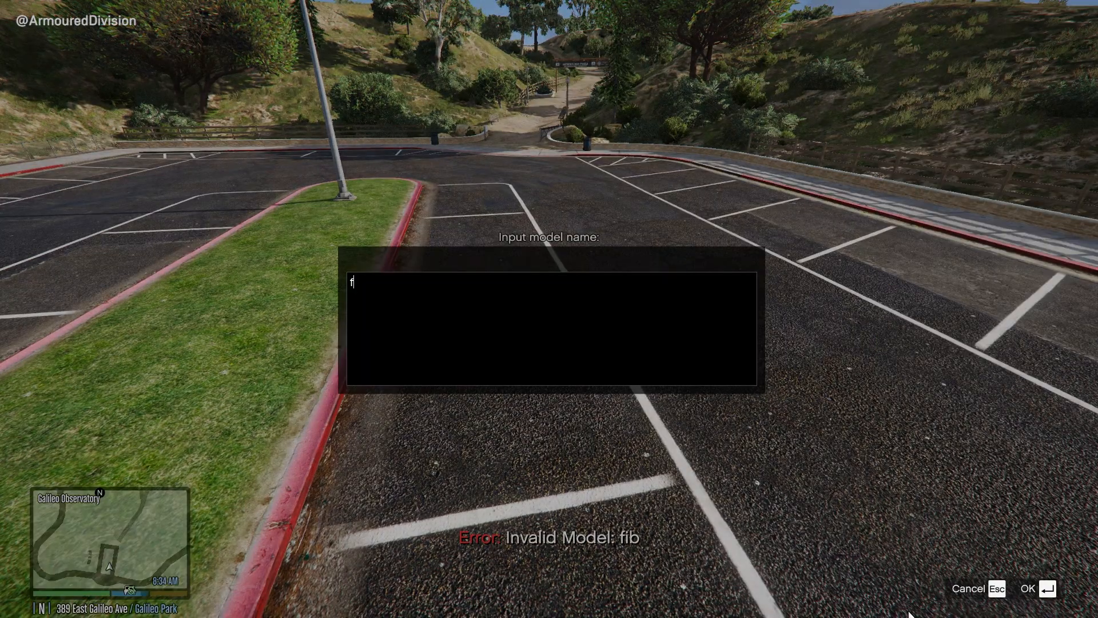
pyautogui.write('fbi')
pyautogui.press('Return')
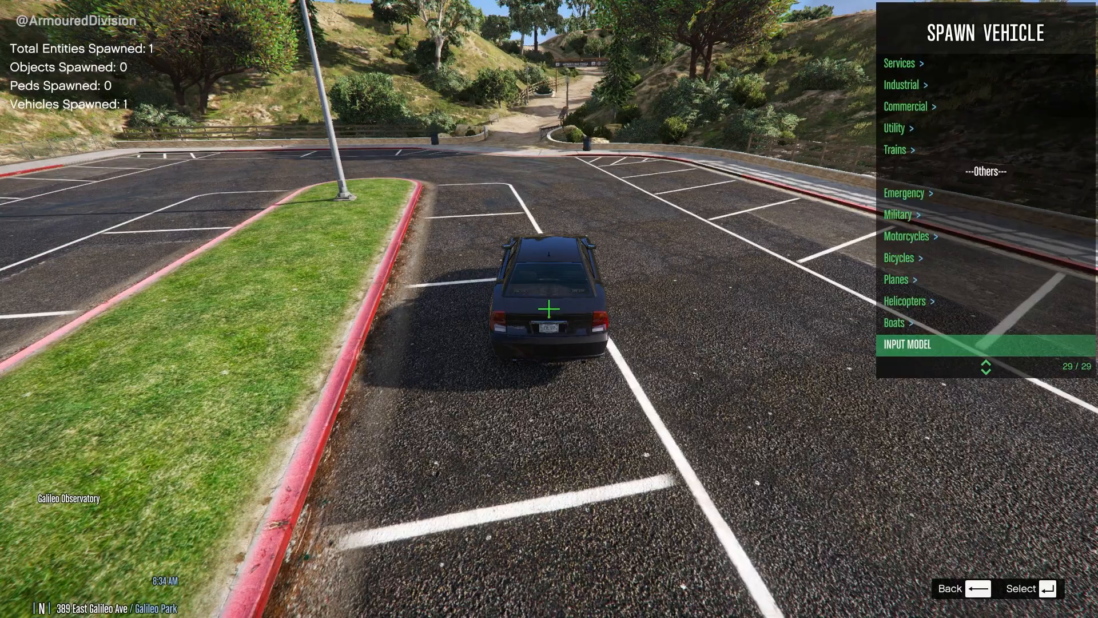
pyautogui.press('Return')
pyautogui.write('f')
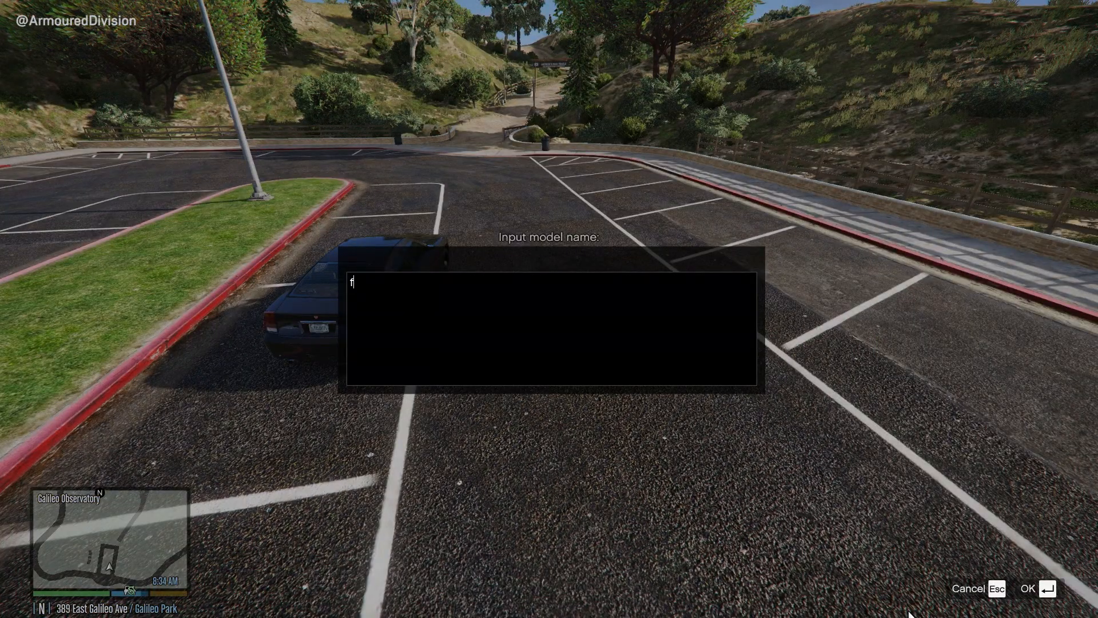
pyautogui.write('fbi')
pyautogui.press('Return')
pyautogui.press('Return')
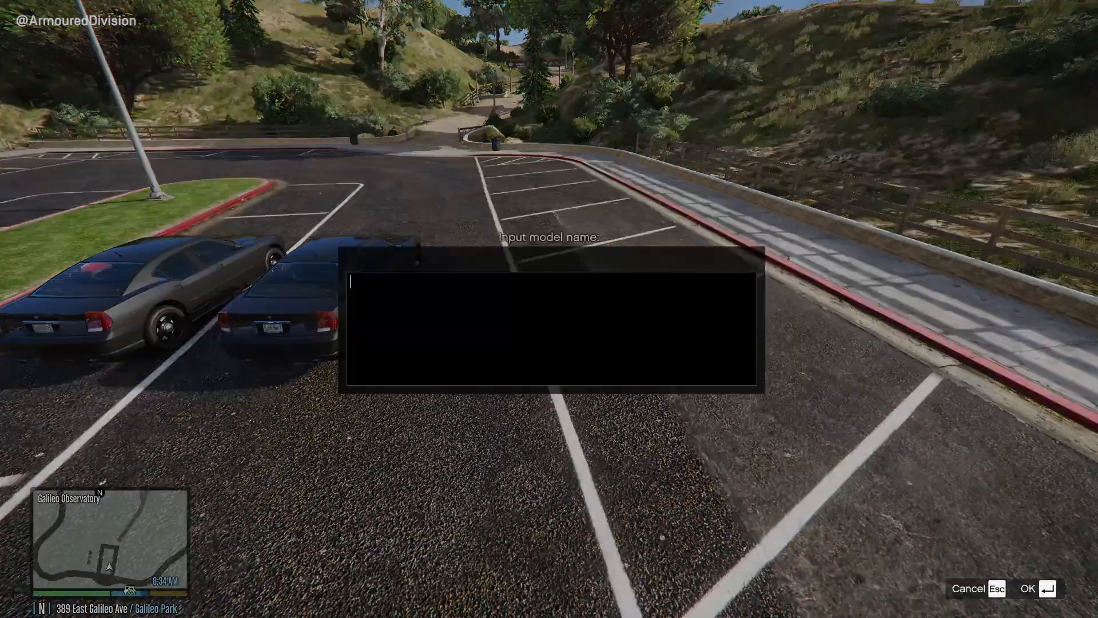
pyautogui.write('fbi')
pyautogui.press('Return')
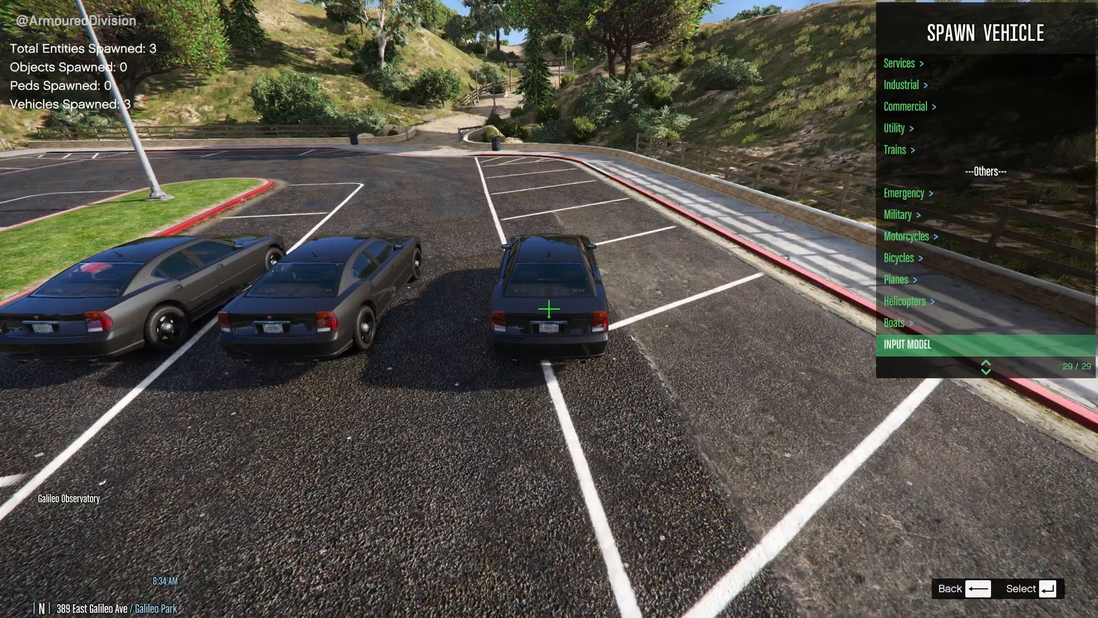
# - Spawn a black FBI SUV beside the sedans by model name, followed by another FBI vehicle
pyautogui.press('Return')
pyautogui.write('f')
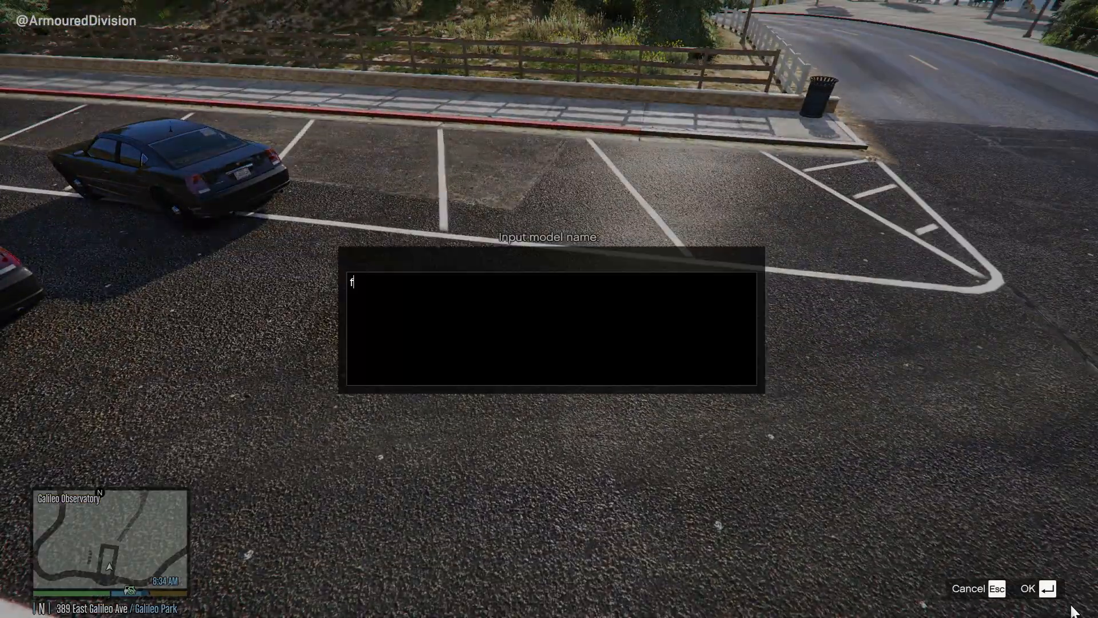
pyautogui.write('bi')
pyautogui.press('Return')
pyautogui.press('Return')
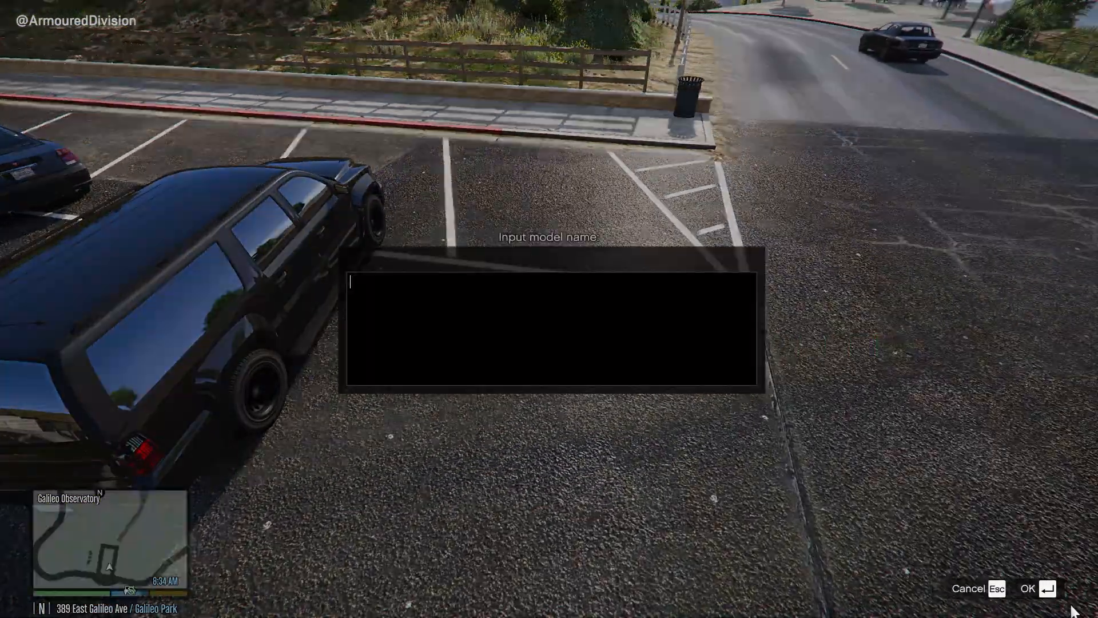
pyautogui.write('fbi')
pyautogui.press('Return')
pyautogui.press('Return')
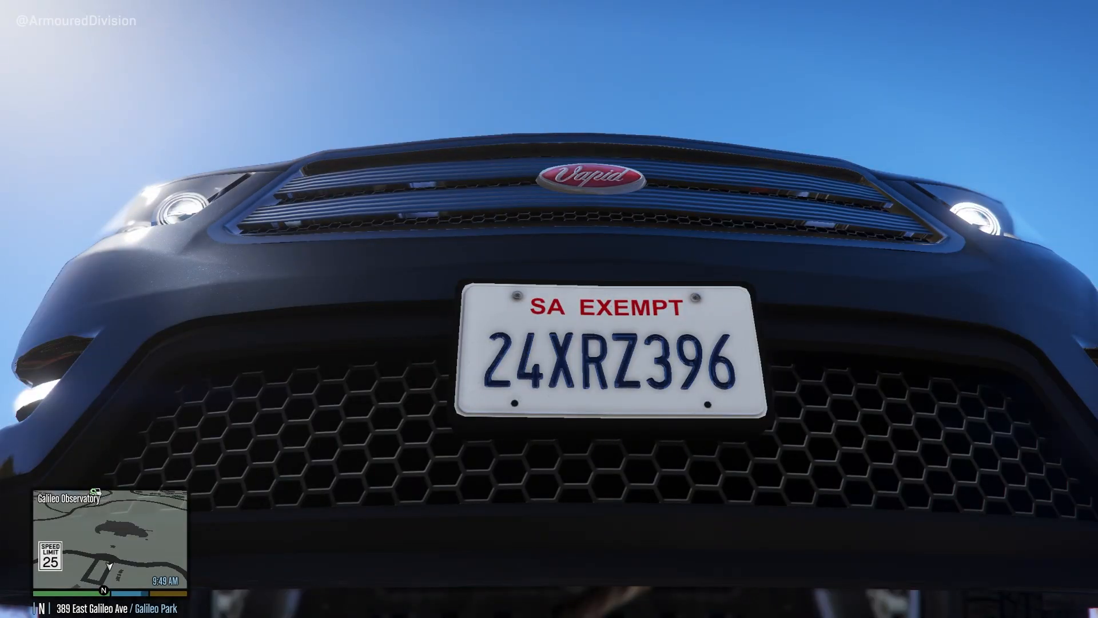
# - Open the trainer's vehicle options for the Vapid vehicle
pyautogui.press('F8')
pyautogui.press('Down')
pyautogui.press('Down')
pyautogui.press('Return')
pyautogui.press('Down')
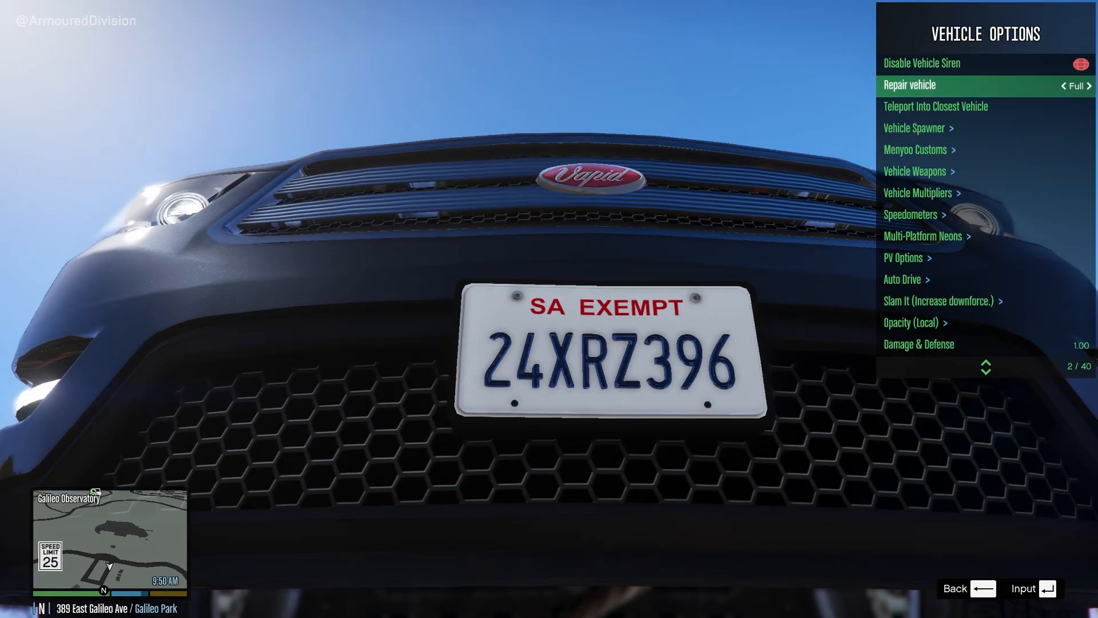
pyautogui.press('Down')
pyautogui.press('Down')
pyautogui.press('Return')
pyautogui.press('Down')
pyautogui.press('Down')
pyautogui.press('Down')
pyautogui.press('Down')
pyautogui.press('Down')
pyautogui.press('Down')
pyautogui.press('Down')
pyautogui.press('Down')
pyautogui.press('Down')
pyautogui.press('Down')
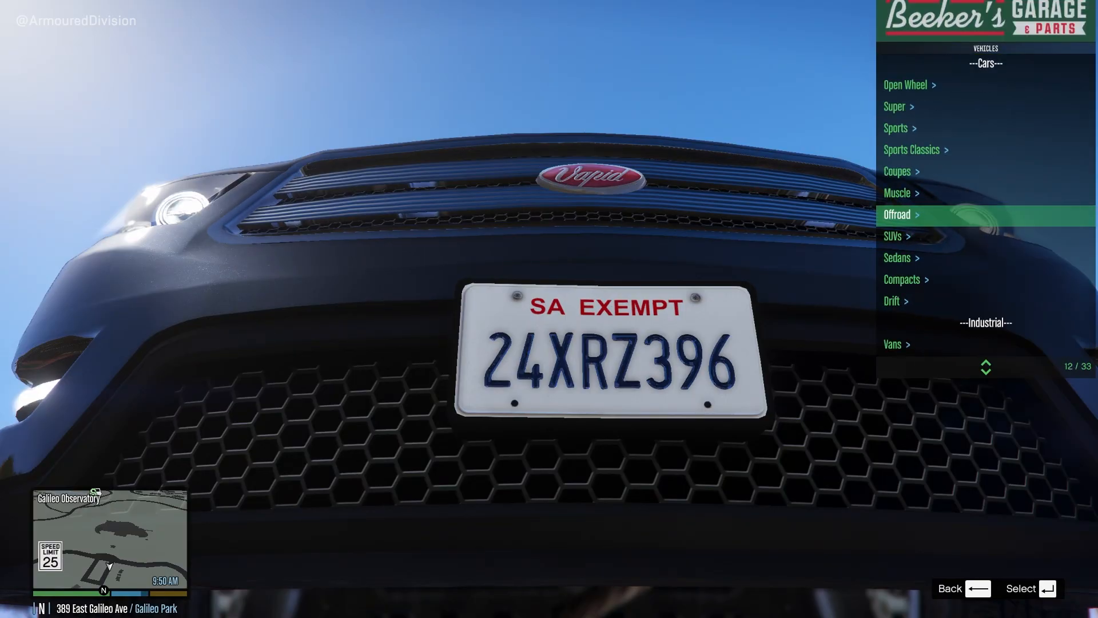
pyautogui.press('Down')
pyautogui.press('Down')
pyautogui.press('BackSpace')
# - In Menyoo Customs, switch the Vapid vehicle's Plate Type to eCola
pyautogui.press('Down')
pyautogui.press('Return')
pyautogui.press('Down')
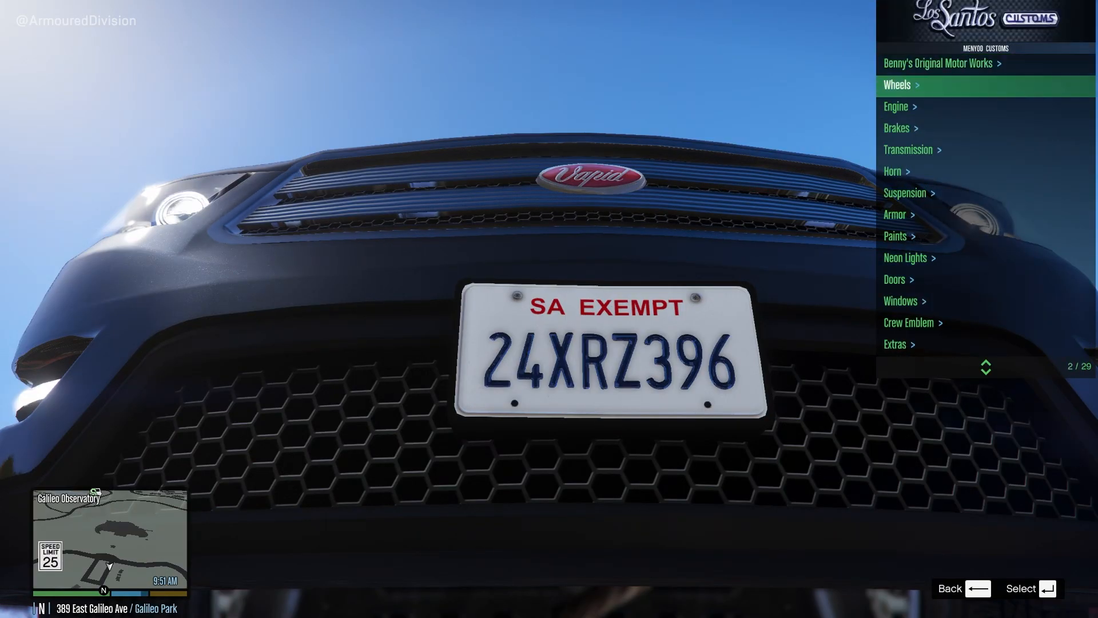
pyautogui.press('Down')
pyautogui.press('Down')
pyautogui.press('Down')
pyautogui.press('Down')
pyautogui.press('Down')
pyautogui.press('Down')
pyautogui.press('Down')
pyautogui.press('Down')
pyautogui.press('Down')
pyautogui.press('Down')
pyautogui.press('Down')
pyautogui.press('Down')
pyautogui.press('Down')
pyautogui.press('Down')
pyautogui.press('Down')
pyautogui.press('Down')
pyautogui.press('Down')
pyautogui.press('Right')
pyautogui.press('Right')
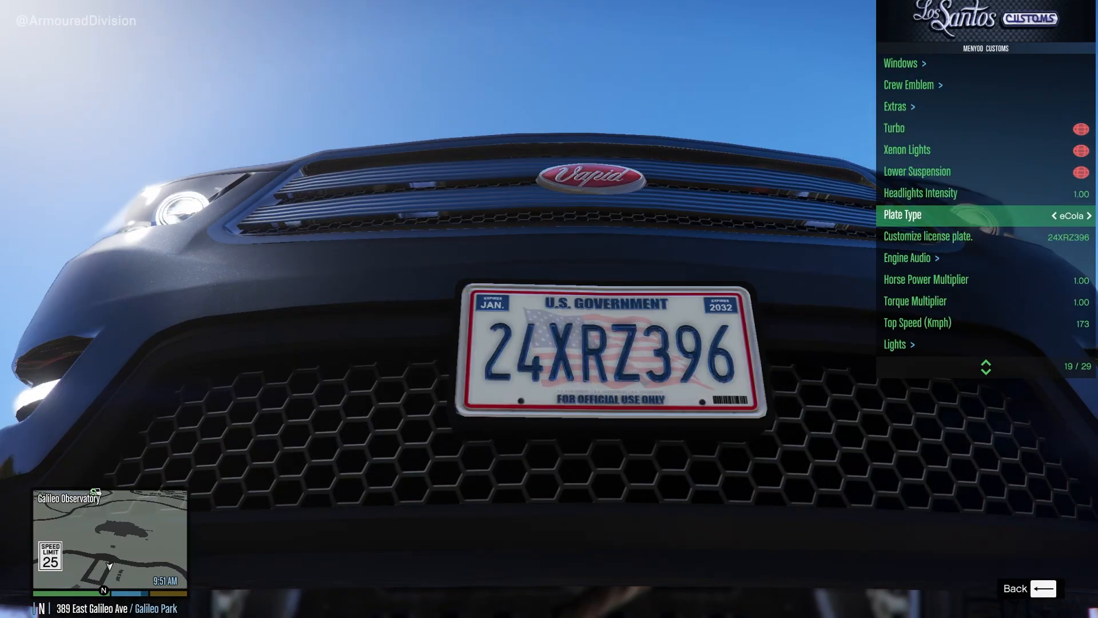
# - Cycle the vehicle's Plate Type forward to Liberty City and back to 13 to preview the federal plates
pyautogui.press('Right')
pyautogui.press('Left')
pyautogui.press('Right')
pyautogui.press('Right')
pyautogui.press('Right')
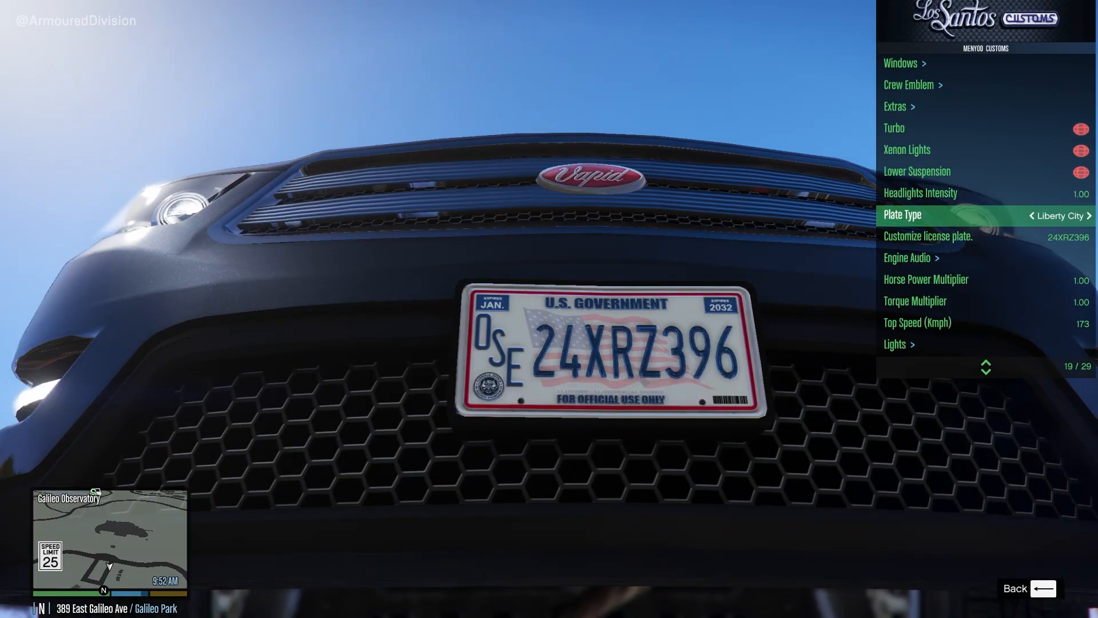
pyautogui.press('Left')
pyautogui.press('Left')
pyautogui.press('Left')
pyautogui.press('Left')
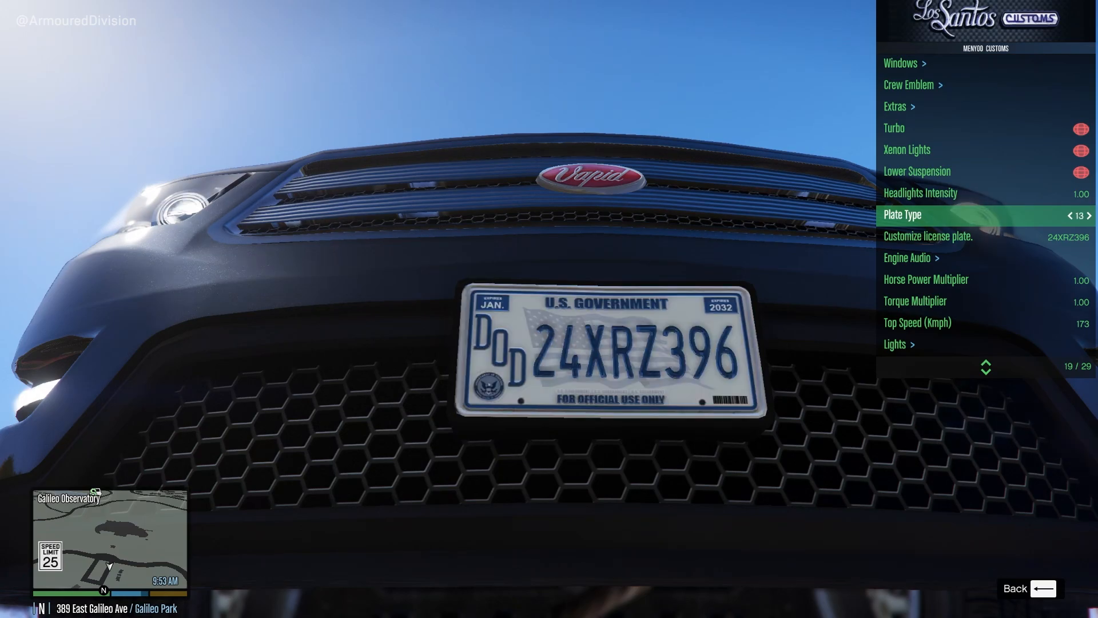
# - Back out of Menyoo Customs and close the trainer to return to the Vapid sedan in the observatory parking lot
pyautogui.press('BackSpace')
pyautogui.press('BackSpace')
pyautogui.press('BackSpace')
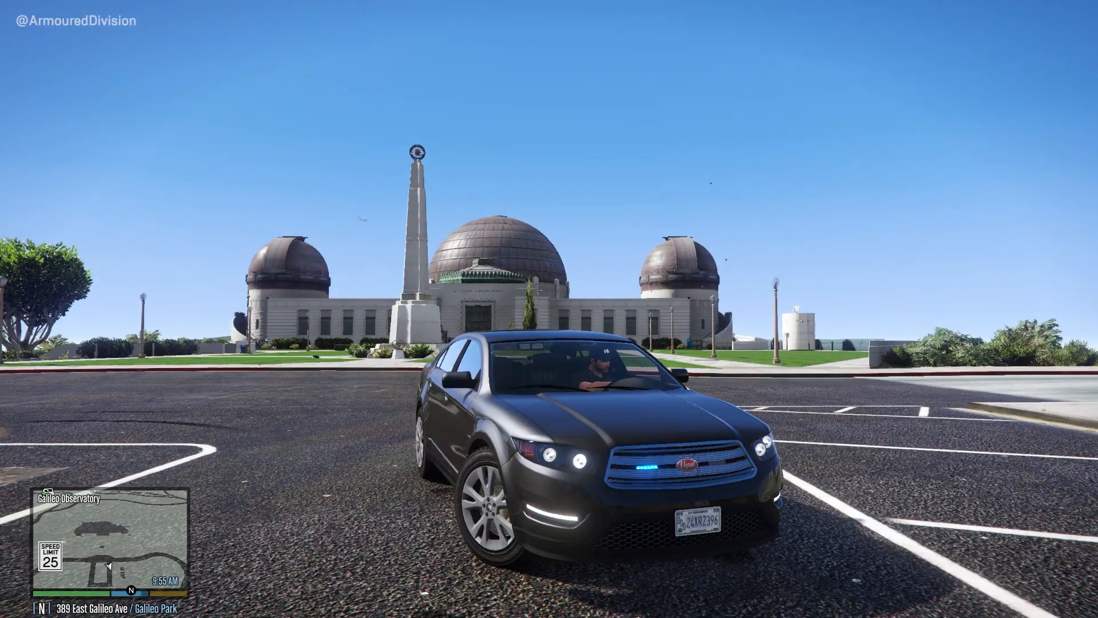
# - Drive the Vapid sedan out of the Galileo Observatory parking lot and follow the curving road downhill through Galileo Park
pyautogui.press('w')
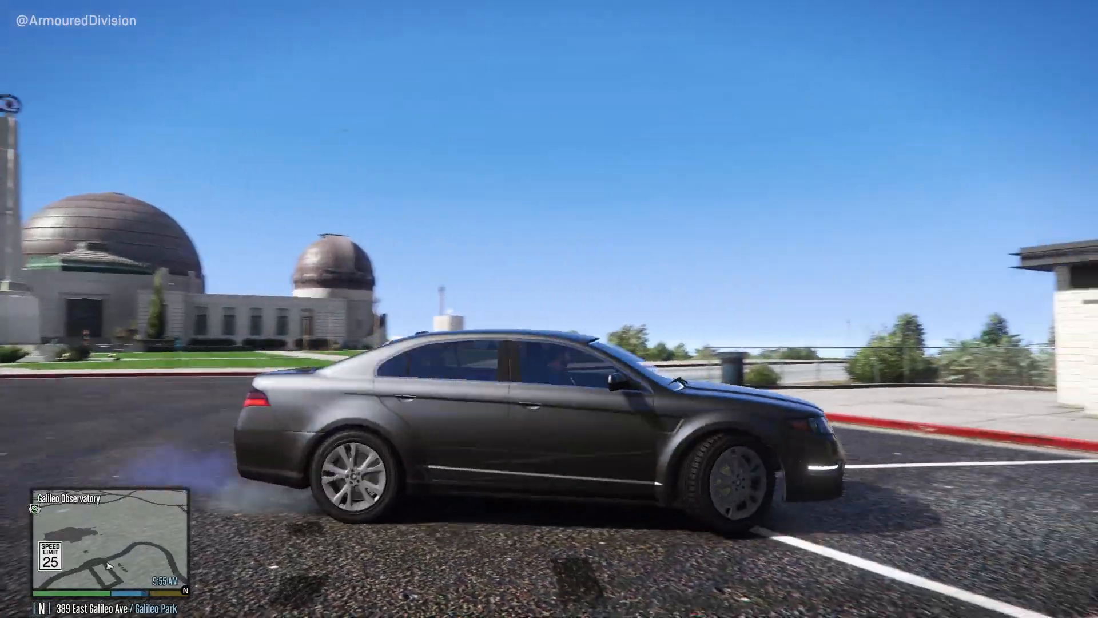
pyautogui.press('a')
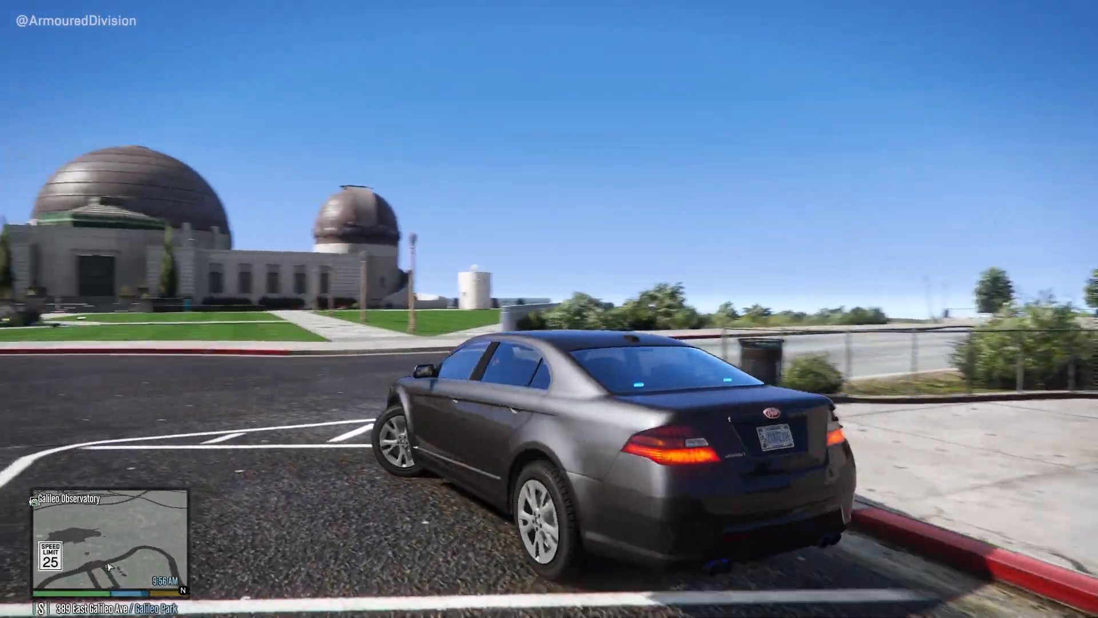
pyautogui.press('d')
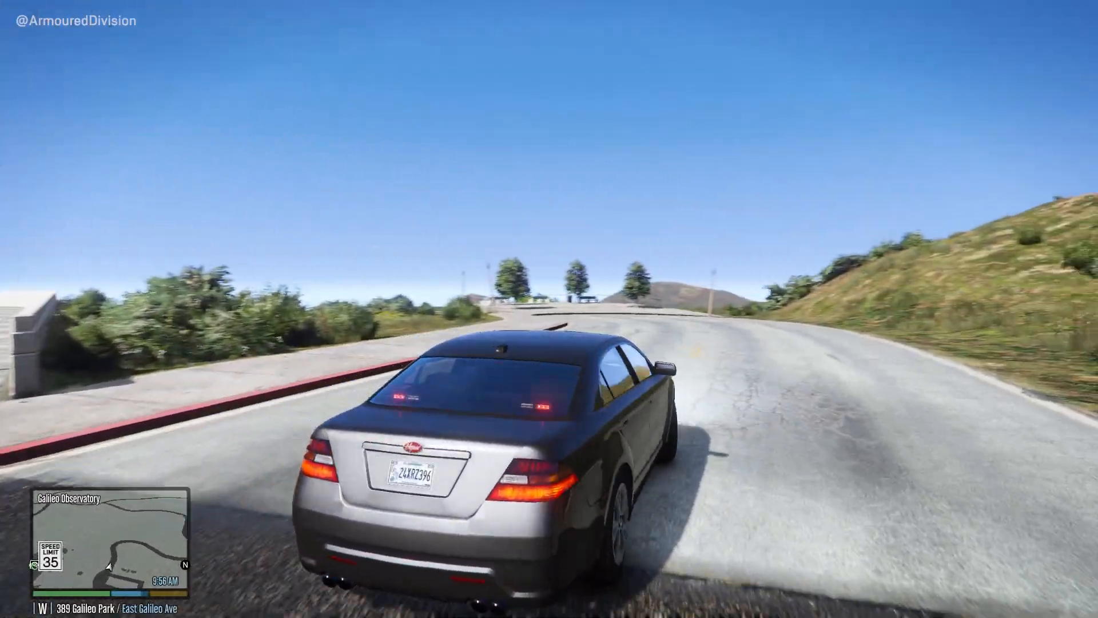
pyautogui.press('a')
pyautogui.press('d')
pyautogui.press('a')
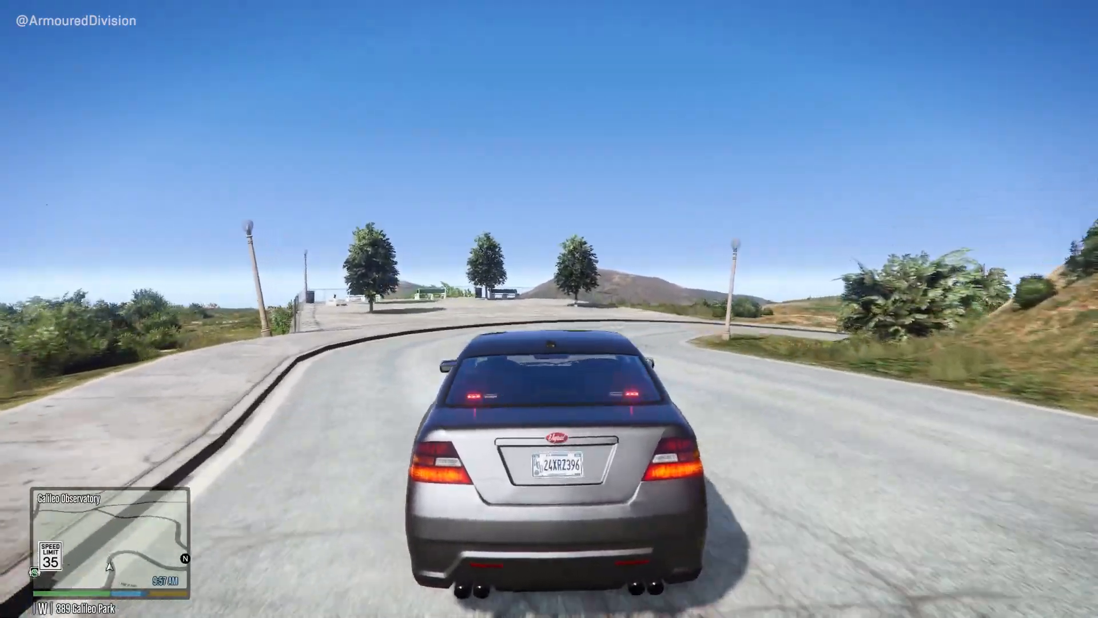
pyautogui.press('d')
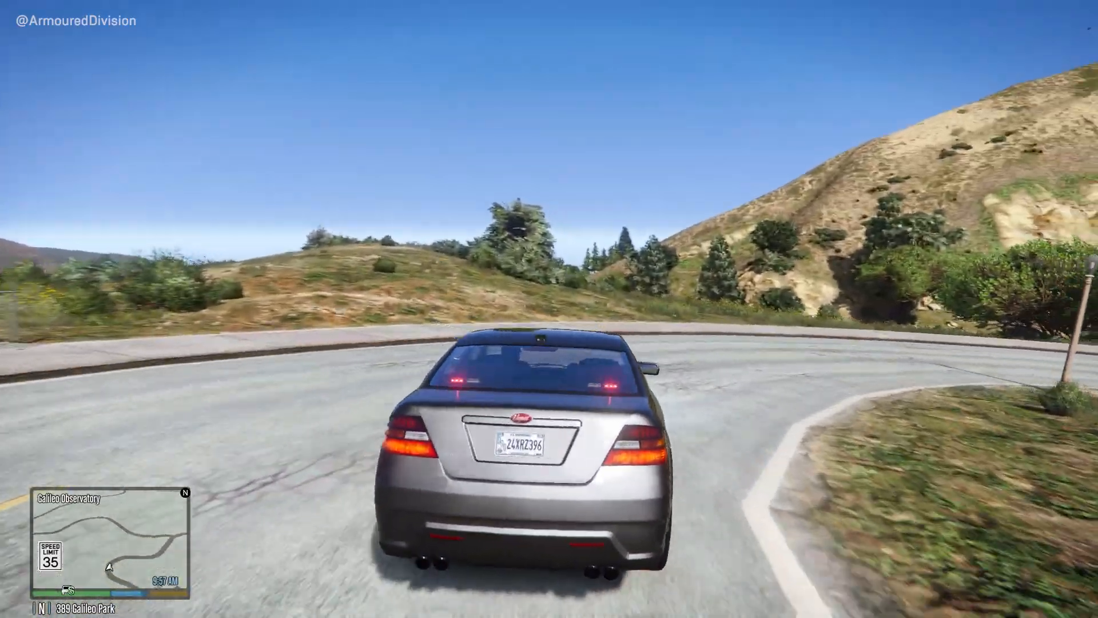
pyautogui.press('d')
pyautogui.press('d')
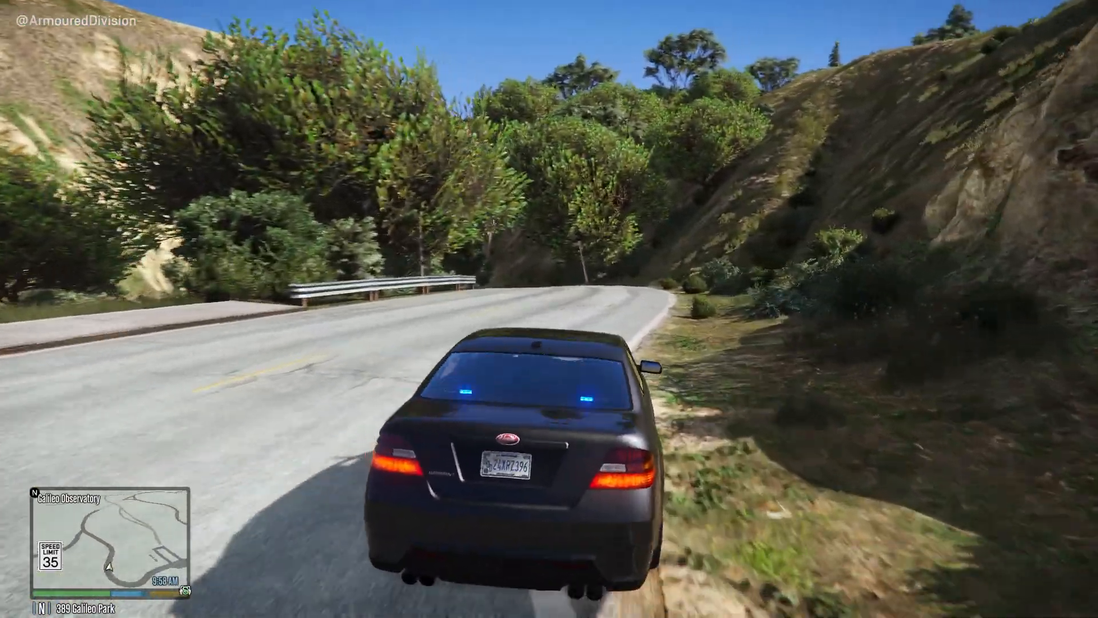